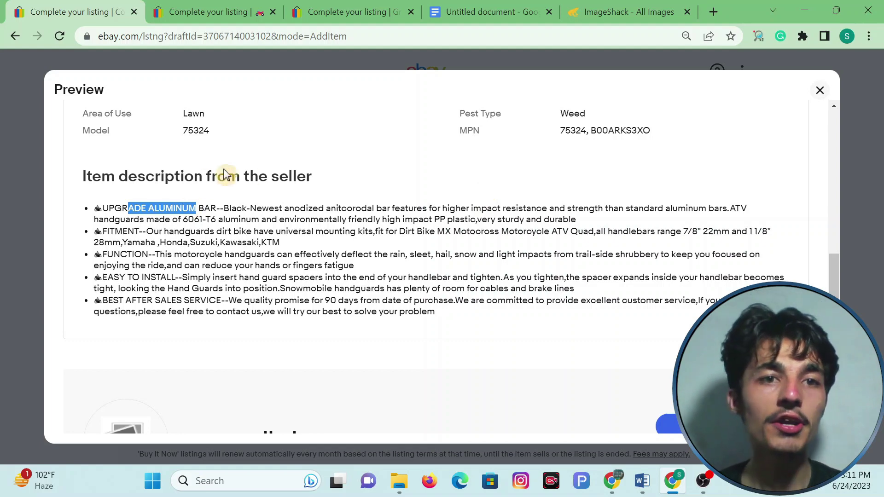
# Step: Examine the plain bulleted item description in the first listing's preview
pyautogui.click(103, 208)
pyautogui.moveTo(442, 318); pyautogui.dragTo(228, 212)
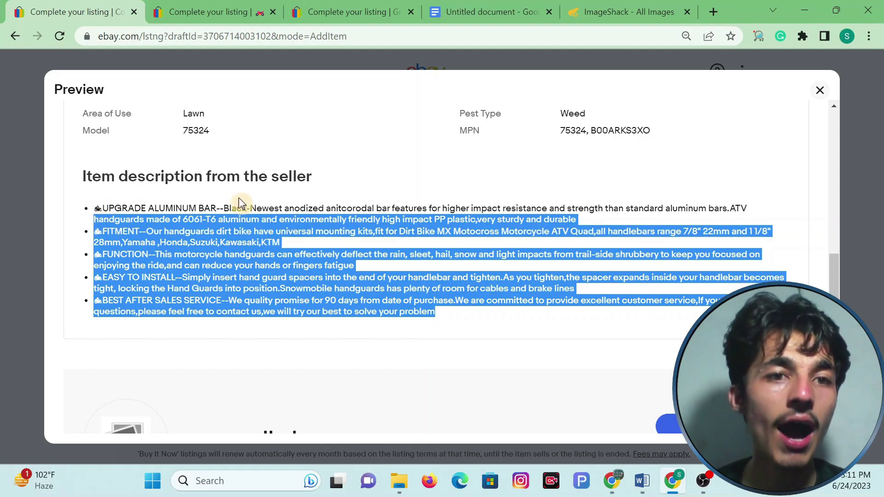
pyautogui.click(171, 208)
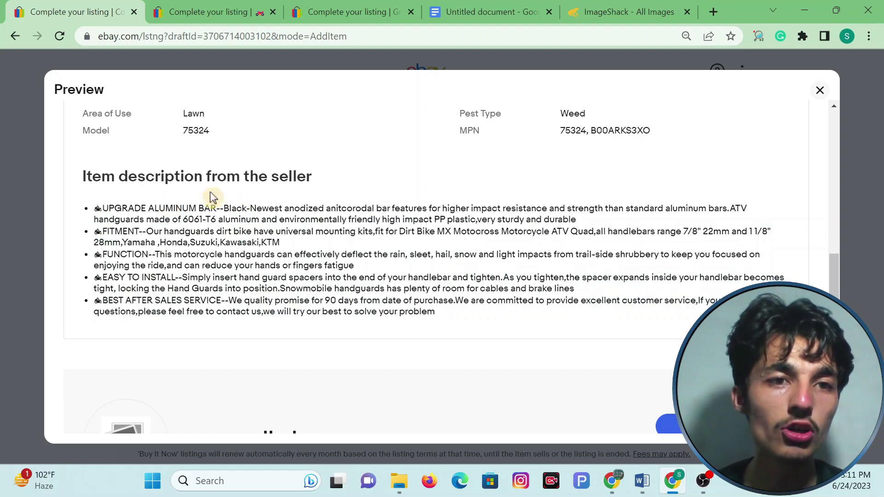
# Step: Examine the Grand Mart templated description in the second listing's preview, from the banner down to the returns and shipping sections
pyautogui.click(206, 6)
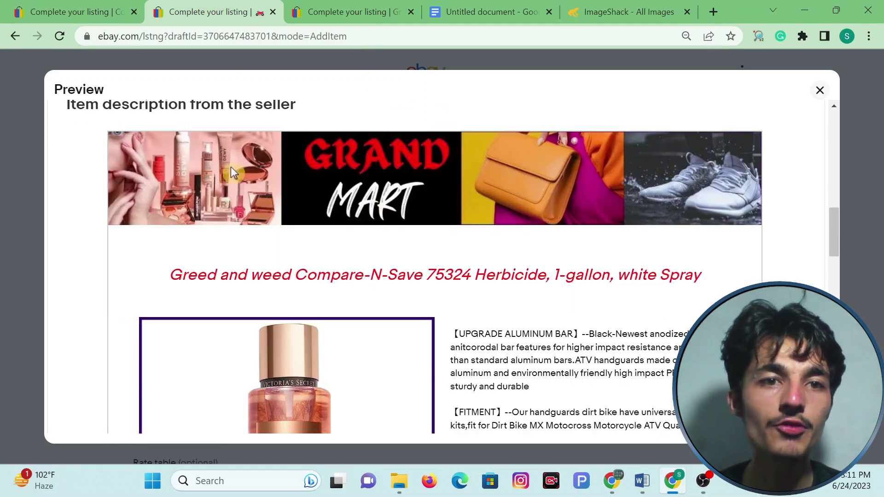
pyautogui.scroll(-3, 598, 302)
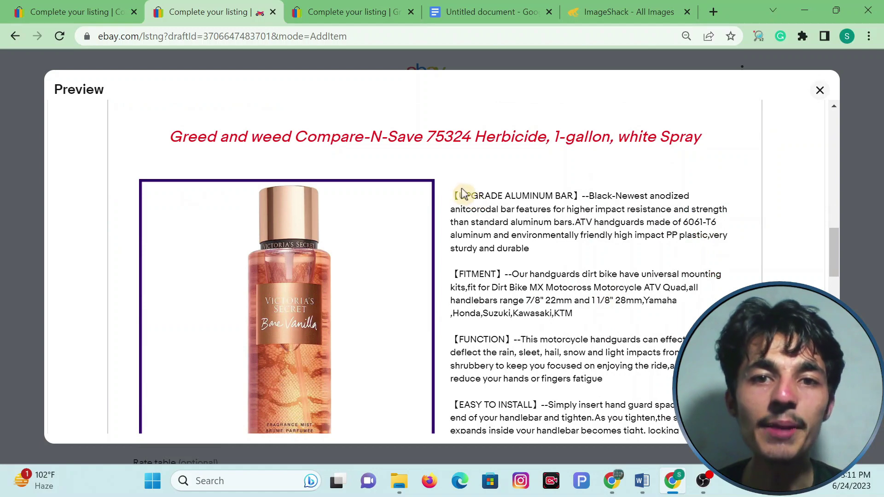
pyautogui.scroll(3, 467, 269)
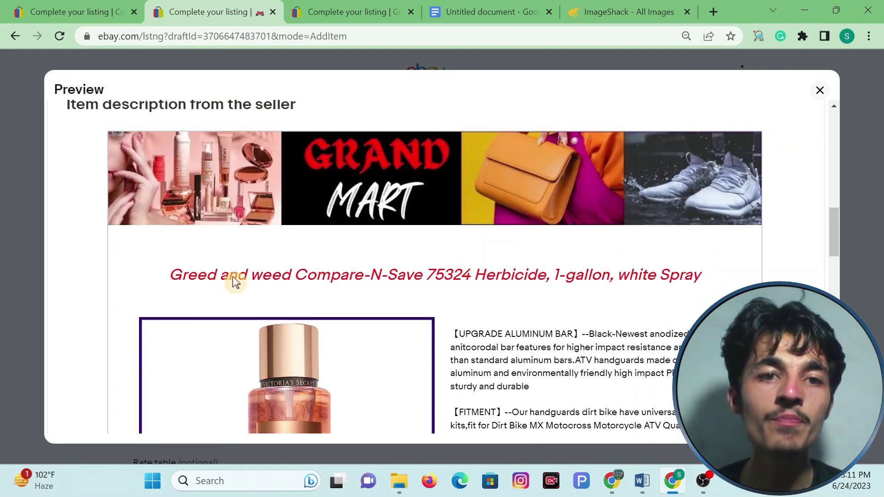
pyautogui.scroll(-3, 447, 255)
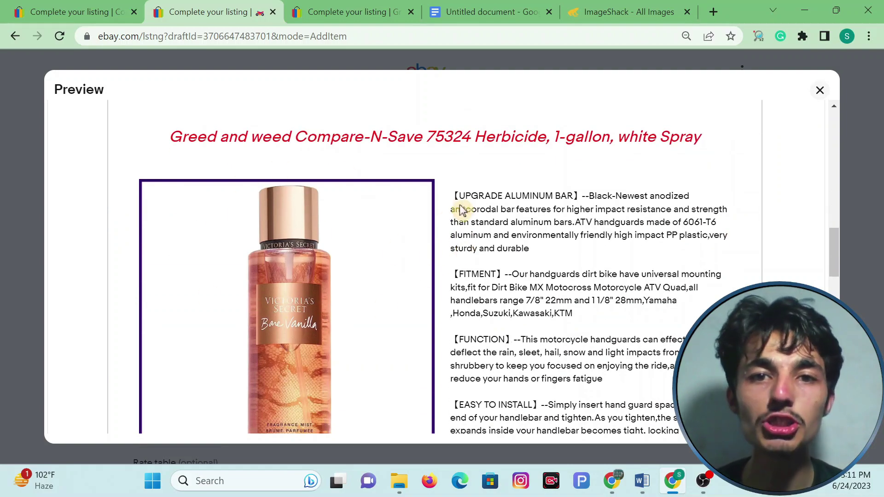
pyautogui.scroll(-7, 465, 208)
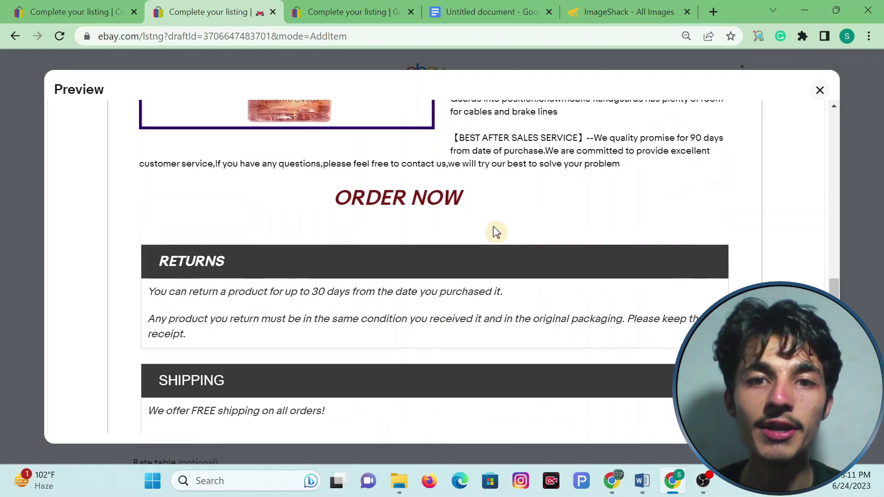
pyautogui.scroll(13, 493, 233)
pyautogui.scroll(-4, 483, 233)
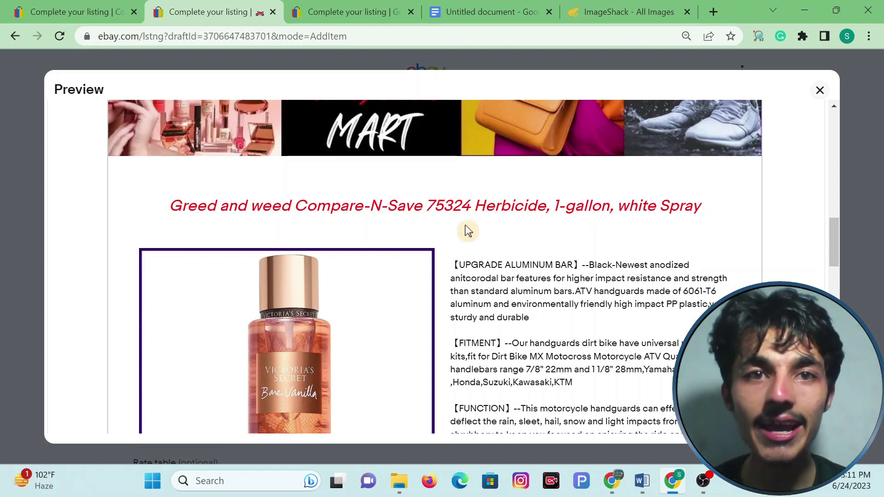
# Step: Compare the third listing's empty description field with the second listing's templated preview
pyautogui.click(379, 10)
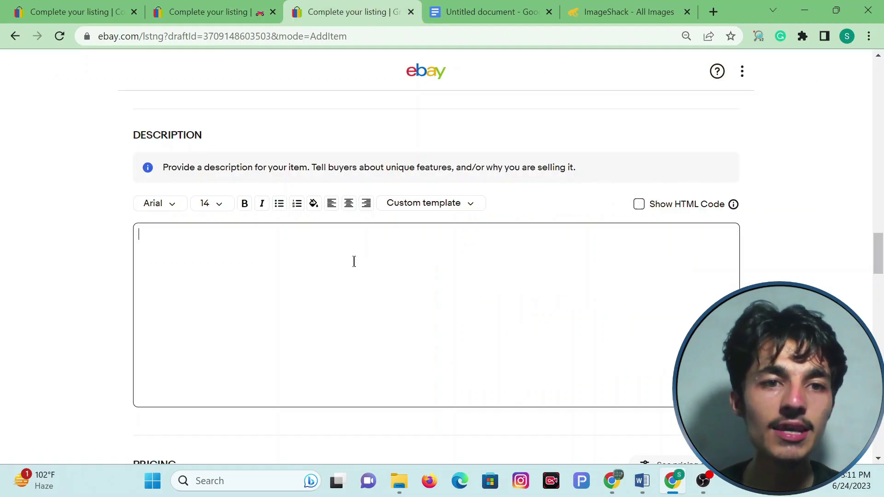
pyautogui.scroll(-1, 426, 266)
pyautogui.click(181, 6)
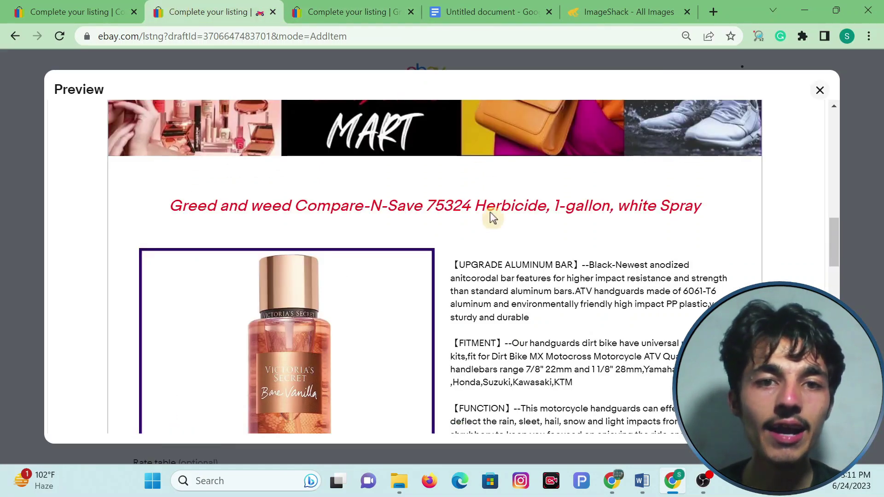
pyautogui.scroll(2, 410, 239)
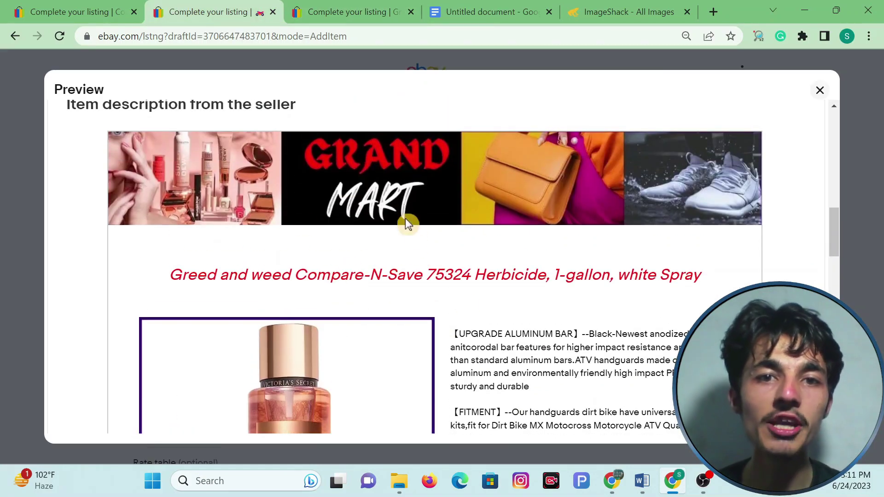
pyautogui.click(339, 4)
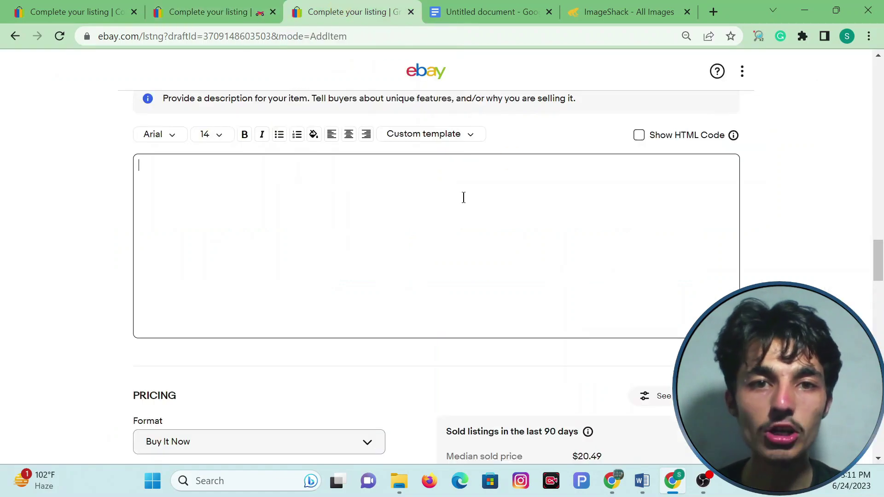
# Step: Copy the entire HTML template code from the untitled Google Docs document
pyautogui.click(490, 10)
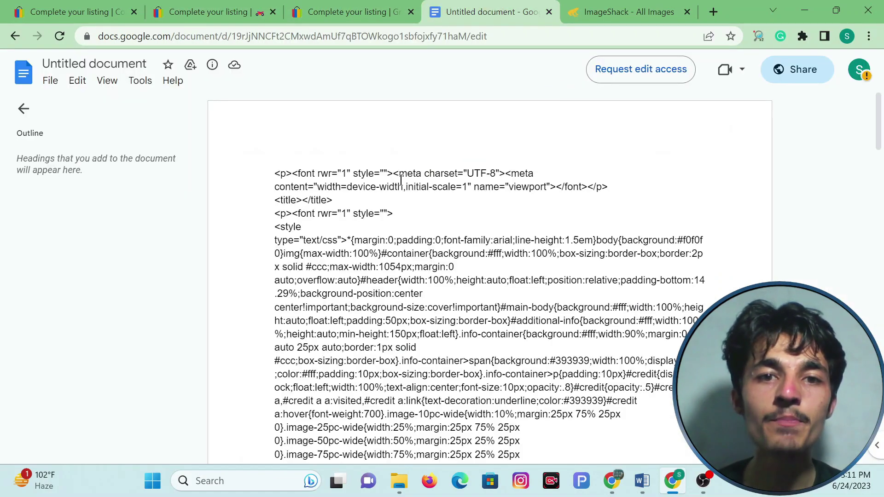
pyautogui.moveTo(276, 168); pyautogui.dragTo(459, 200)
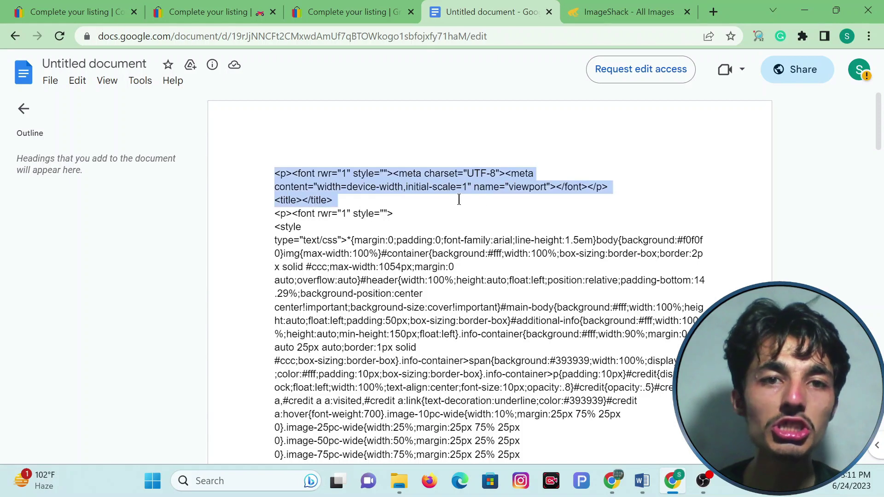
pyautogui.moveTo(526, 214); pyautogui.dragTo(531, 271)
pyautogui.click(323, 145)
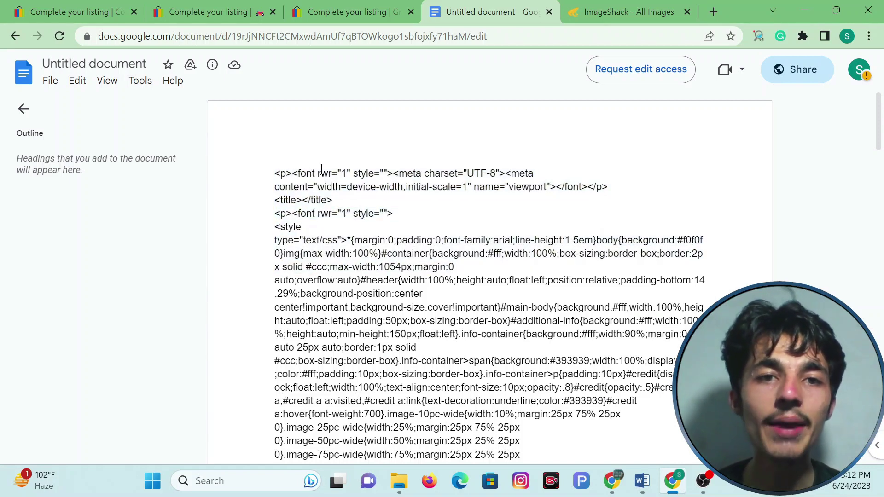
pyautogui.moveTo(288, 173); pyautogui.dragTo(607, 454)
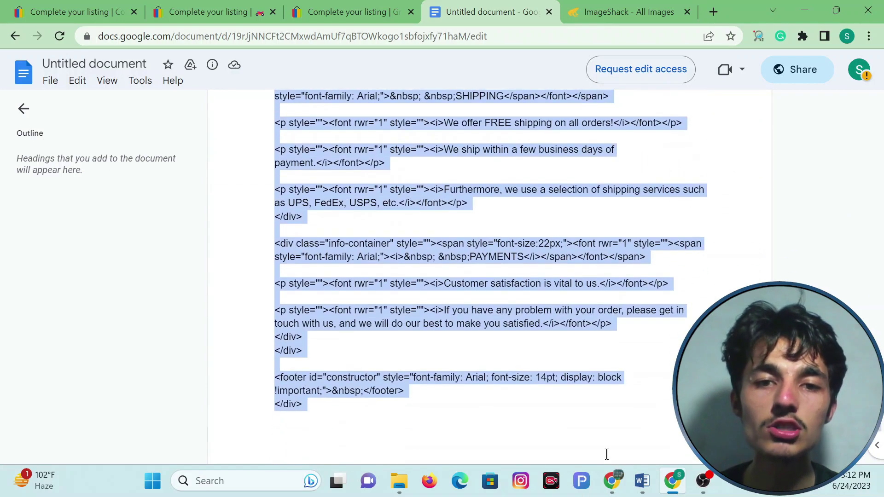
pyautogui.moveTo(363, 396); pyautogui.dragTo(306, 405)
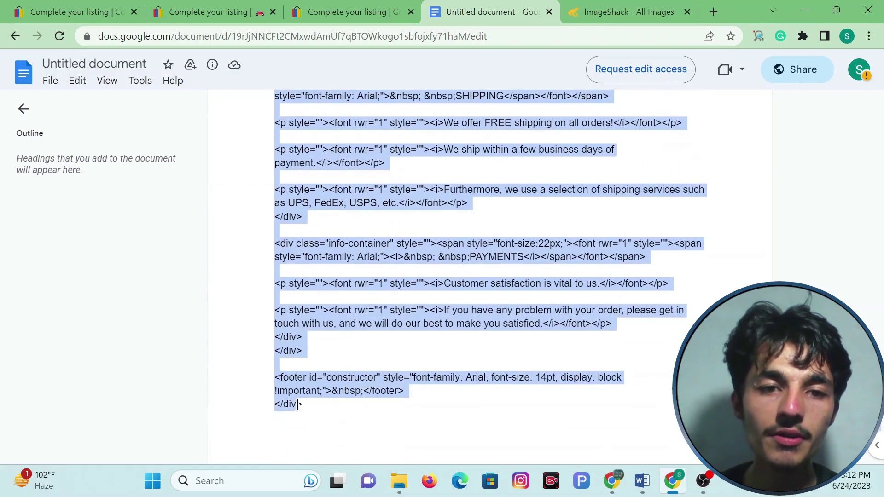
pyautogui.rightClick(293, 392)
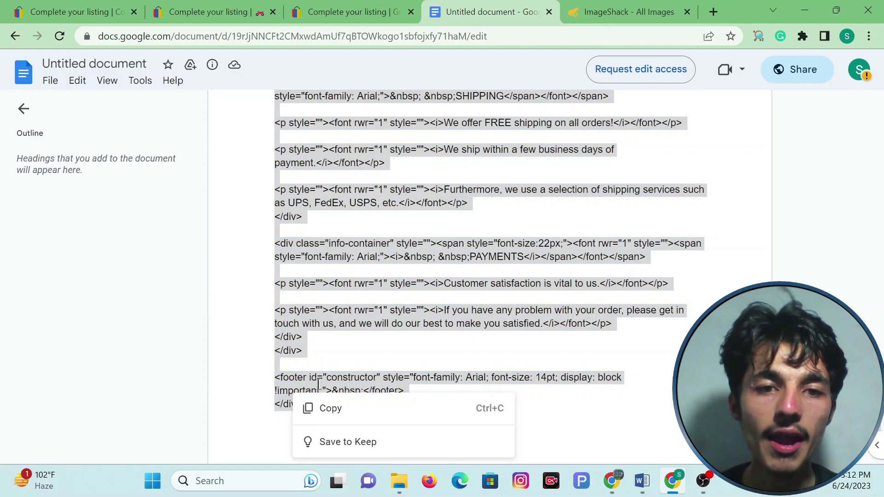
pyautogui.click(341, 412)
# Step: Paste the copied HTML template into the third eBay listing's description with Show HTML Code enabled
pyautogui.click(339, 5)
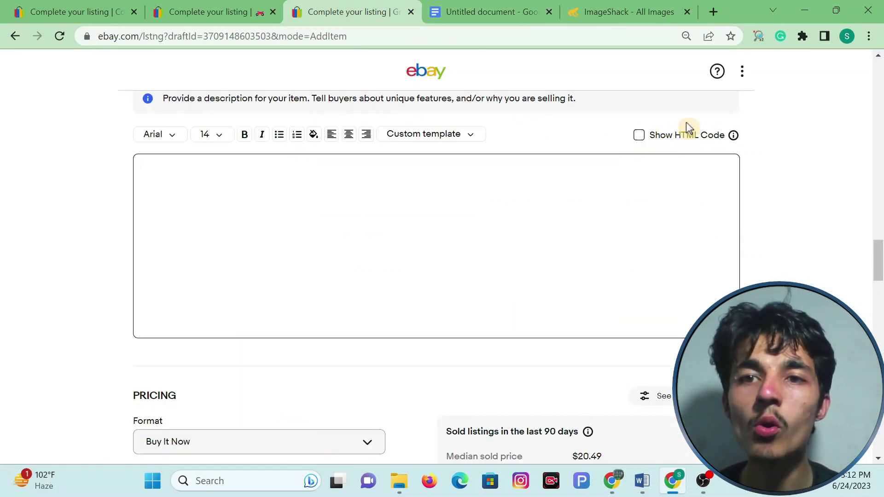
pyautogui.moveTo(688, 127); pyautogui.dragTo(711, 142)
pyautogui.click(640, 135)
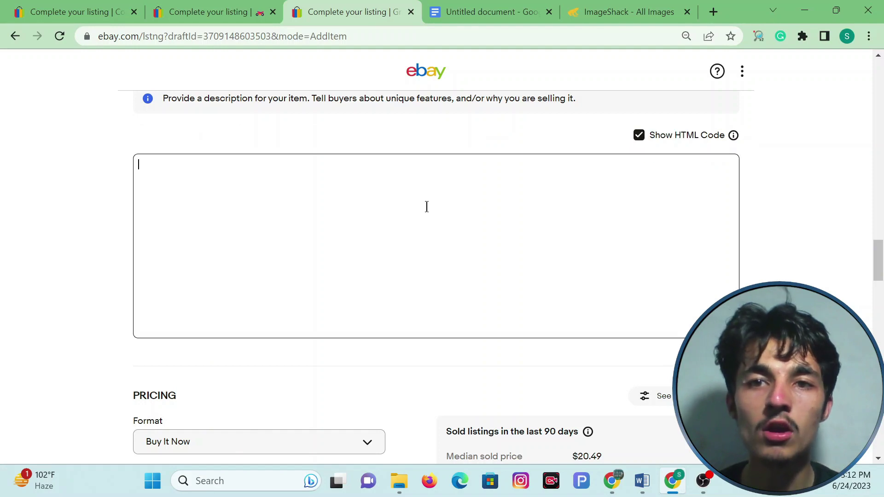
pyautogui.rightClick(313, 189)
pyautogui.click(372, 300)
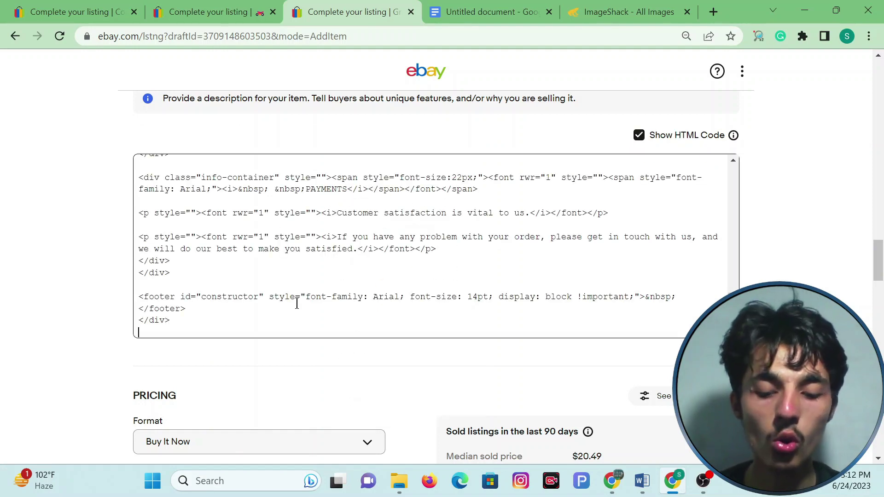
# Step: Turn off Show HTML Code to render the pasted template in the listing's description
pyautogui.click(640, 135)
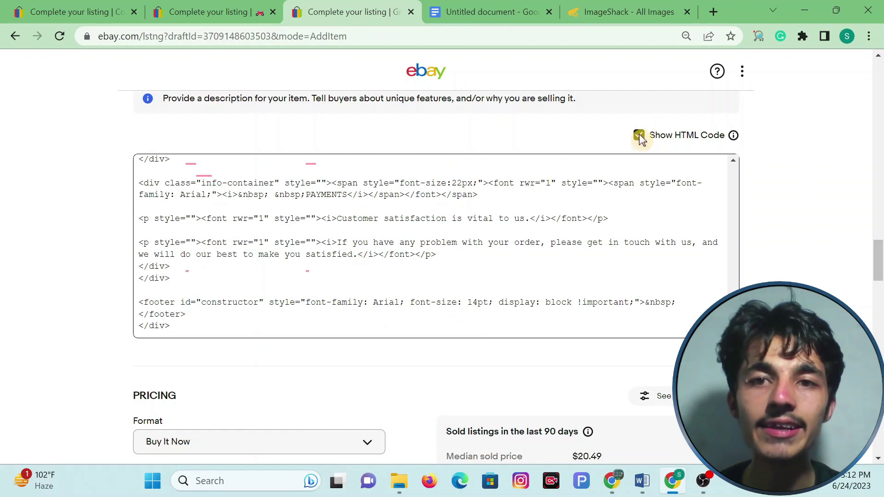
pyautogui.scroll(-1, 645, 129)
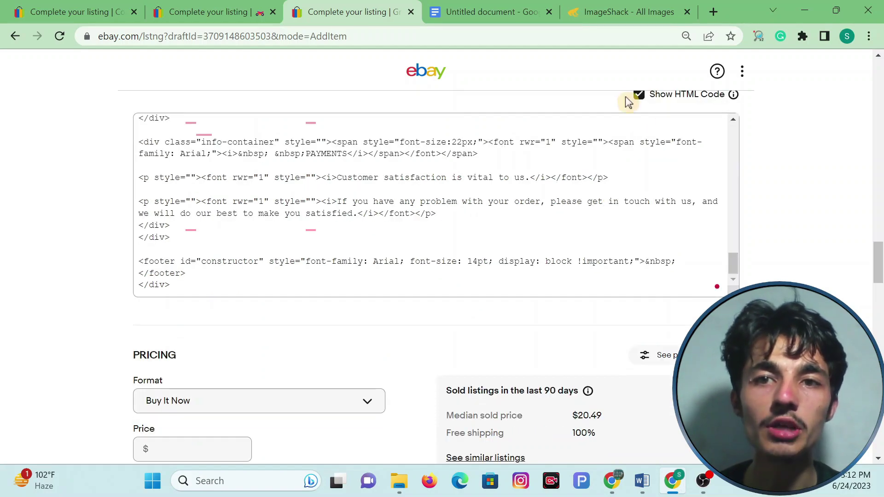
pyautogui.click(638, 97)
pyautogui.scroll(3, 513, 211)
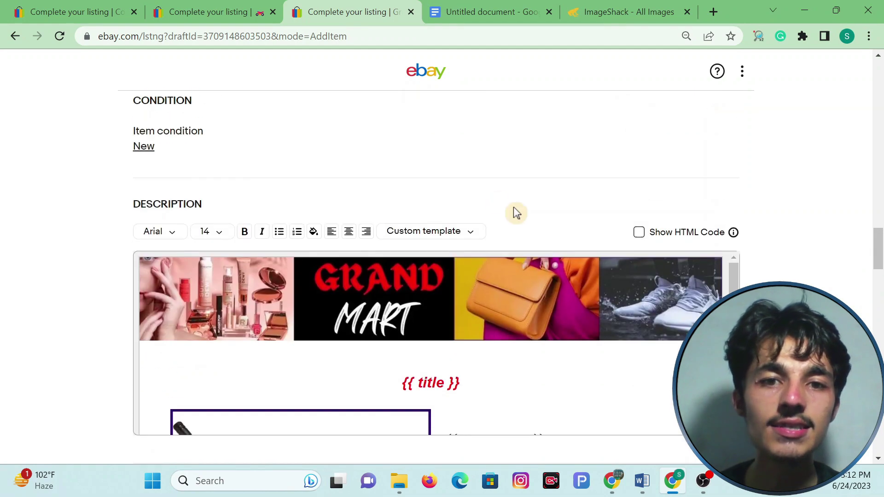
# Step: Review the rendered template's banner, title placeholder, product image and description placeholder in the listing's description
pyautogui.scroll(-8, 675, 289)
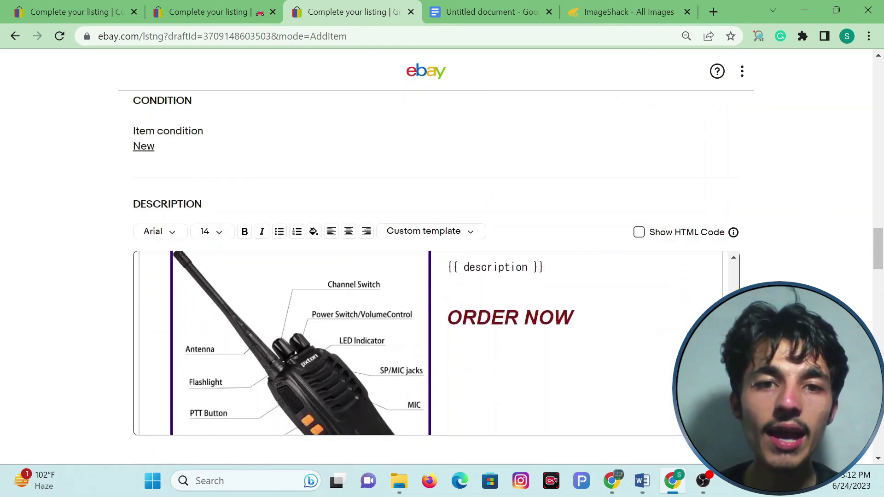
pyautogui.scroll(8, 649, 313)
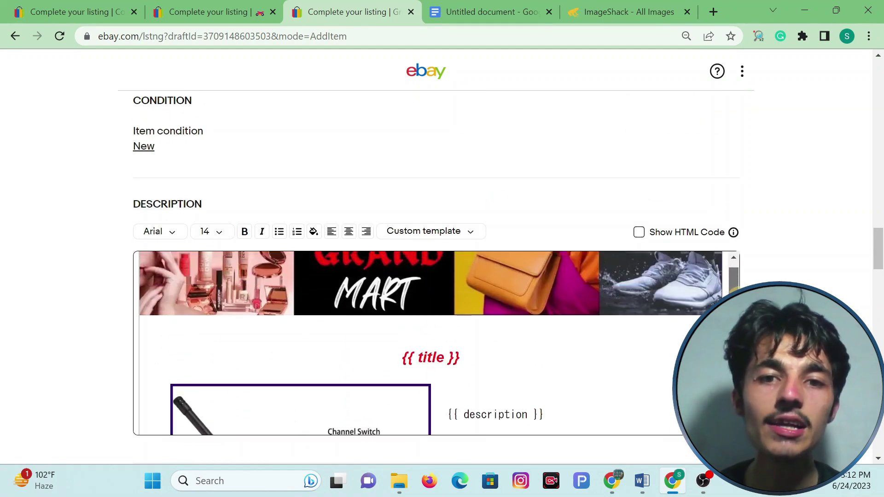
pyautogui.scroll(1, 734, 270)
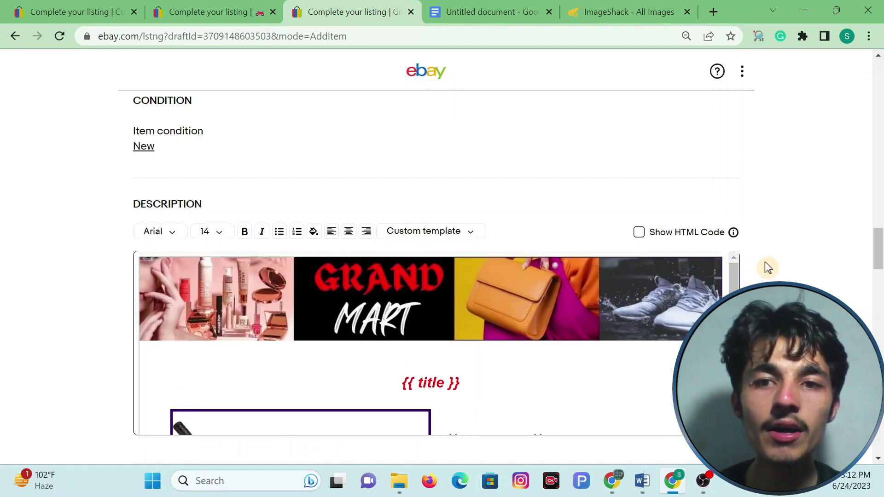
pyautogui.scroll(-3, 762, 272)
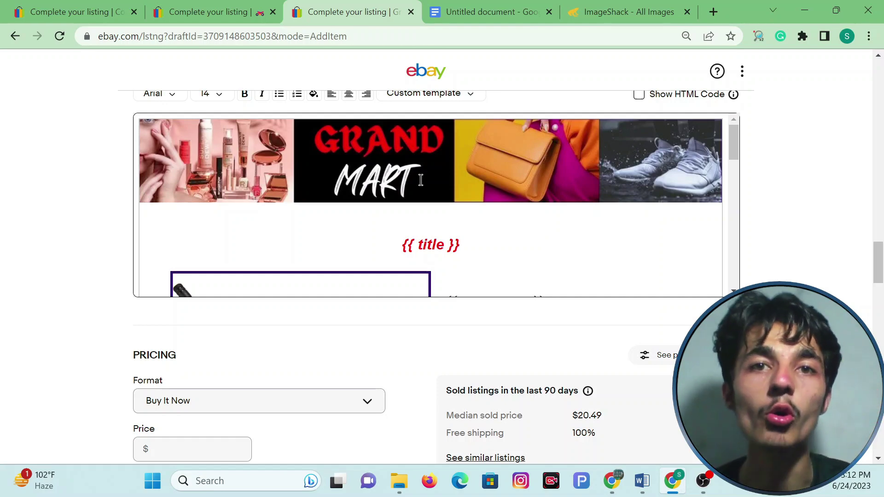
pyautogui.scroll(-2, 461, 194)
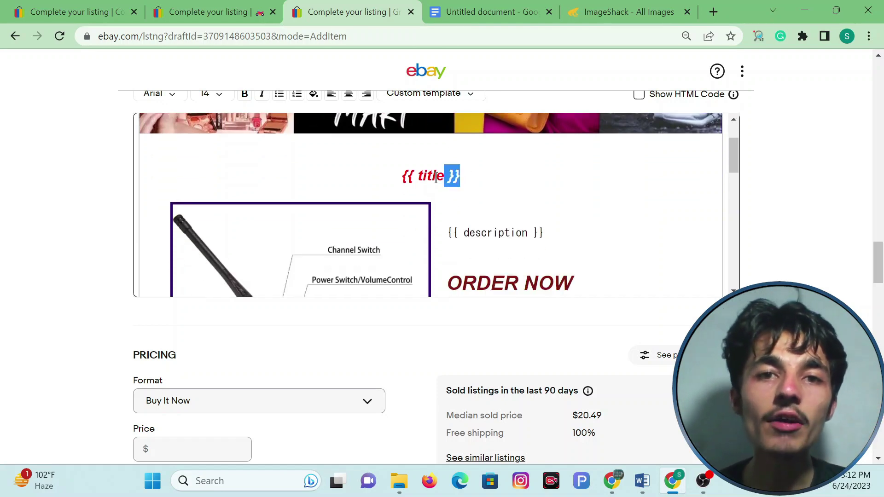
pyautogui.moveTo(436, 179); pyautogui.dragTo(387, 173)
pyautogui.scroll(-2, 458, 191)
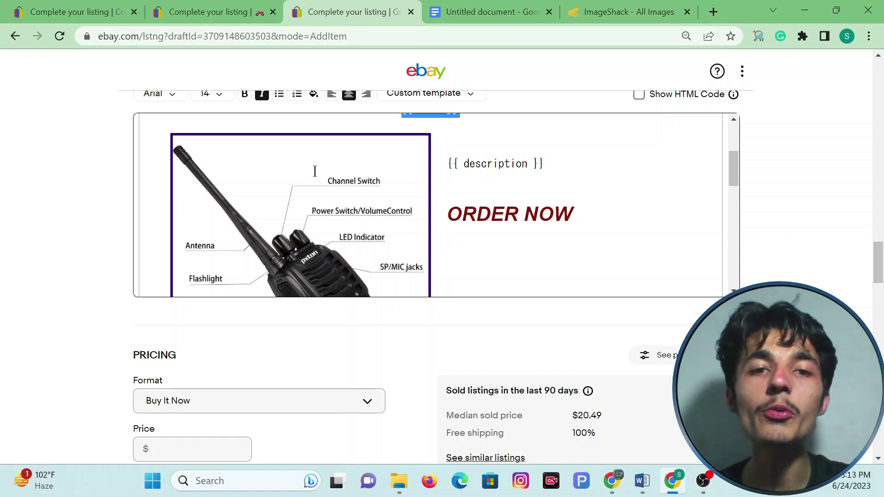
pyautogui.scroll(3, 394, 207)
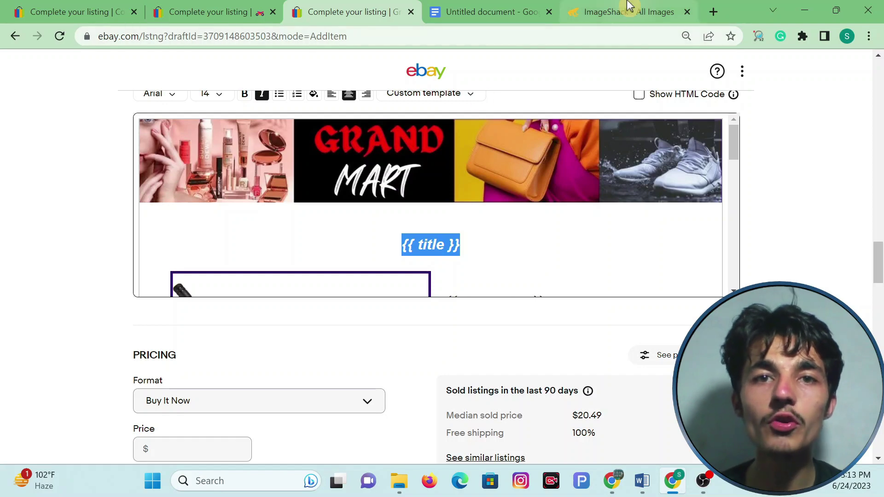
# Step: Open the Canva home page (canva.com) in a new tab of the browser window showing the Amazon hand guards product
pyautogui.hotkey('alt', 'Tab')
pyautogui.hotkey('alt', 'Tab')
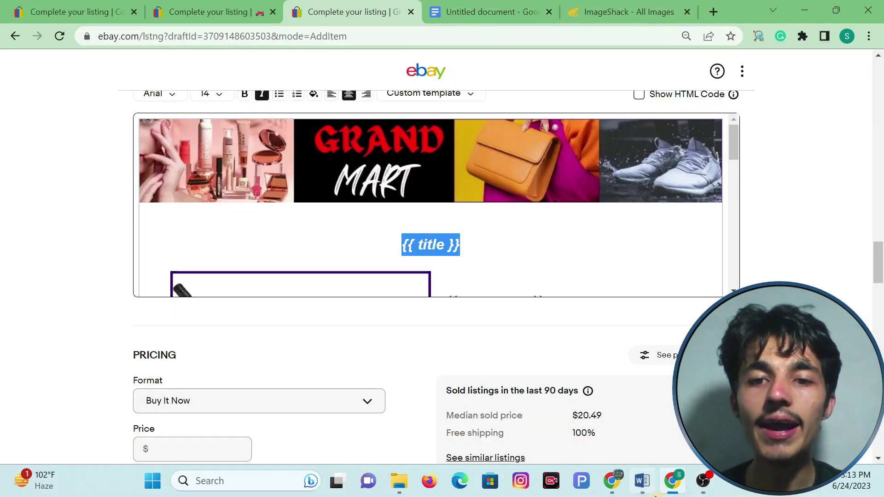
pyautogui.click(612, 481)
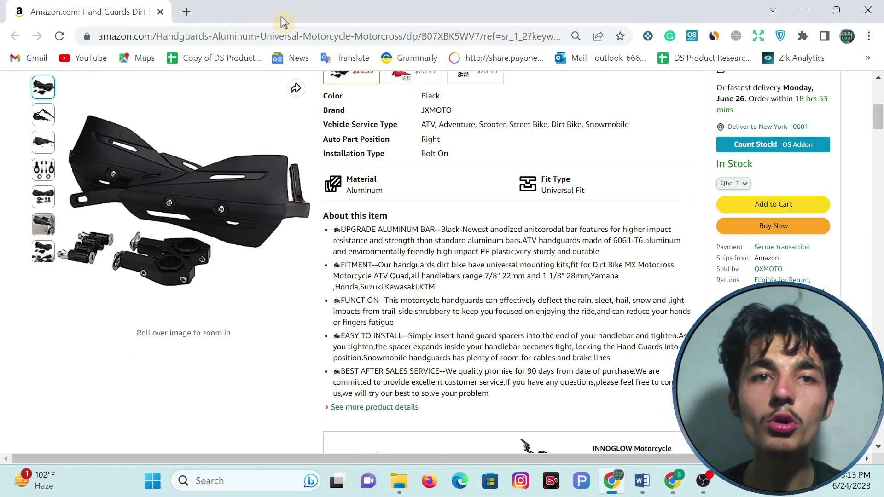
pyautogui.click(186, 11)
pyautogui.write('c')
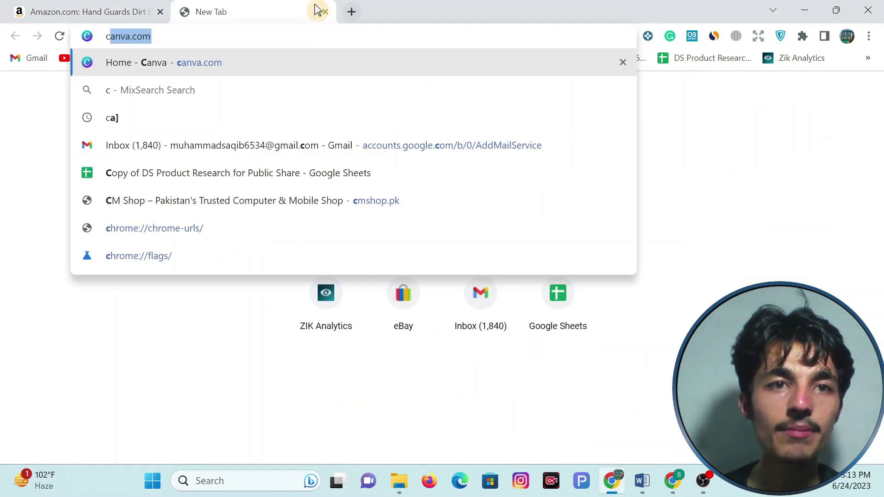
pyautogui.click(189, 65)
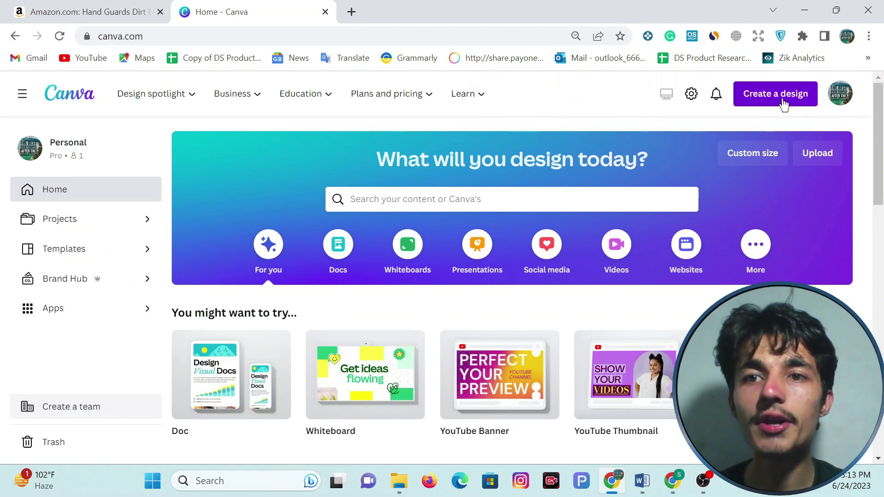
# Step: Create a custom-size Canva design of 1050 × 150 px, checking the existing banners in the second and third eBay listings
pyautogui.click(770, 97)
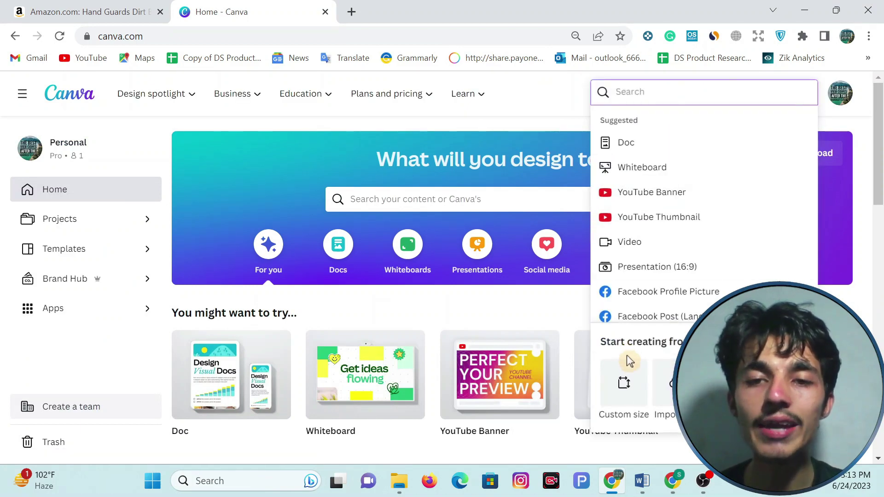
pyautogui.click(623, 383)
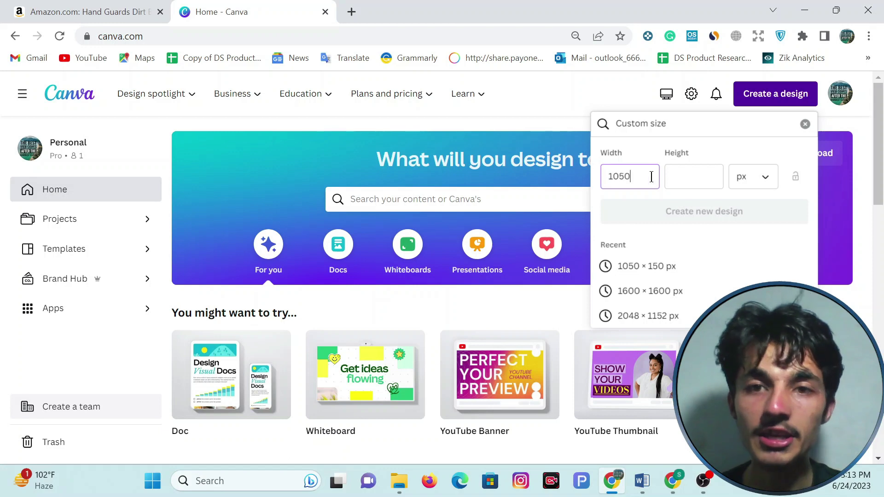
pyautogui.click(687, 179)
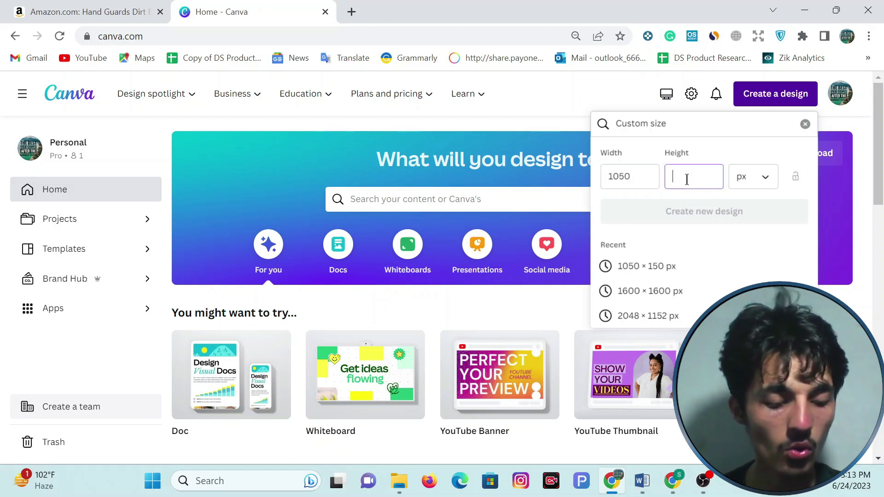
pyautogui.write('150')
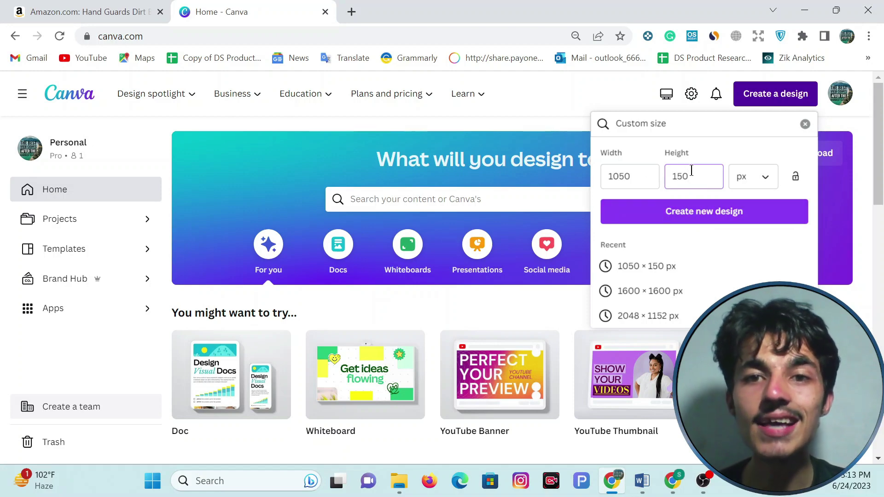
pyautogui.hotkey('alt', 'Tab')
pyautogui.click(223, 9)
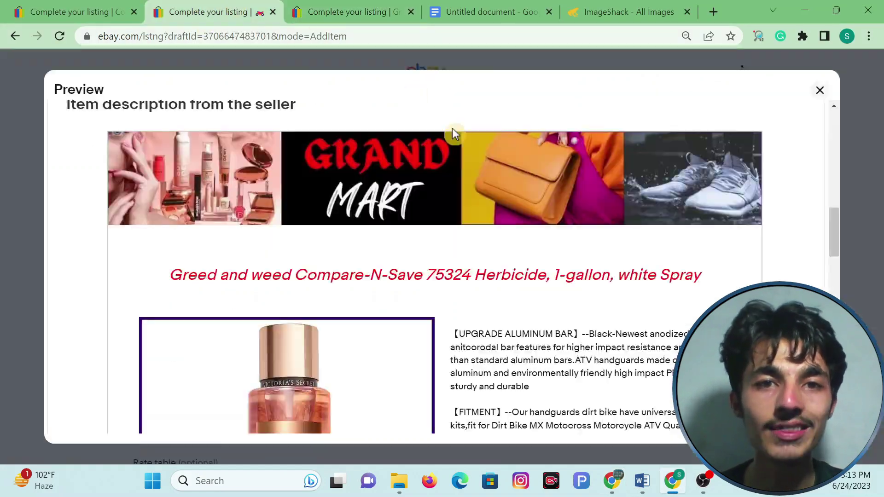
pyautogui.click(335, 10)
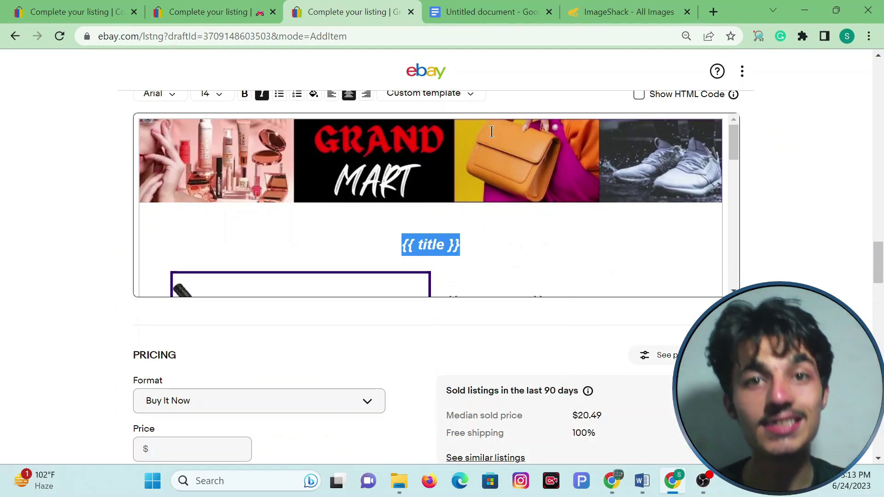
pyautogui.hotkey('alt', 'Tab')
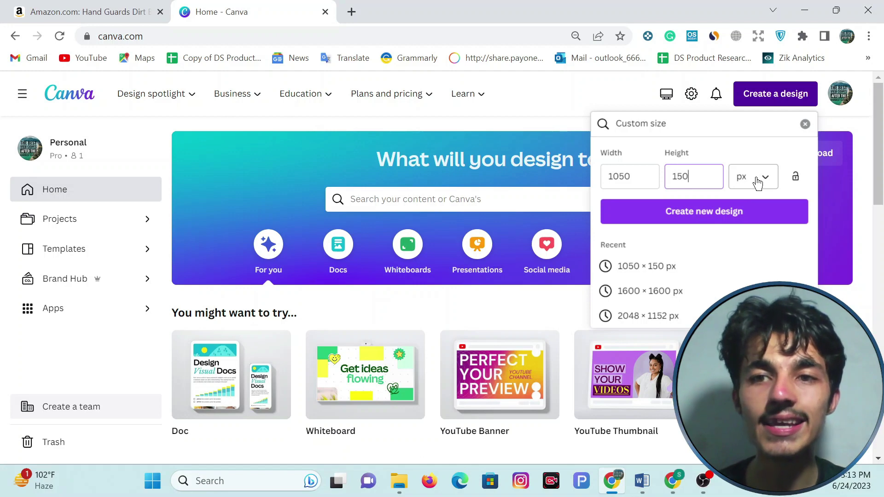
pyautogui.click(757, 183)
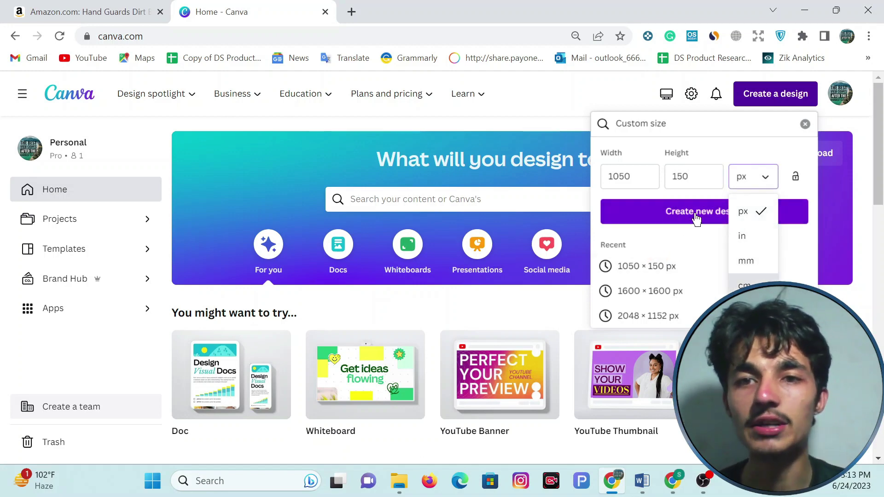
pyautogui.click(674, 215)
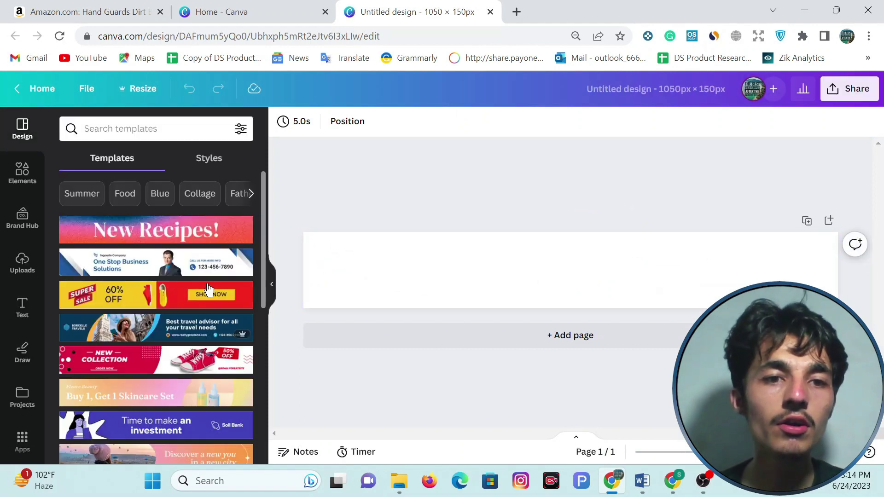
# Step: Apply the Red and Yellow Simple Modern New Car Sale Mobile Banner Ad template to the blank design
pyautogui.scroll(-10, 161, 269)
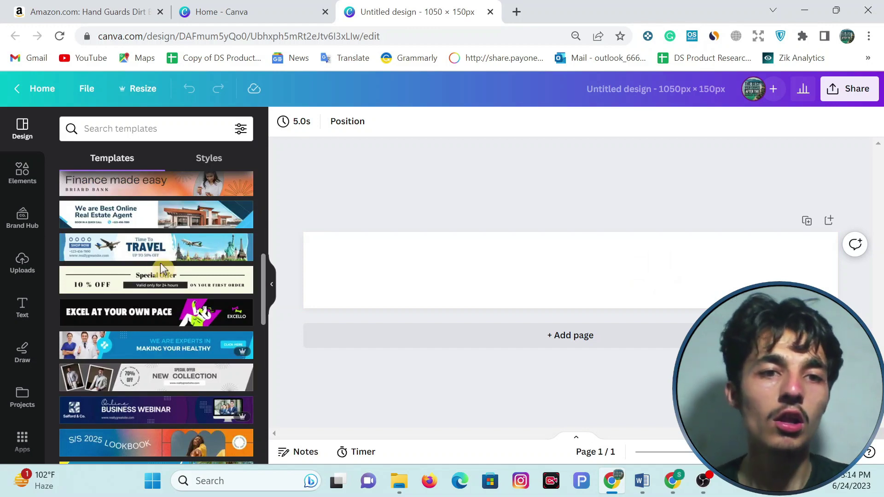
pyautogui.scroll(-5, 166, 272)
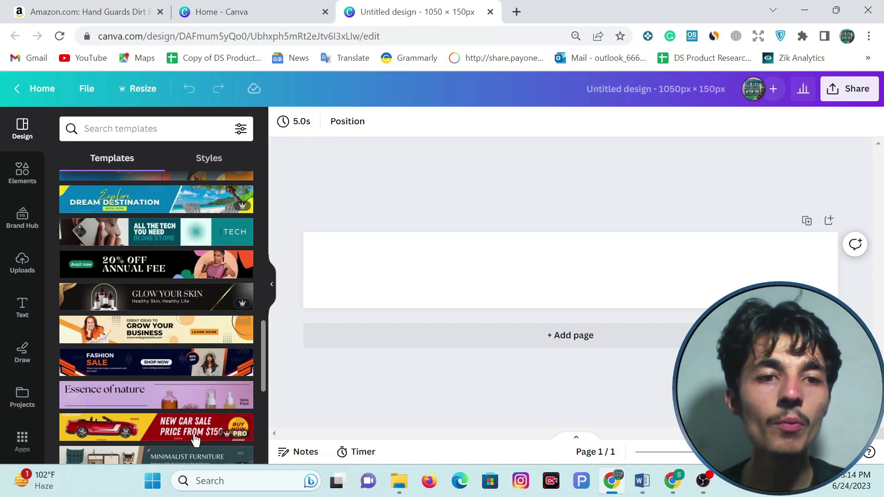
pyautogui.click(180, 433)
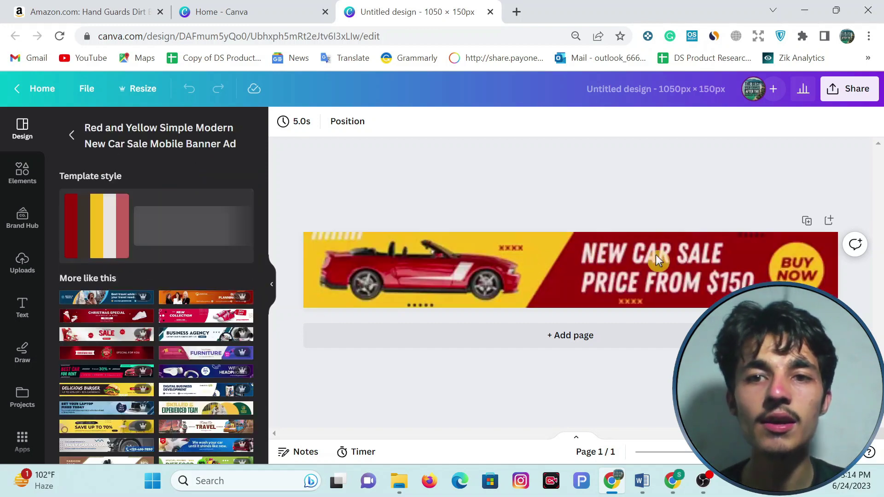
pyautogui.click(444, 258)
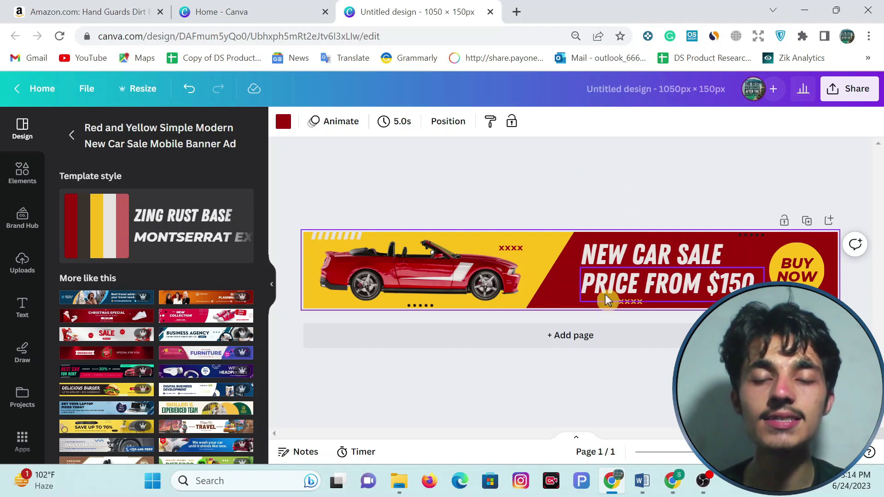
# Step: Try replacing the banner's NEW CAR SALE heading with GRAND MAR, and undo the text edit
pyautogui.click(649, 260)
pyautogui.click(648, 258)
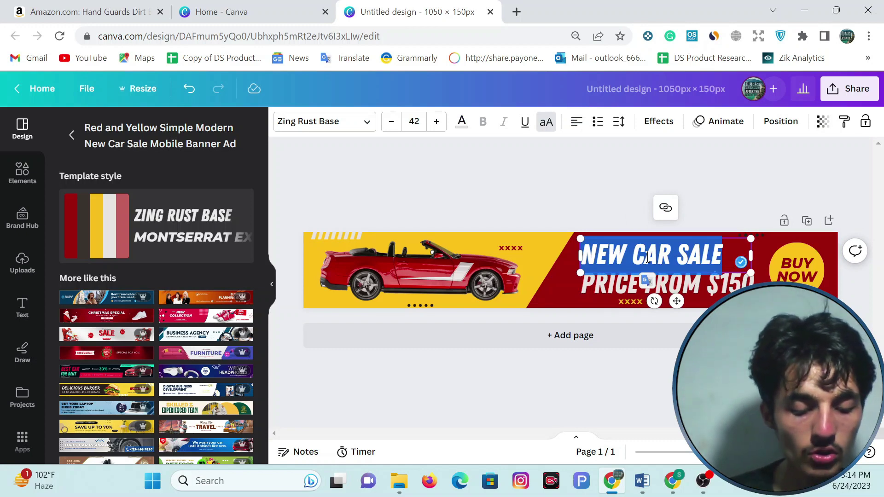
pyautogui.write('GRAND MAR')
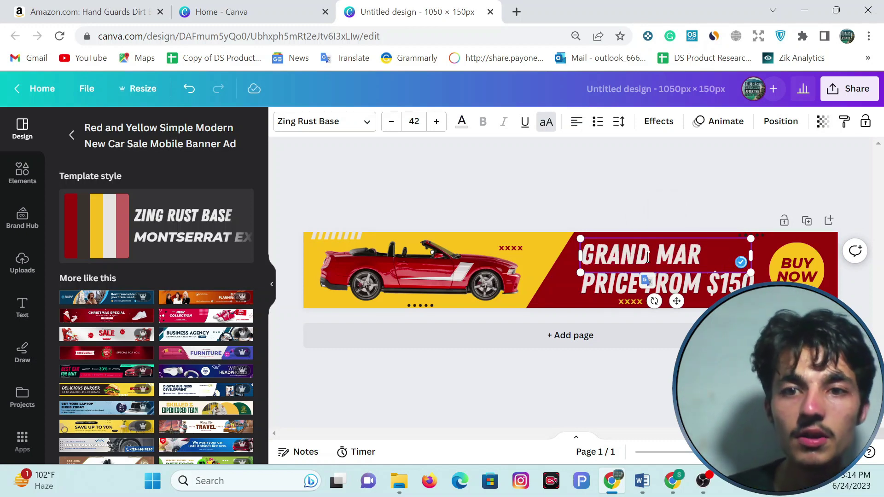
pyautogui.hotkey('ctrl', 'z')
pyautogui.hotkey('ctrl', 'z')
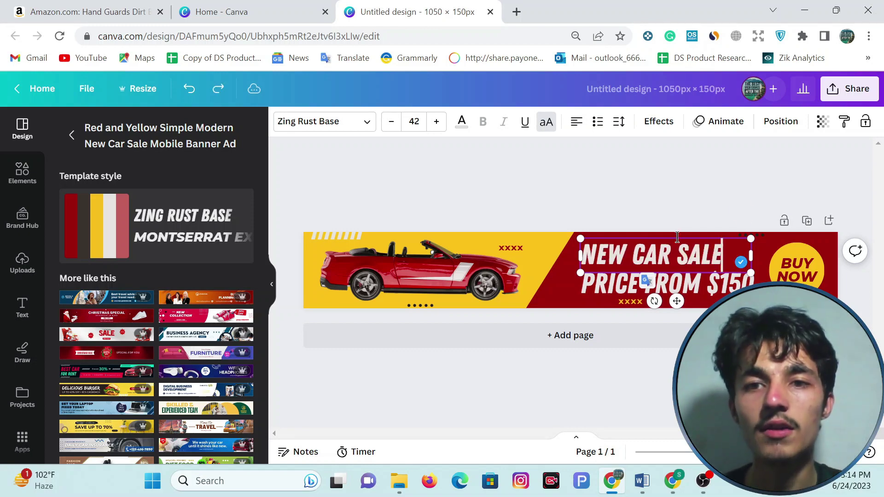
pyautogui.click(715, 184)
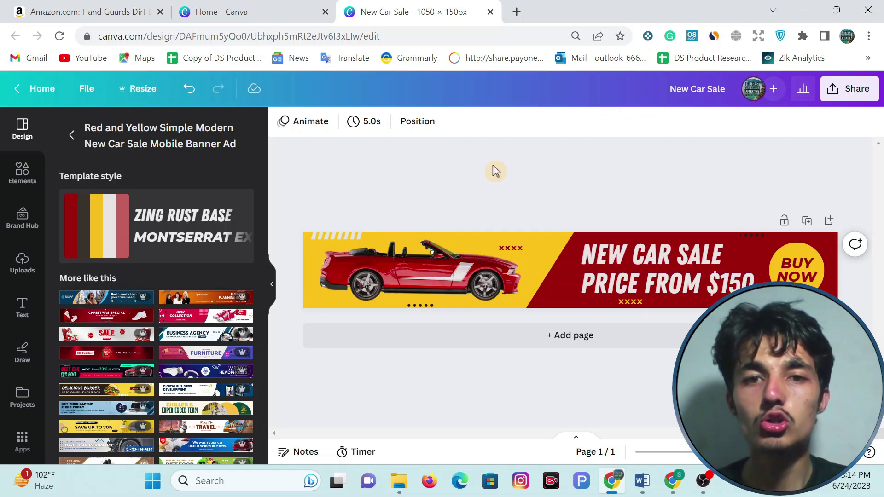
# Step: Download the New Car Sale banner from Canva as a PNG at 1,050 × 150 px
pyautogui.click(850, 88)
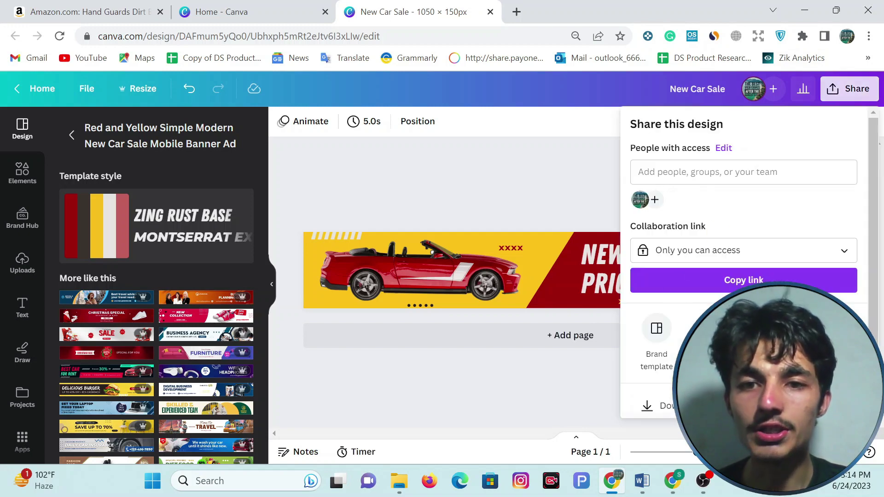
pyautogui.click(656, 406)
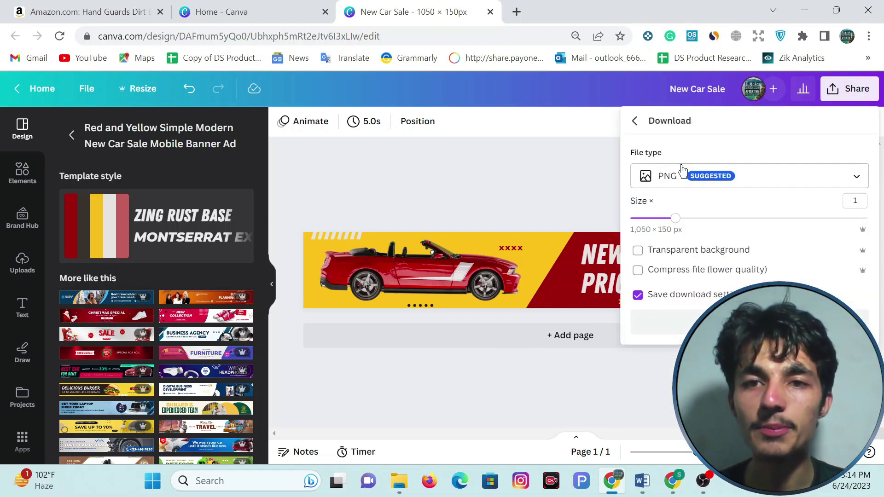
pyautogui.click(668, 322)
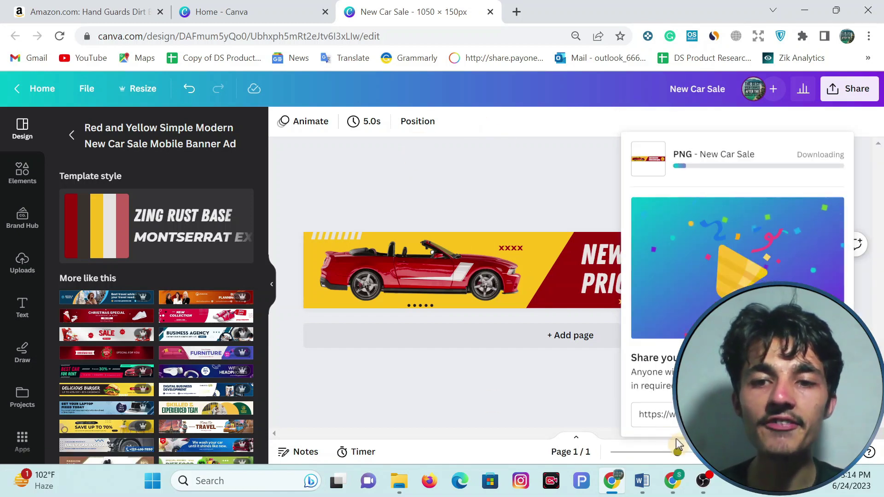
pyautogui.click(675, 489)
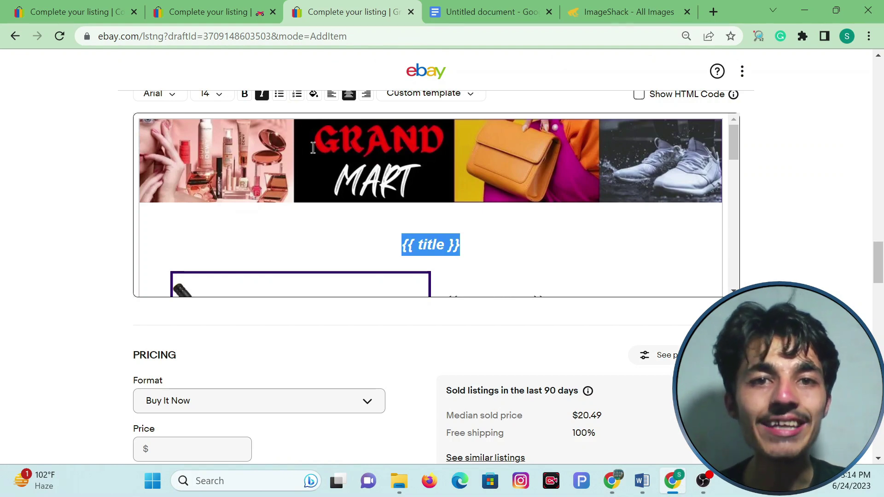
pyautogui.click(611, 480)
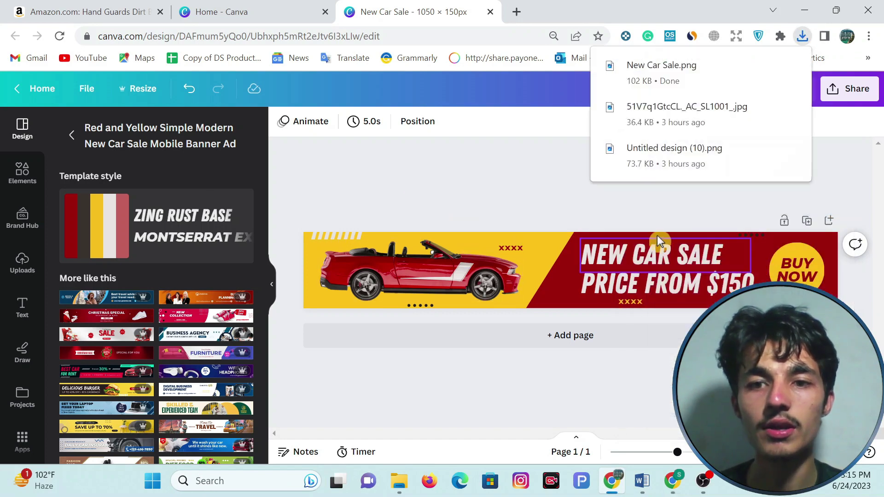
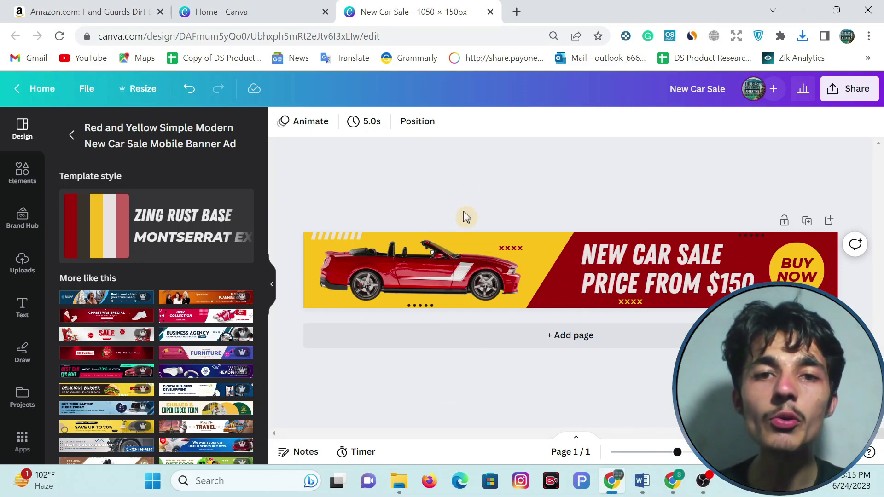
# Step: Switch to ImageShack and upload New Car Sale.png from the Downloads folder to My Images without resizing
pyautogui.click(673, 480)
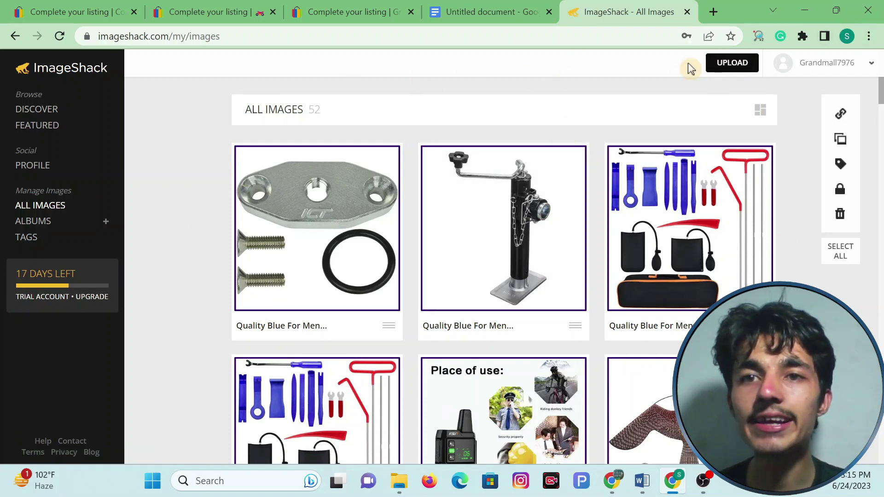
pyautogui.click(733, 63)
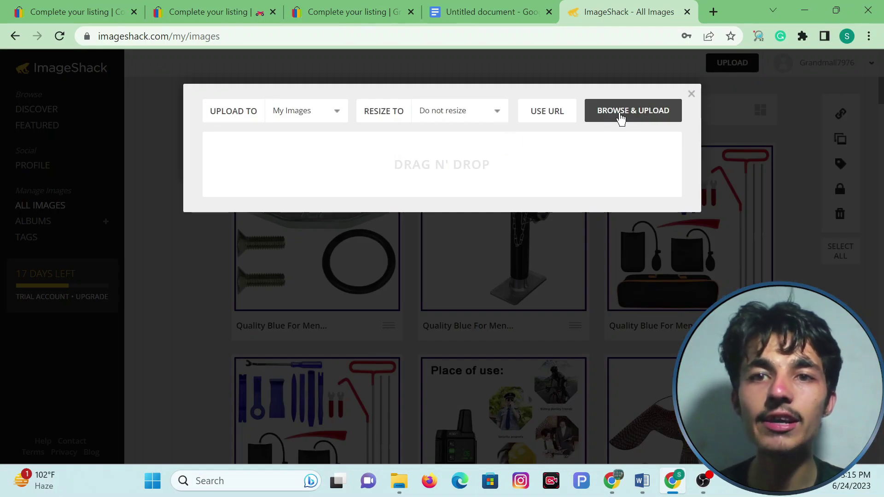
pyautogui.click(635, 112)
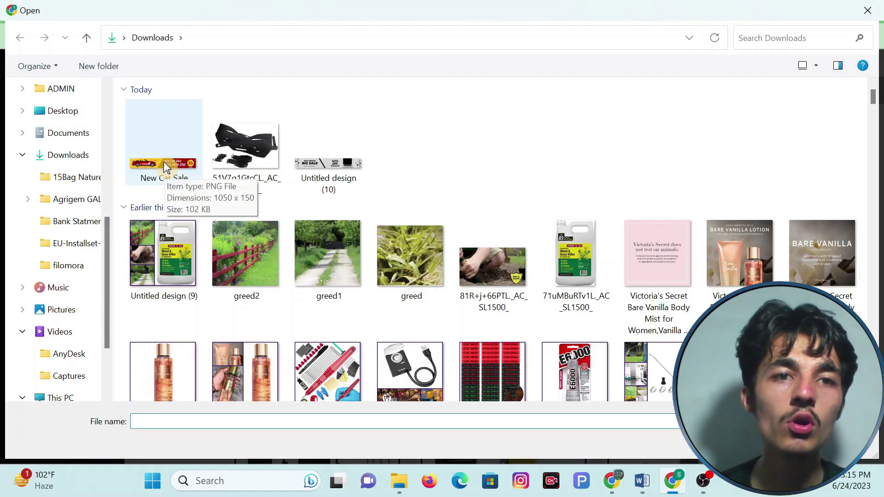
pyautogui.doubleClick(164, 162)
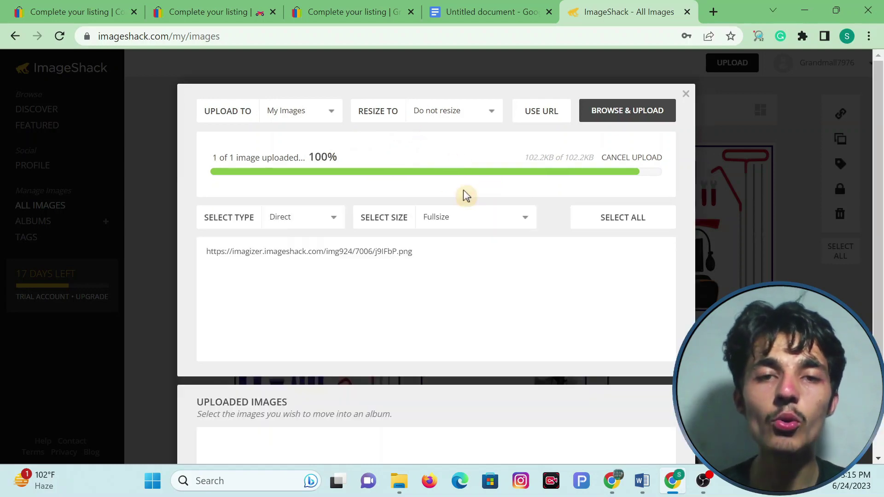
# Step: Copy the uploaded banner's direct full-size image link
pyautogui.click(326, 253)
pyautogui.hotkey('ctrl', 'c')
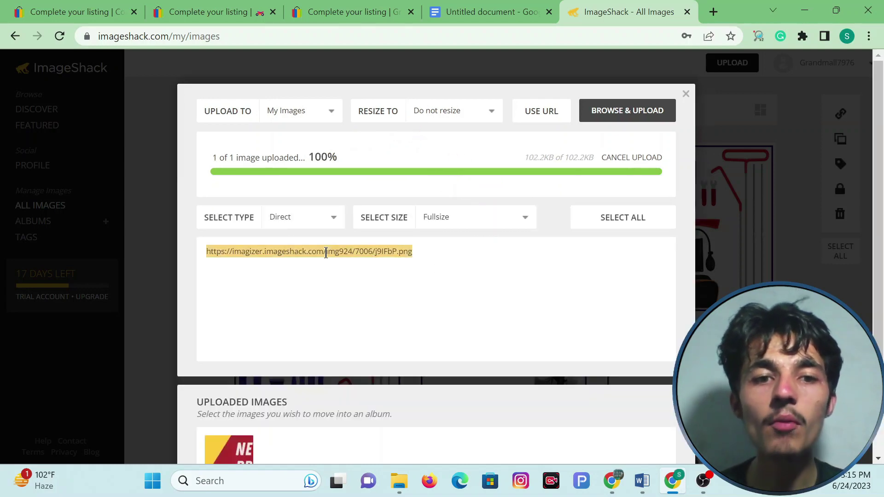
pyautogui.rightClick(325, 252)
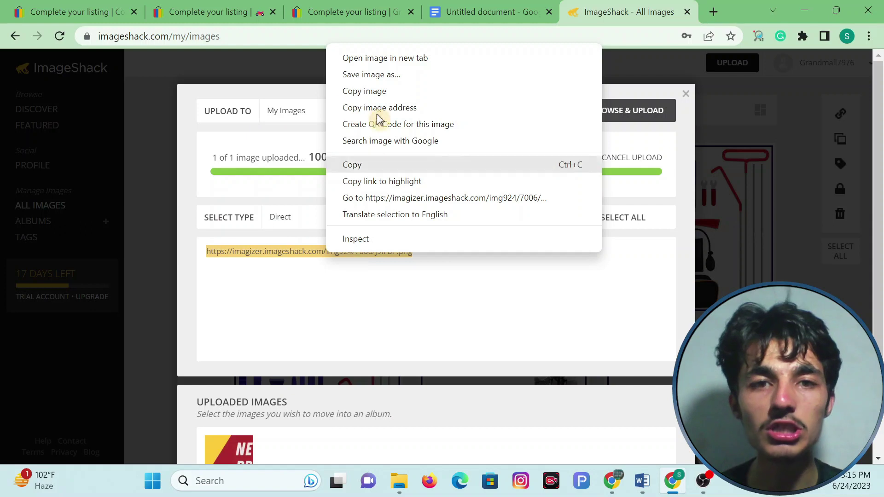
pyautogui.click(372, 165)
# Step: Open the copied image link in a new browser tab to check the banner, and close that tab
pyautogui.click(713, 11)
pyautogui.click(541, 34)
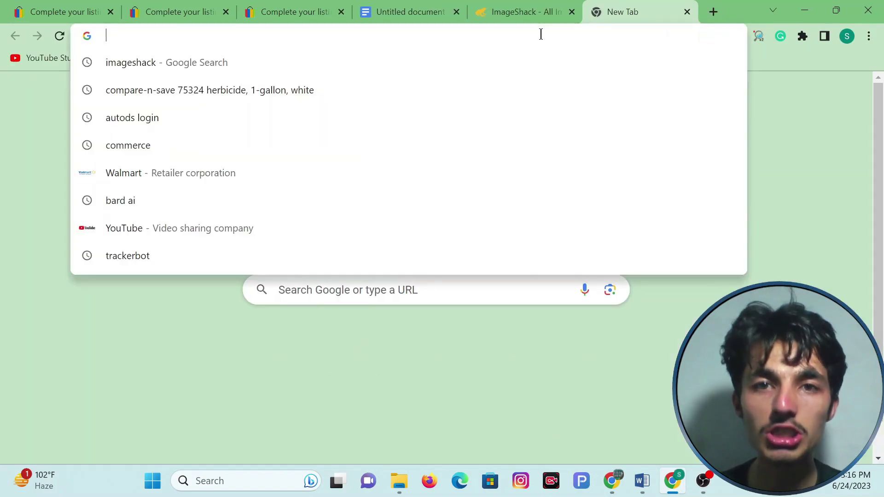
pyautogui.hotkey('ctrl', 'v')
pyautogui.press('Return')
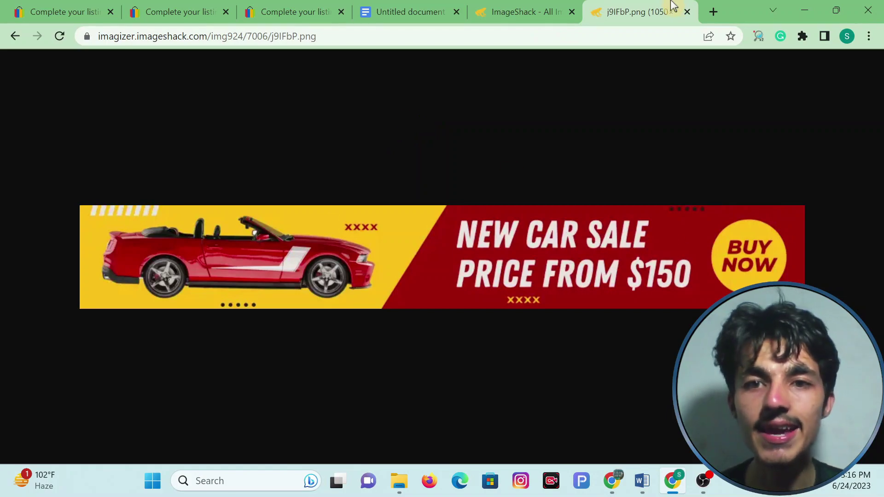
pyautogui.click(687, 15)
# Step: Return to the third eBay listing and turn on Show HTML Code for its description
pyautogui.click(327, 11)
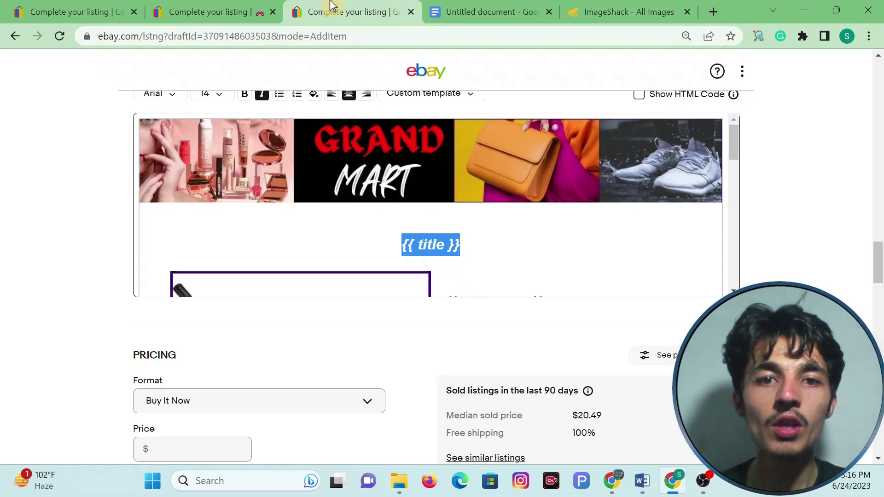
pyautogui.scroll(2, 370, 231)
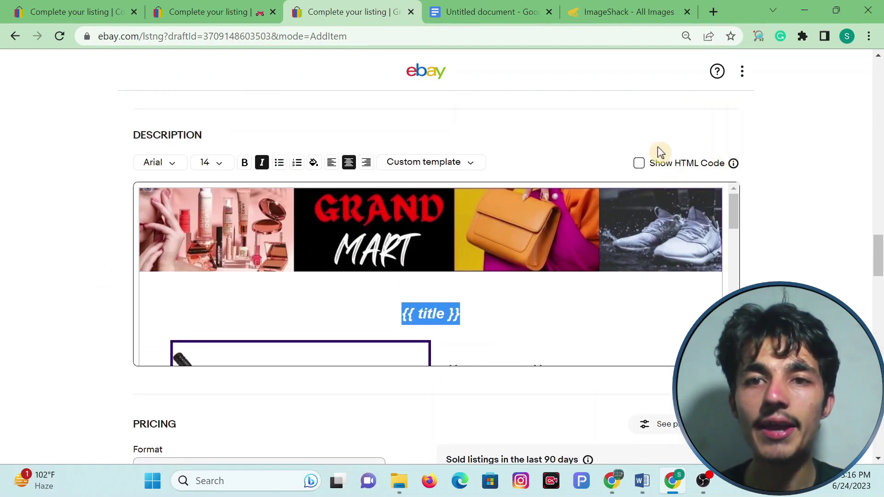
pyautogui.moveTo(661, 153)
pyautogui.mouseDown()
pyautogui.moveTo(656, 162)
pyautogui.moveTo(706, 170)
pyautogui.moveTo(657, 140)
pyautogui.mouseUp()
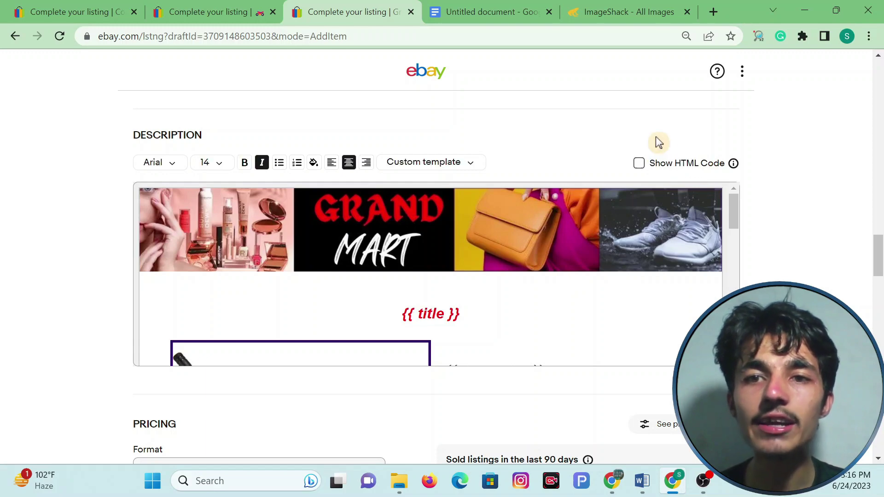
pyautogui.click(640, 165)
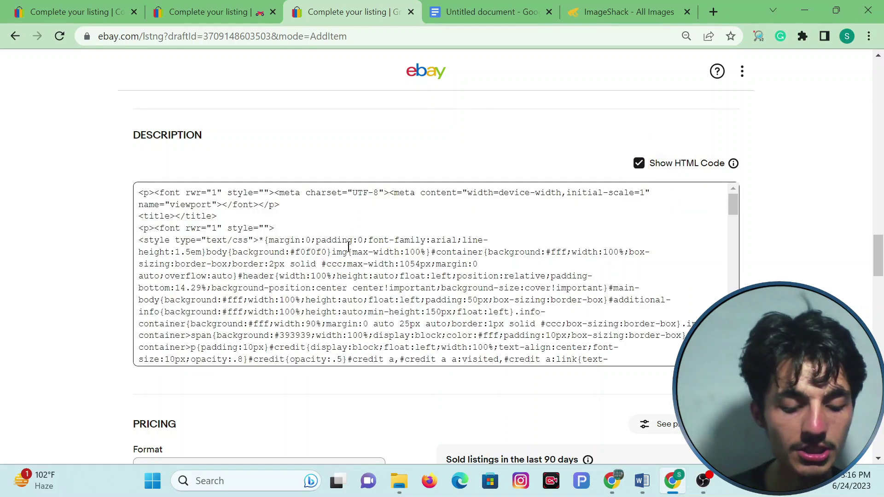
# Step: Search the description's HTML code for "url" to locate the header's background image address
pyautogui.hotkey('ctrl', 'f')
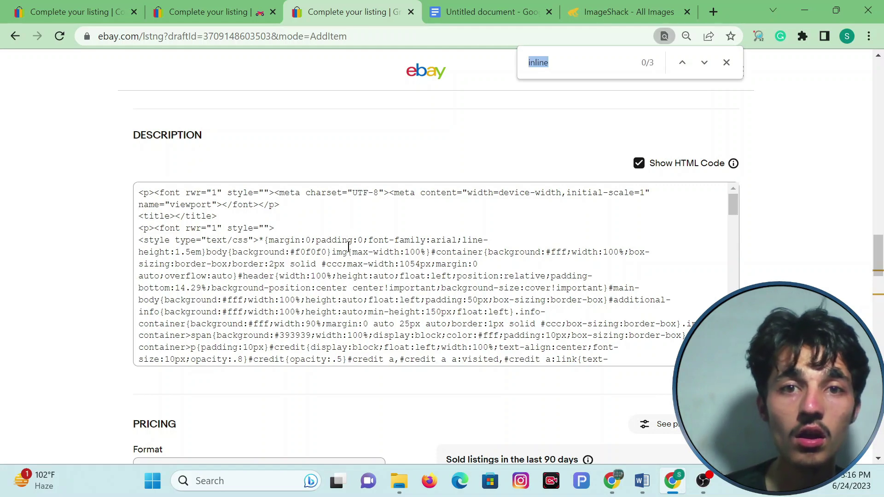
pyautogui.write('u')
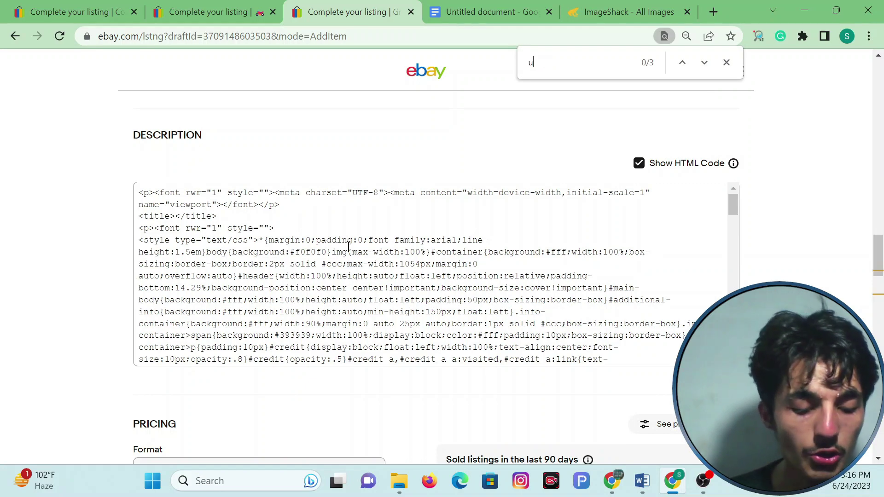
pyautogui.write('rl')
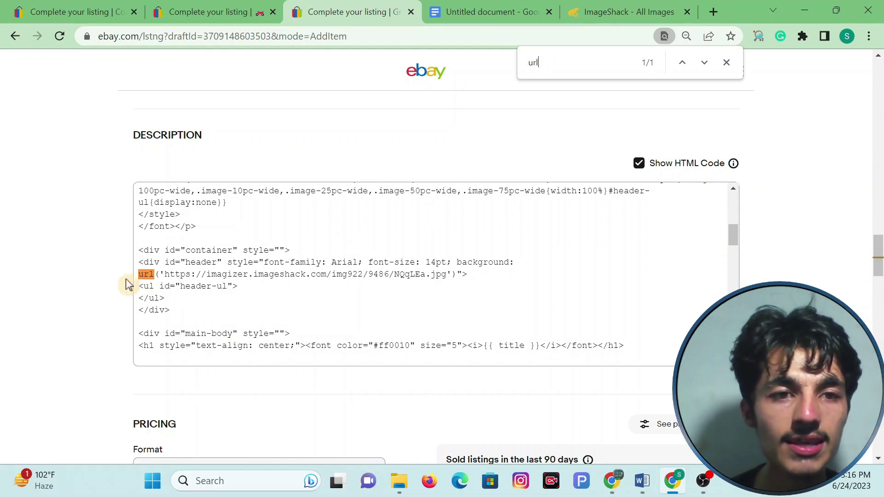
pyautogui.hotkey('ctrl', '+')
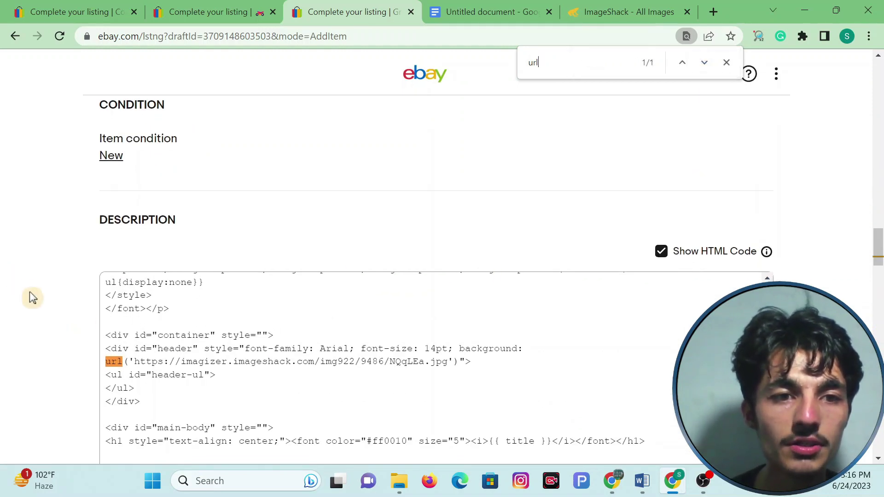
pyautogui.scroll(-5, 32, 298)
pyautogui.scroll(2, 121, 152)
pyautogui.scroll(-2, 143, 196)
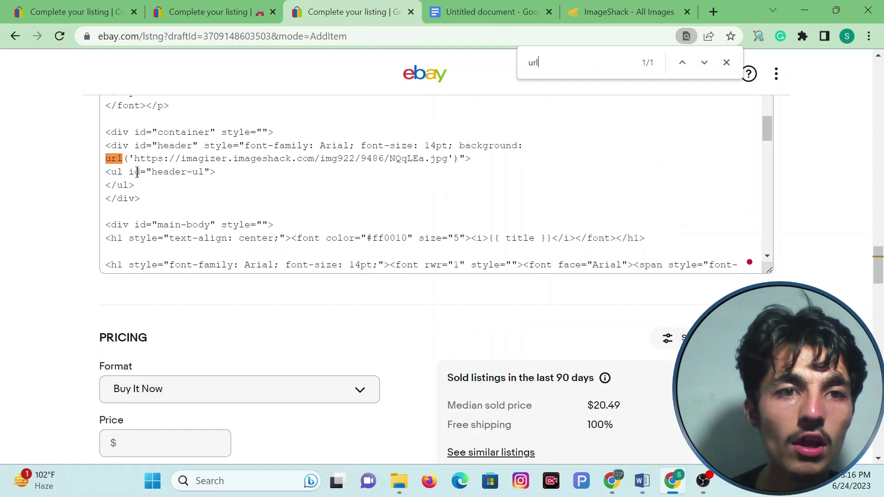
# Step: Delete the existing ImageShack .jpg address from between the quotes of the header's background url
pyautogui.moveTo(133, 158); pyautogui.dragTo(130, 157)
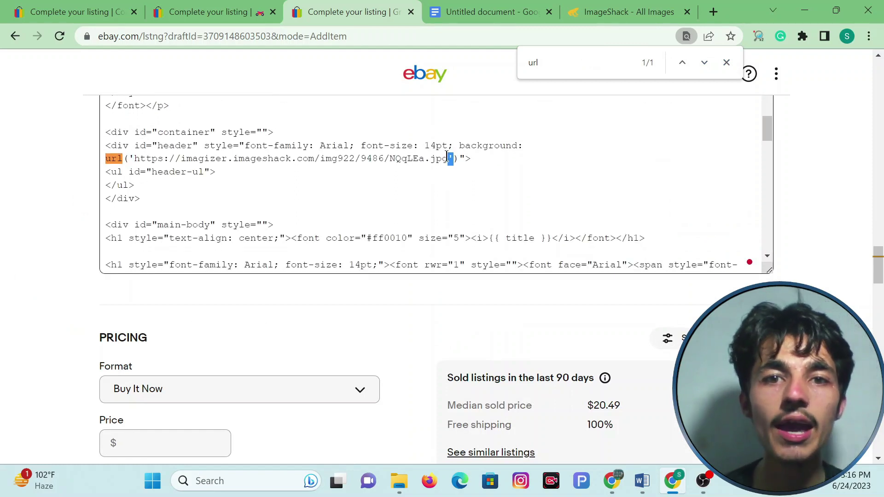
pyautogui.click(488, 177)
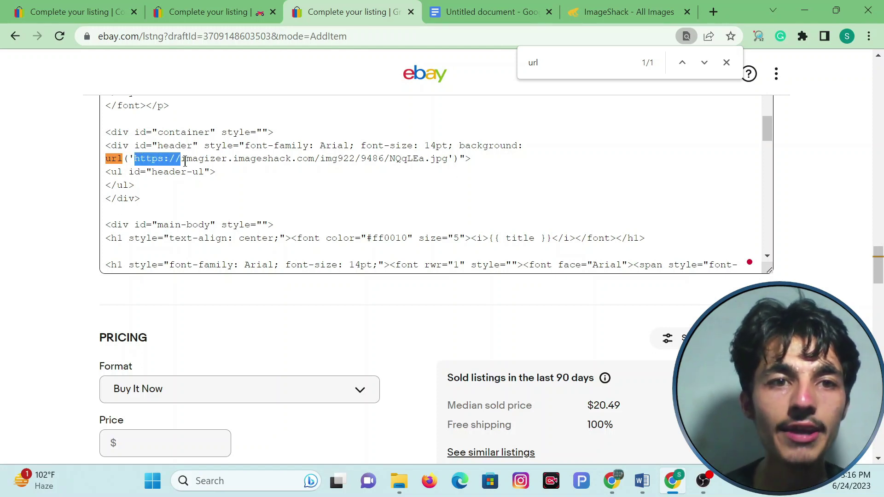
pyautogui.moveTo(184, 162); pyautogui.dragTo(433, 164)
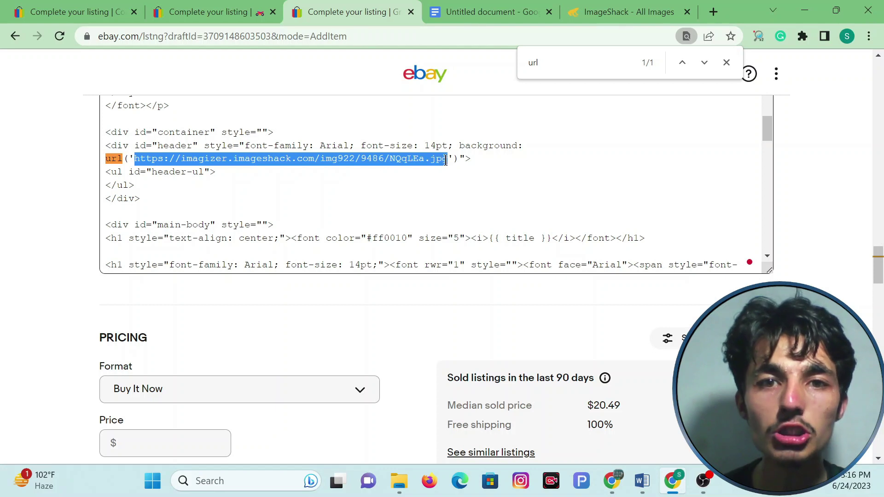
pyautogui.press('BackSpace')
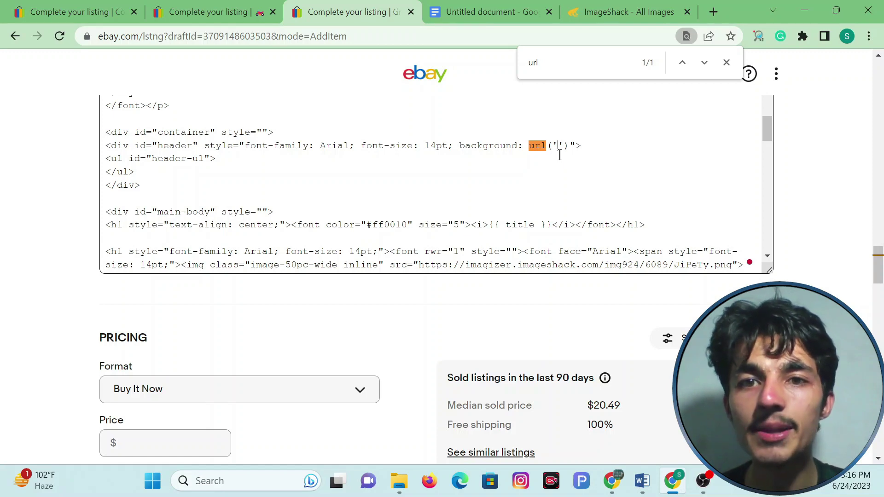
# Step: Copy the uploaded banner's direct link from ImageShack and paste it between the quotes of the header's background url in the listing code
pyautogui.scroll(2, 595, 163)
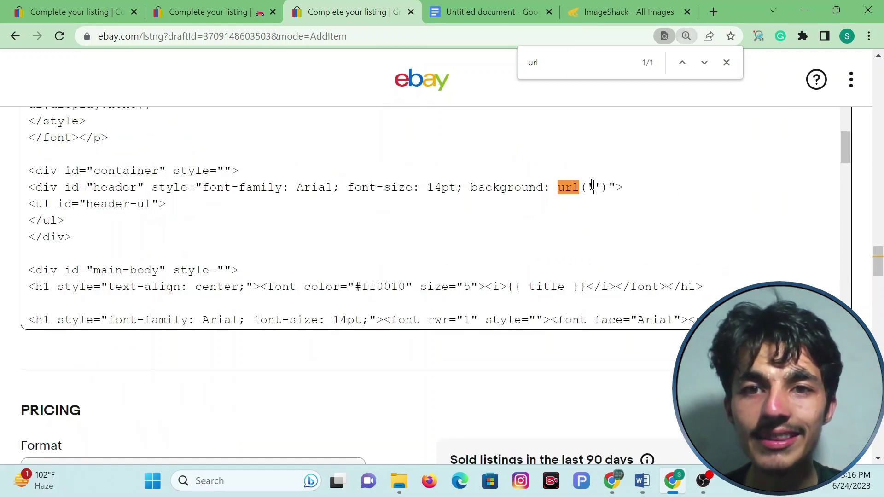
pyautogui.click(590, 10)
pyautogui.rightClick(327, 252)
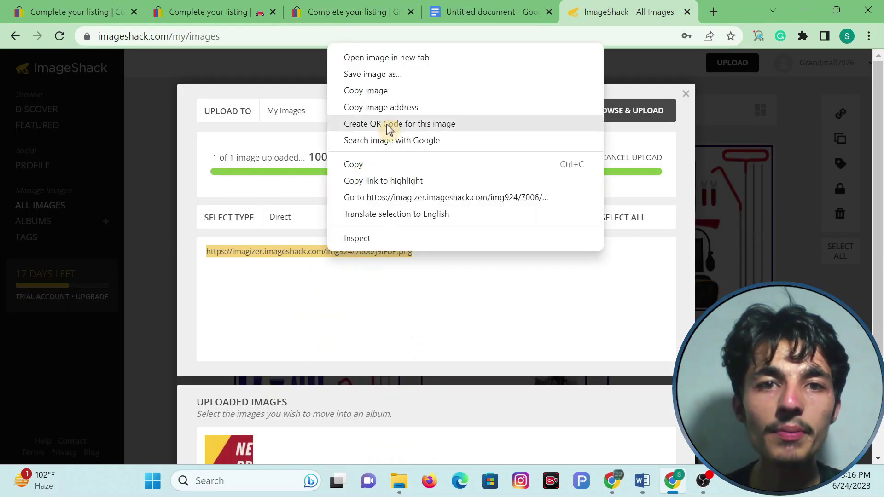
pyautogui.click(374, 166)
pyautogui.click(308, 6)
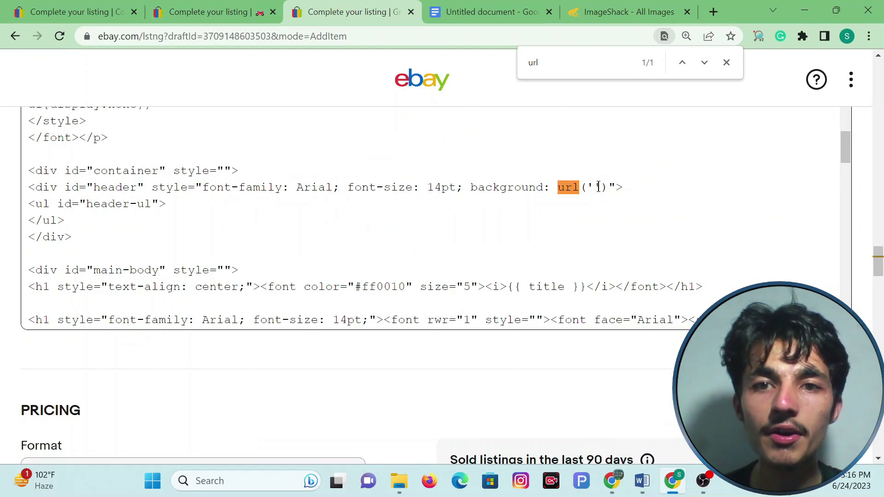
pyautogui.rightClick(594, 188)
pyautogui.click(630, 298)
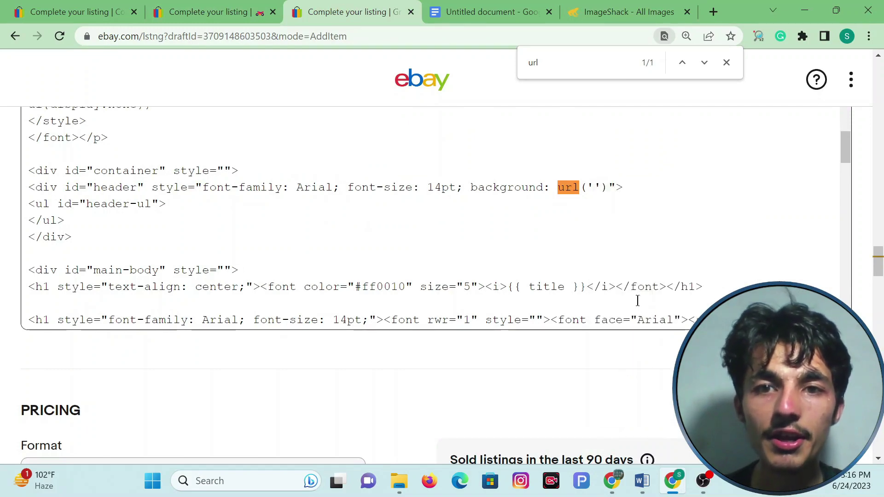
pyautogui.hotkey('ctrl', '+')
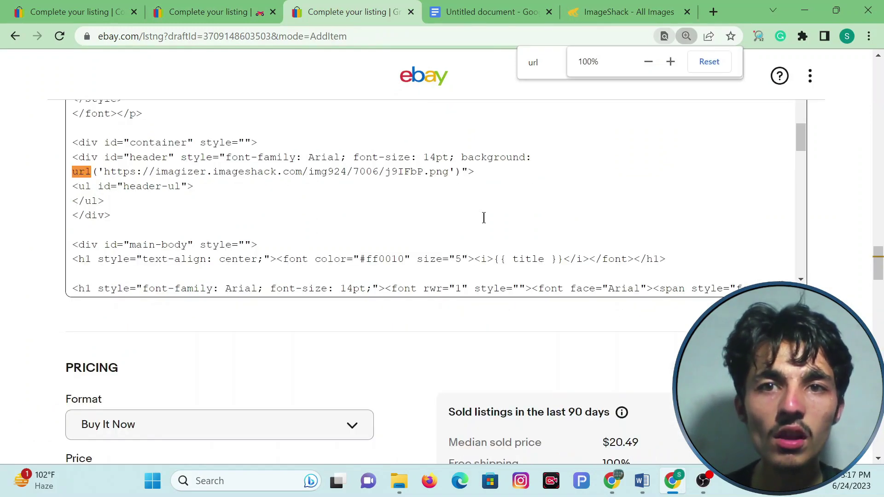
# Step: Turn off Show HTML Code to display the formatted description with its banner
pyautogui.hotkey('ctrl', '-')
pyautogui.hotkey('ctrl', '-')
pyautogui.hotkey('ctrl', '+')
pyautogui.scroll(3, 760, 221)
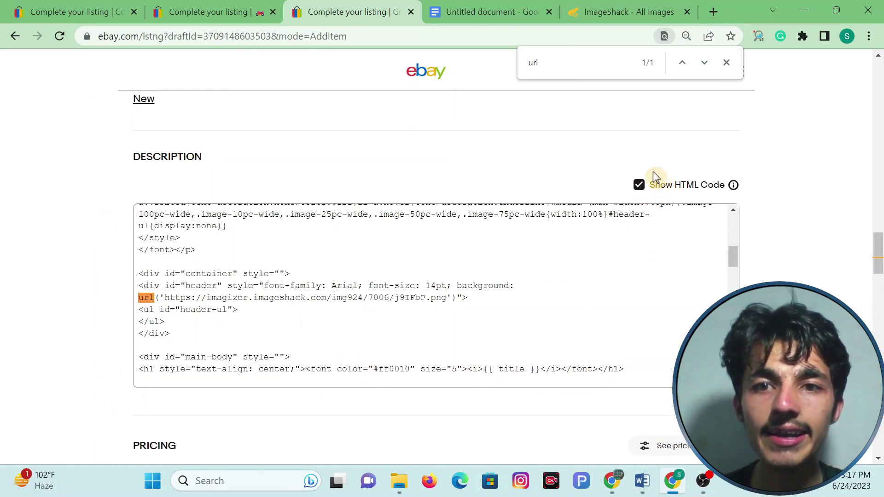
pyautogui.moveTo(650, 182); pyautogui.dragTo(687, 196)
pyautogui.click(640, 185)
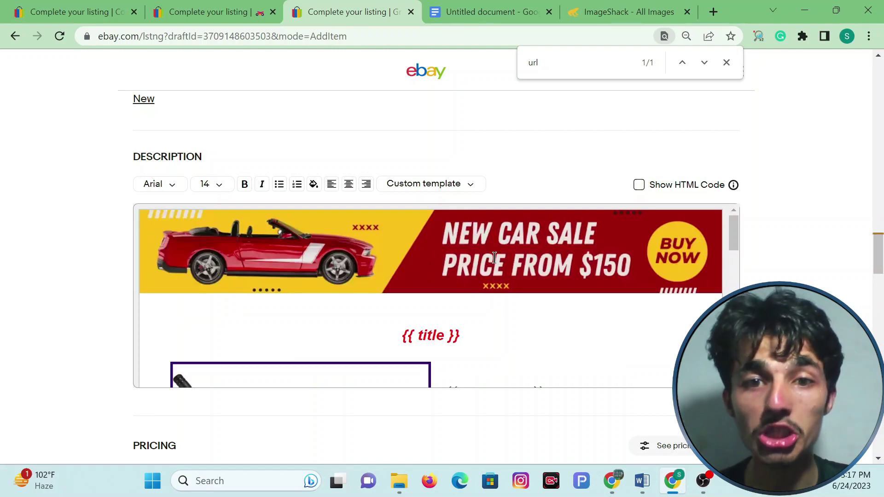
# Step: Compare the listing's banner with the original New Car Sale design in Canva, and look over the description
pyautogui.hotkey('alt', 'Tab')
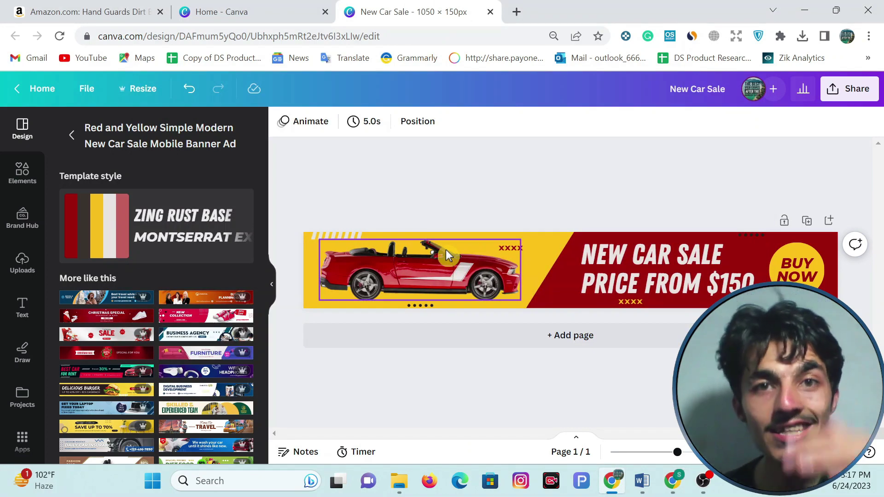
pyautogui.hotkey('alt', 'Tab')
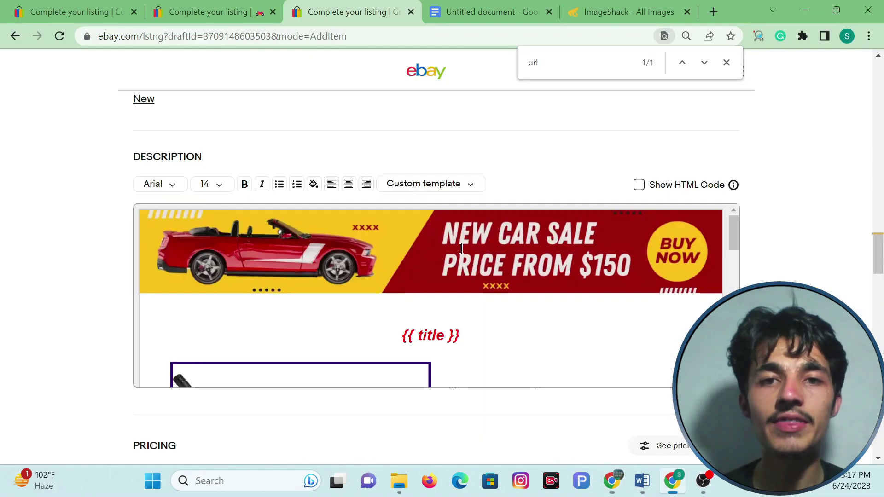
pyautogui.scroll(-3, 428, 269)
pyautogui.scroll(3, 427, 269)
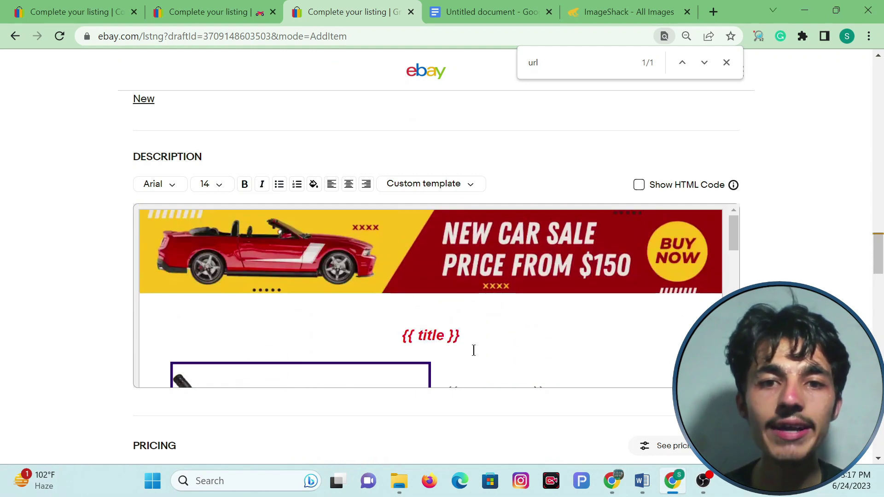
# Step: Copy the full item title from the listing's Title section for use in place of the {{ title }} placeholder
pyautogui.moveTo(464, 337); pyautogui.dragTo(399, 336)
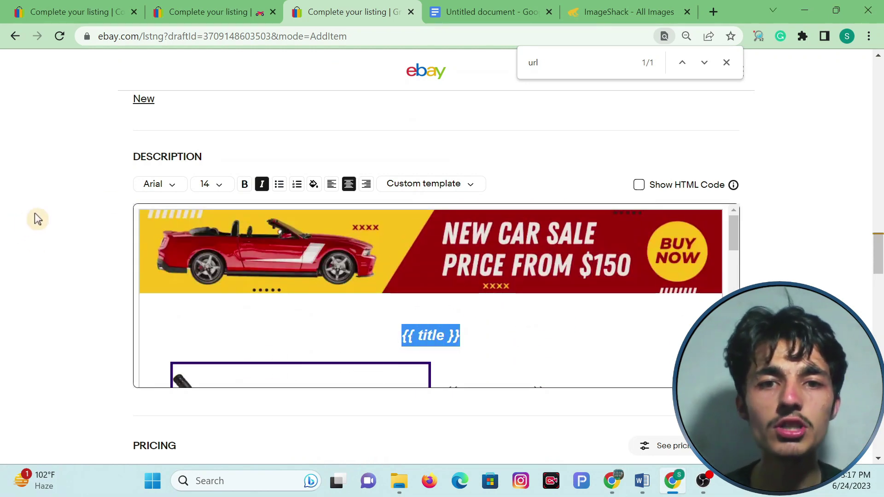
pyautogui.scroll(15, 714, 166)
pyautogui.scroll(3, 473, 209)
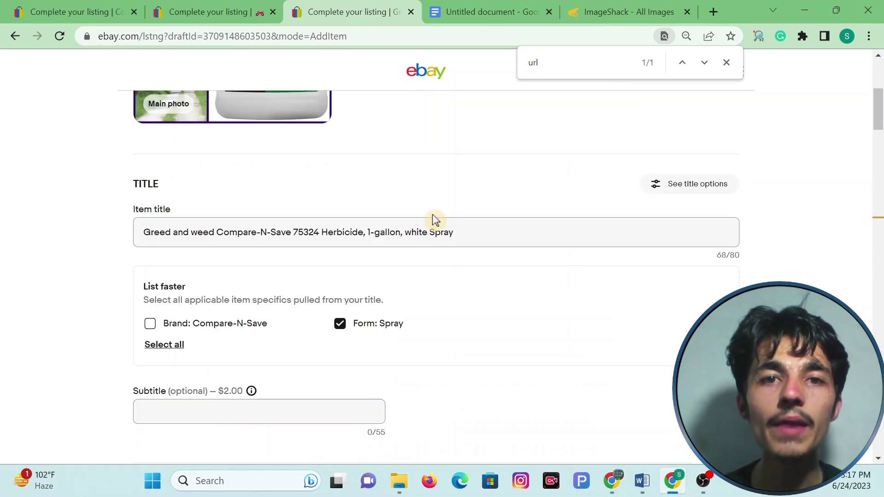
pyautogui.click(468, 228)
pyautogui.hotkey('ctrl', 'a')
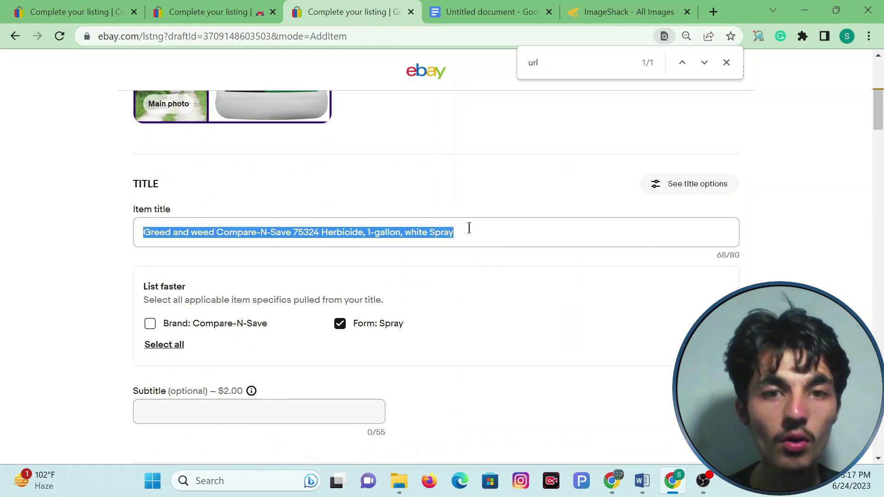
pyautogui.tripleClick(475, 237)
pyautogui.rightClick(474, 235)
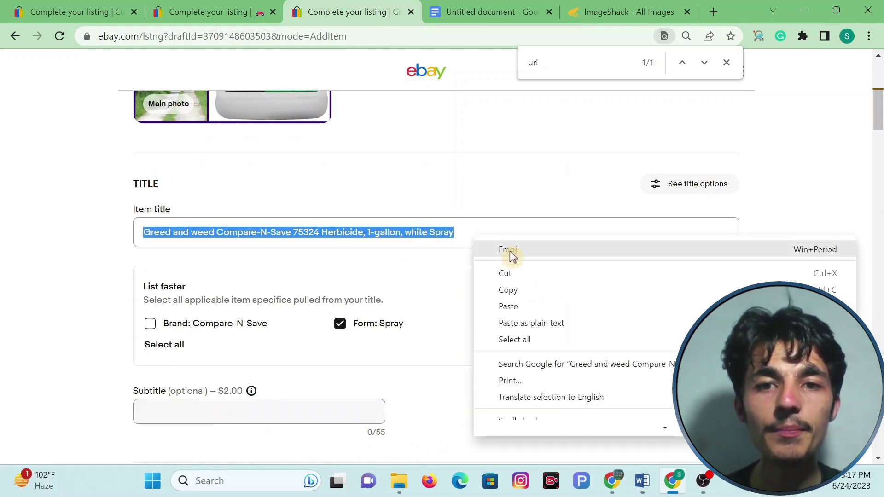
pyautogui.click(518, 289)
# Step: Replace the {{ title }} placeholder under the description's banner with the copied item title
pyautogui.scroll(-15, 518, 285)
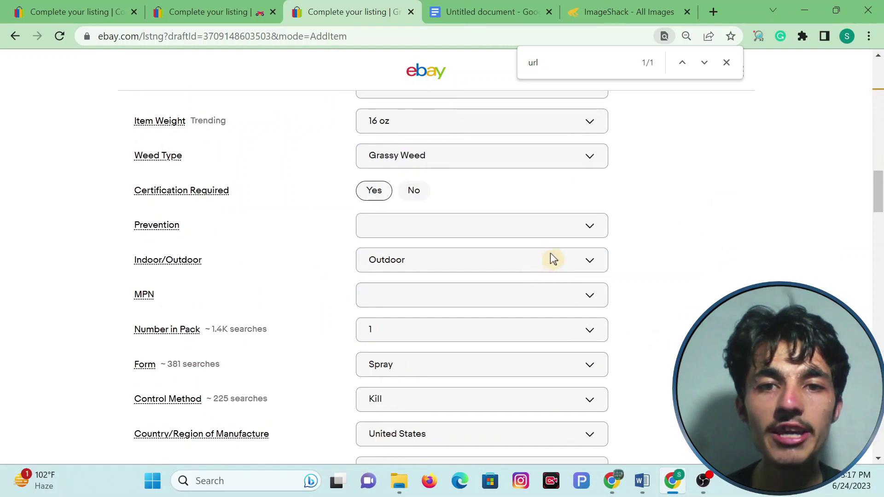
pyautogui.scroll(-7, 578, 264)
pyautogui.moveTo(461, 197); pyautogui.dragTo(399, 197)
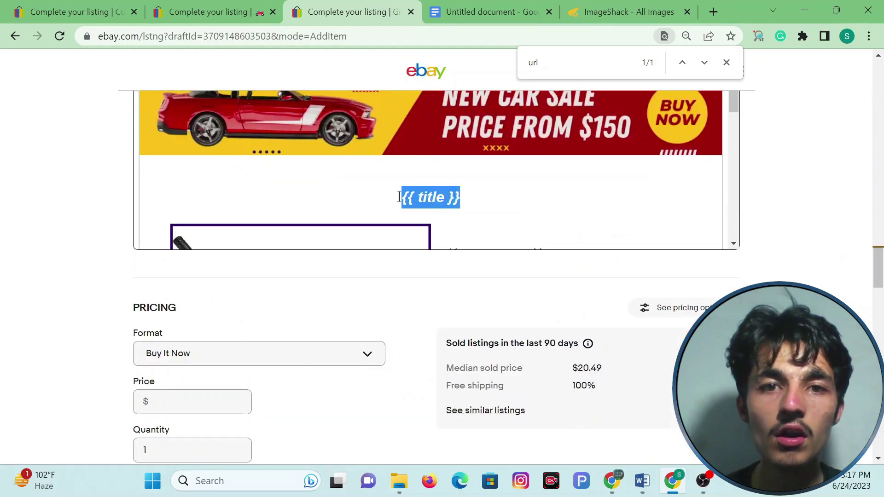
pyautogui.rightClick(429, 199)
pyautogui.click(479, 272)
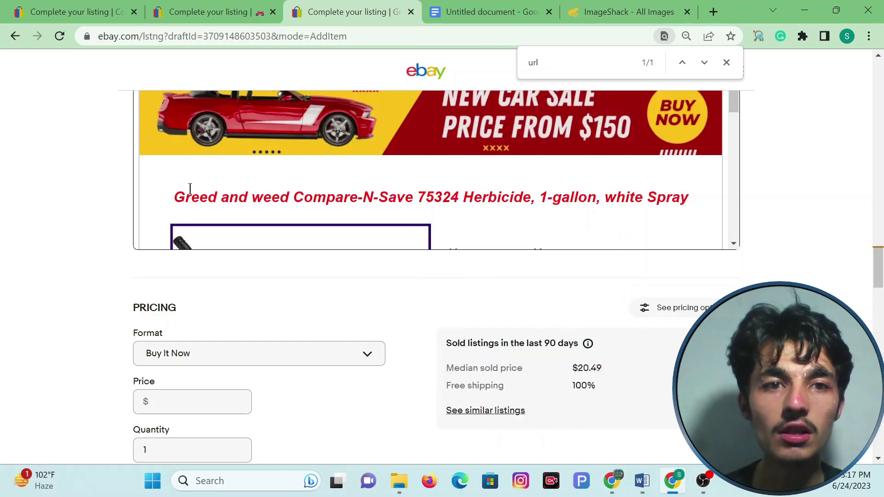
# Step: Try the description's title line without bold, restore the bold, and apply bright blue as its text colour
pyautogui.scroll(1, 27, 214)
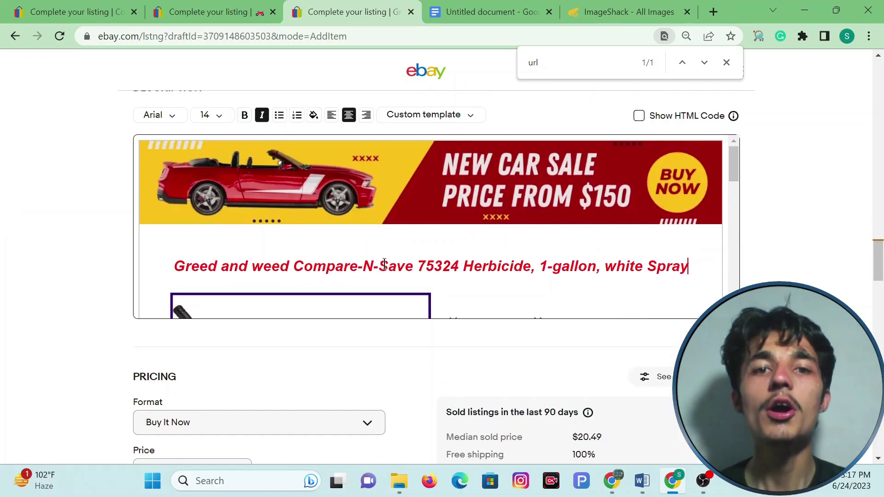
pyautogui.moveTo(175, 266)
pyautogui.mouseDown()
pyautogui.moveTo(663, 269)
pyautogui.moveTo(656, 272)
pyautogui.mouseUp()
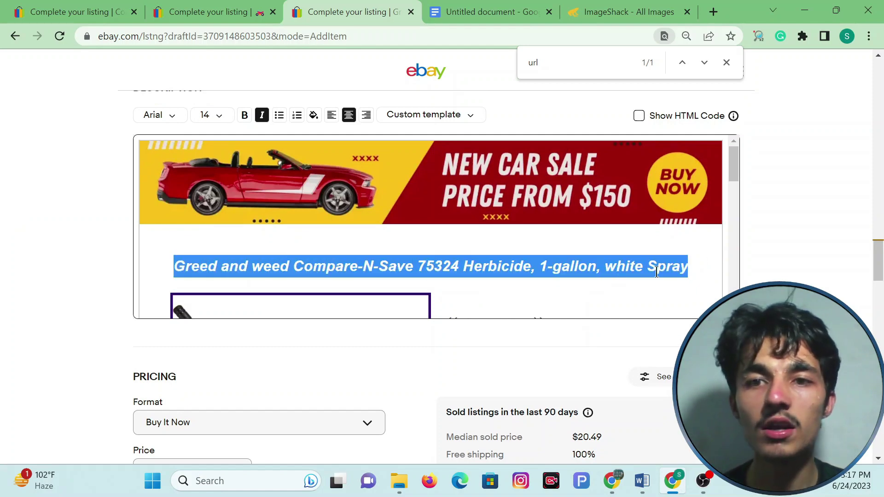
pyautogui.click(244, 115)
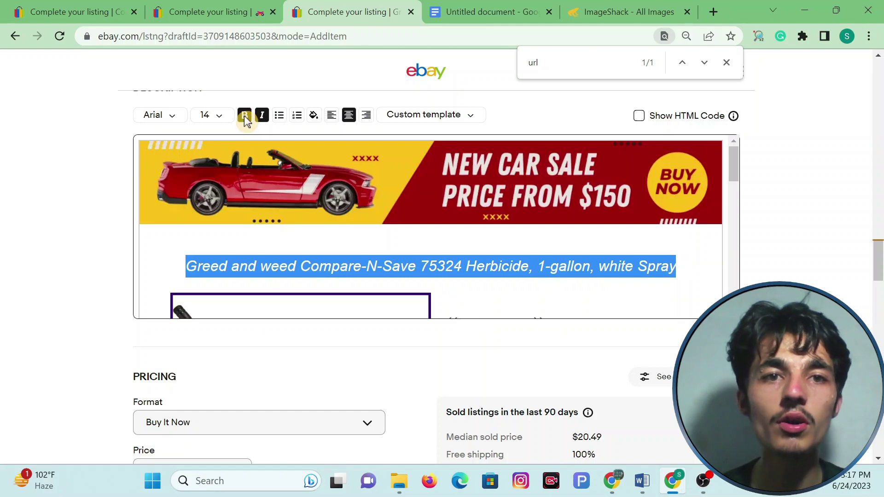
pyautogui.click(244, 115)
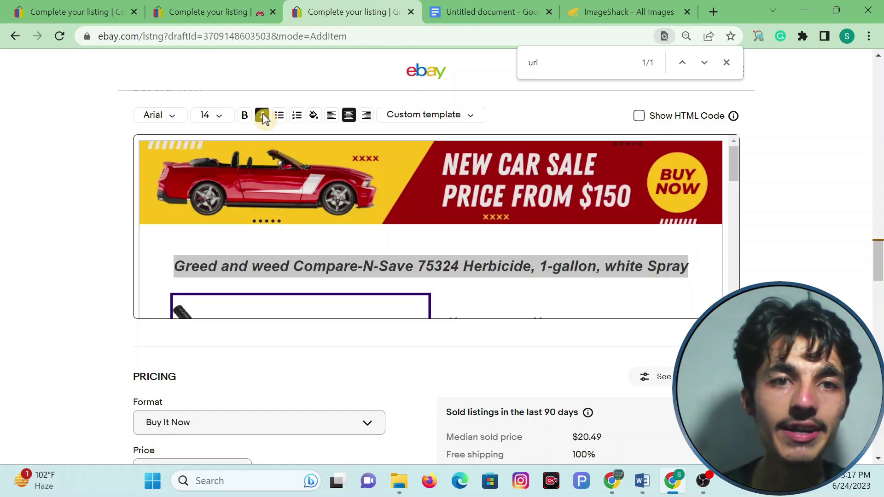
pyautogui.click(202, 121)
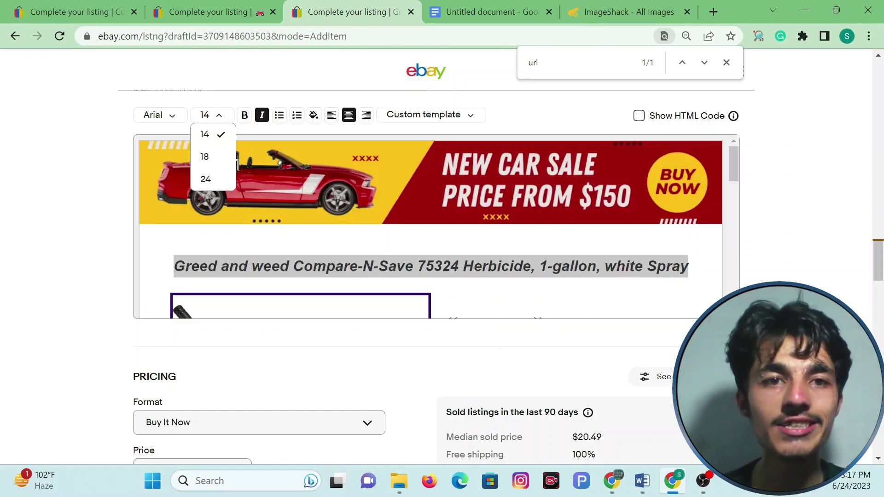
pyautogui.click(312, 115)
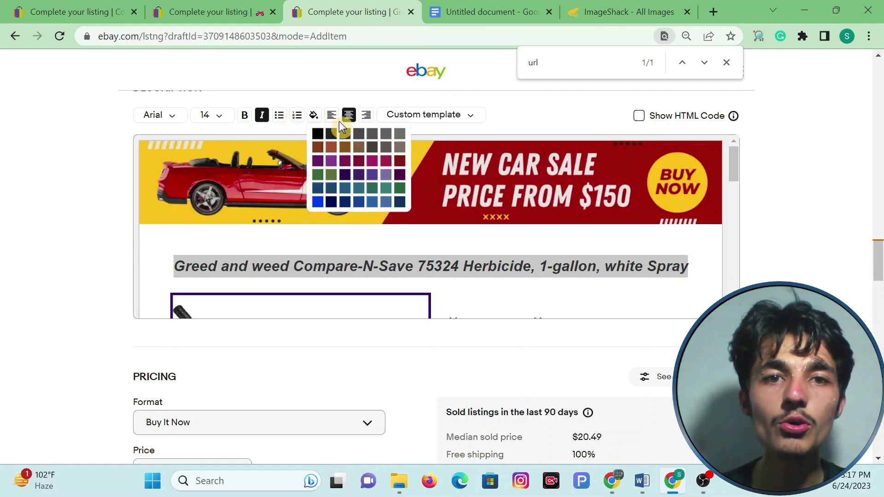
pyautogui.click(317, 202)
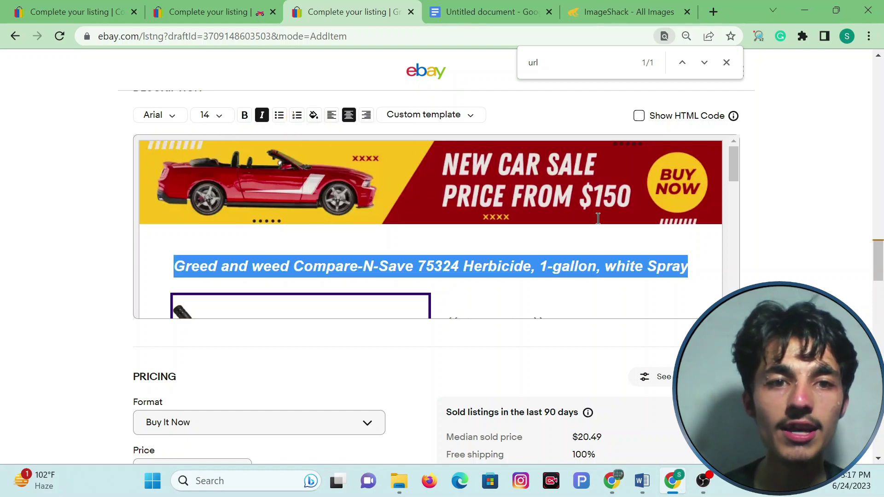
# Step: Examine the description's walkie-talkie image and {{ description }} placeholder, and the product photos at the start of the listing
pyautogui.scroll(-1, 779, 232)
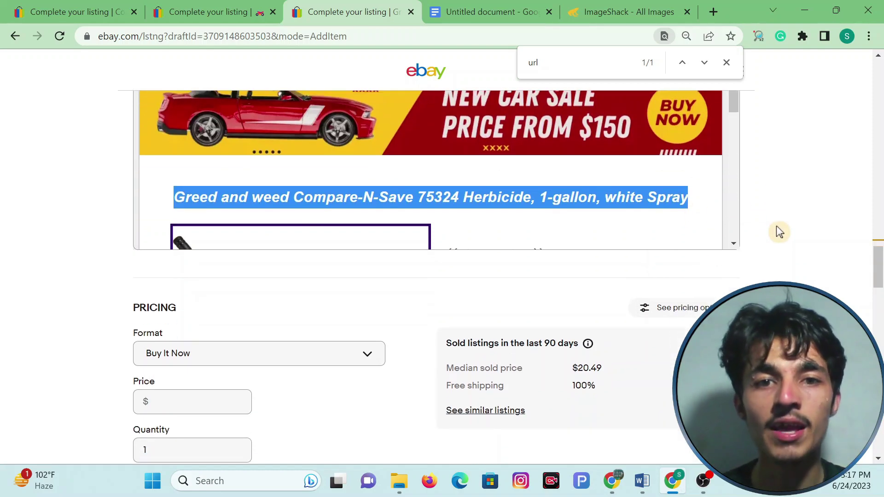
pyautogui.scroll(1, 773, 239)
pyautogui.scroll(-3, 435, 193)
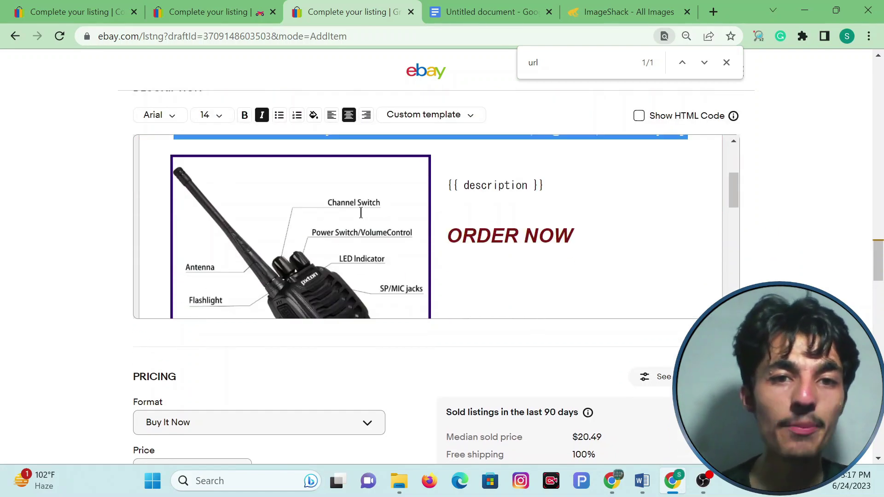
pyautogui.scroll(-3, 361, 213)
pyautogui.scroll(5, 405, 216)
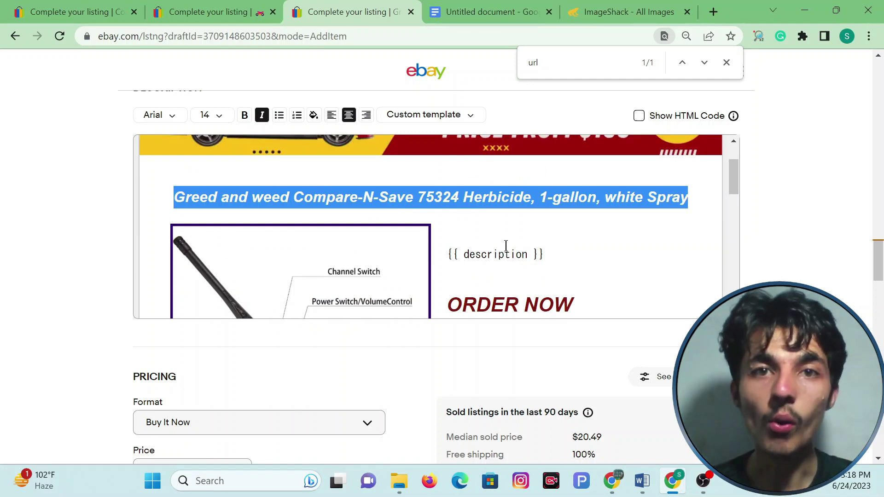
pyautogui.scroll(-3, 479, 235)
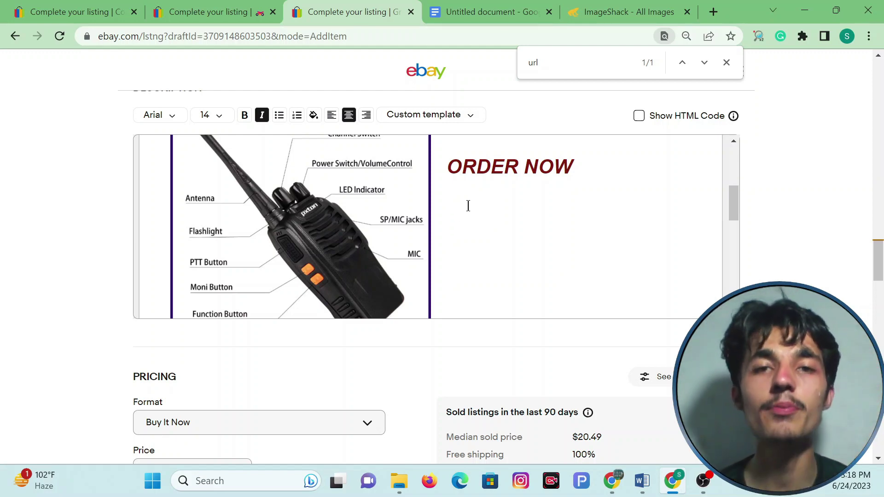
pyautogui.scroll(5, 468, 206)
pyautogui.scroll(15, 134, 209)
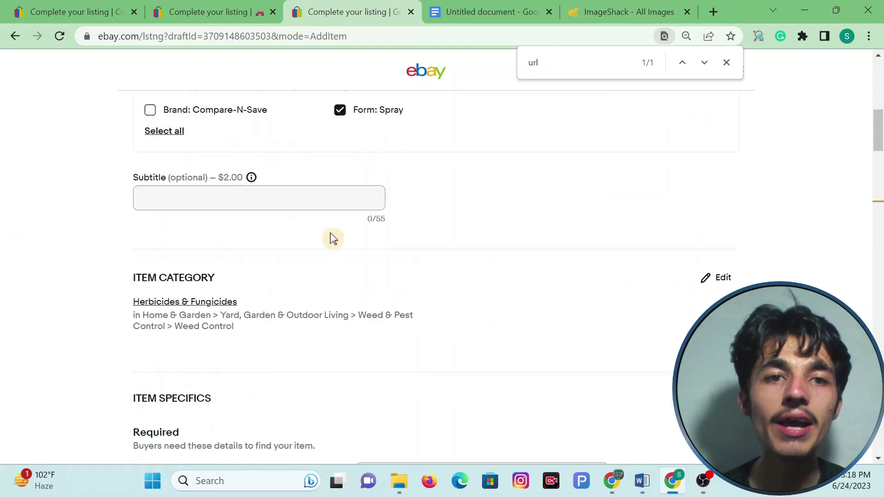
pyautogui.scroll(10, 332, 239)
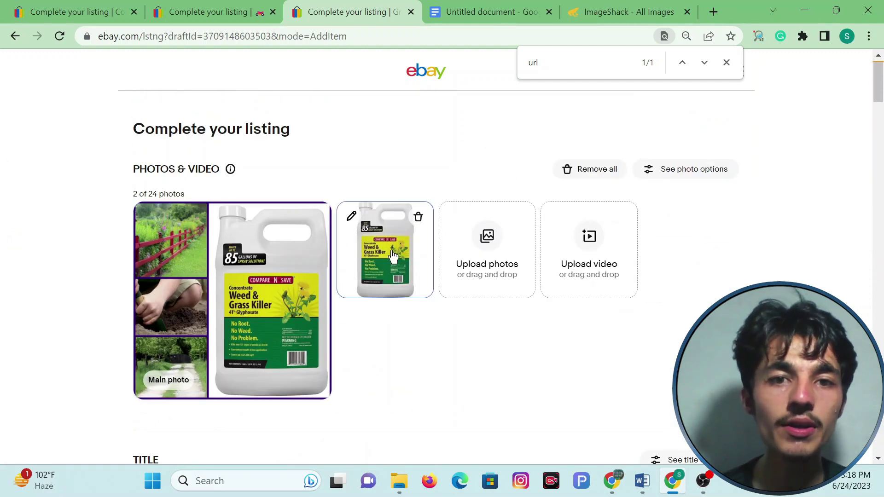
pyautogui.scroll(-15, 369, 327)
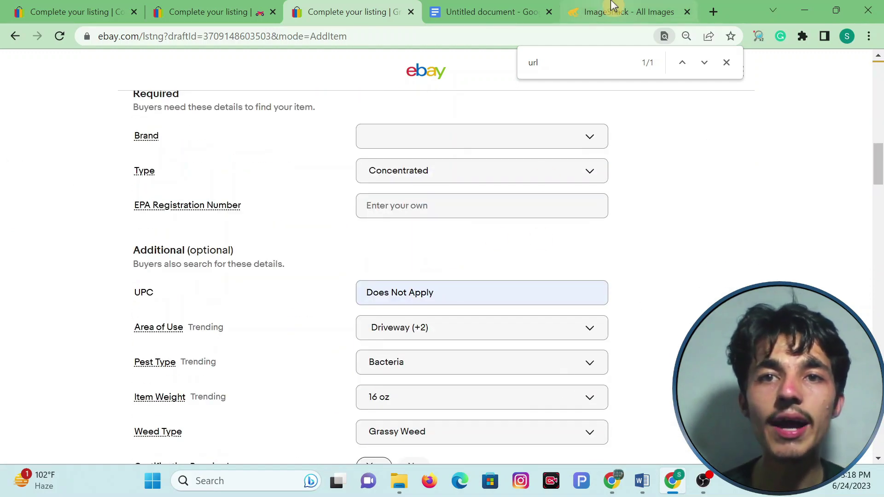
# Step: Switch to ImageShack and upload the Weed & Grass Killer bottle photo from the Downloads folder
pyautogui.click(638, 6)
pyautogui.click(686, 94)
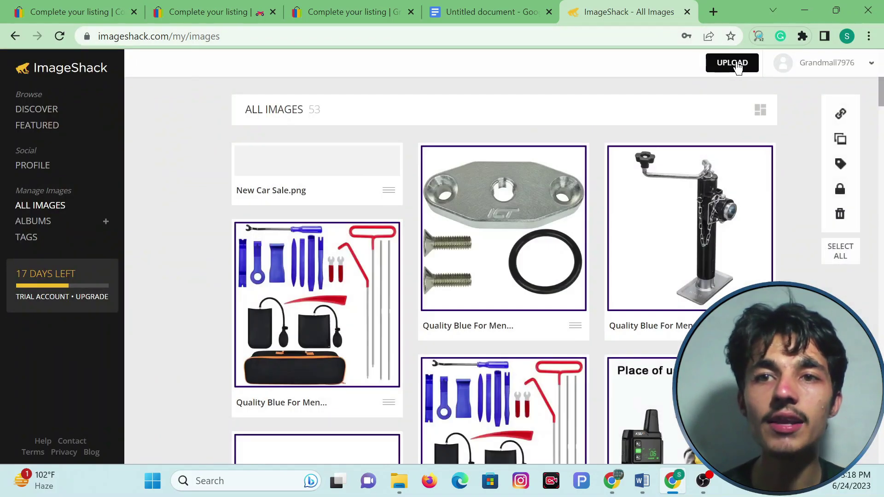
pyautogui.click(737, 66)
pyautogui.click(629, 111)
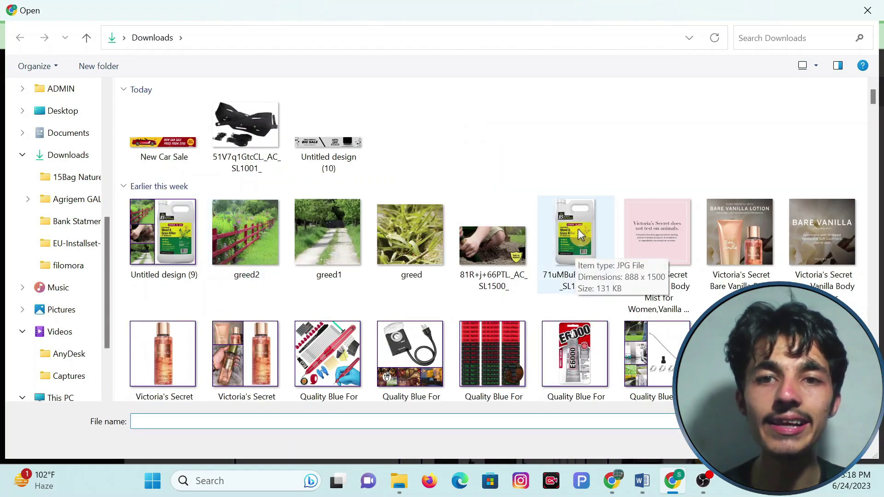
pyautogui.doubleClick(580, 235)
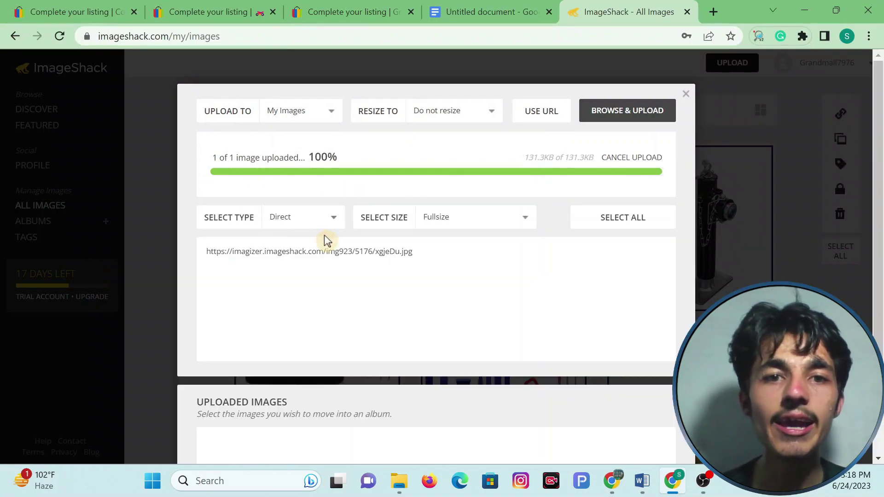
# Step: Copy the direct full-size link of the uploaded bottle photo
pyautogui.click(340, 255)
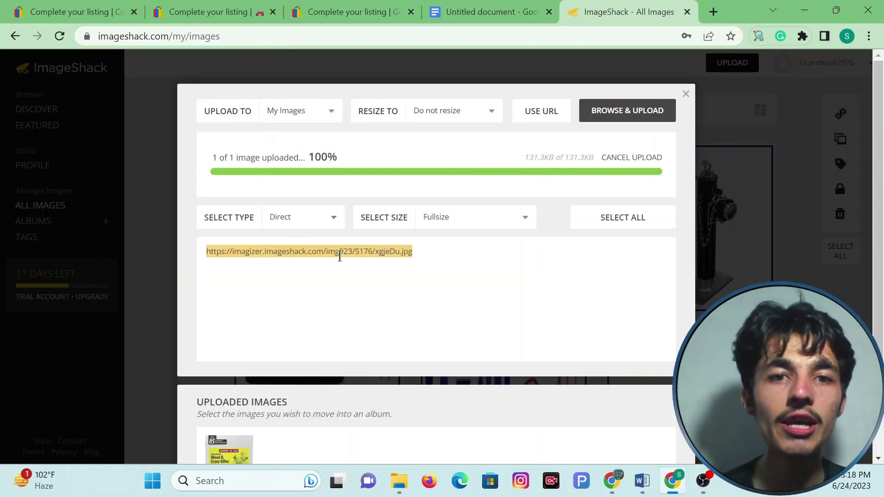
pyautogui.rightClick(341, 252)
pyautogui.click(393, 165)
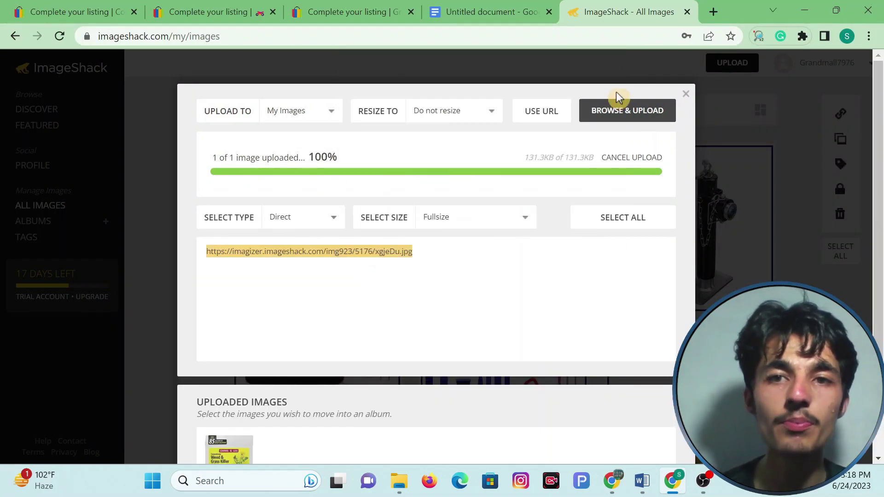
pyautogui.rightClick(350, 251)
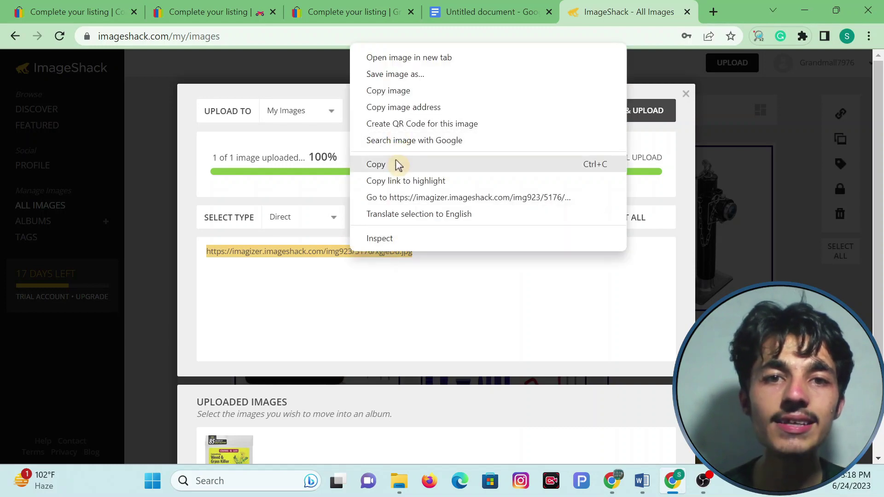
pyautogui.click(395, 164)
# Step: Return to the eBay herbicide listing, close the page search, and show the description's HTML code
pyautogui.click(224, 6)
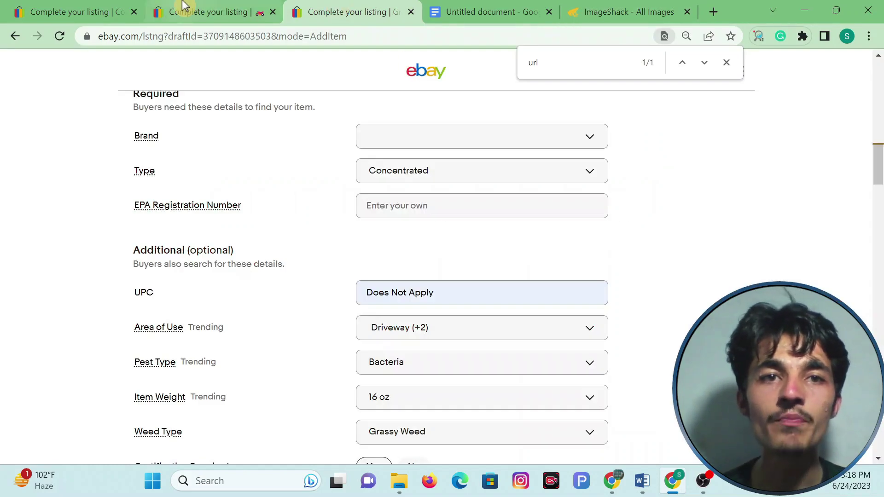
pyautogui.scroll(-15, 582, 197)
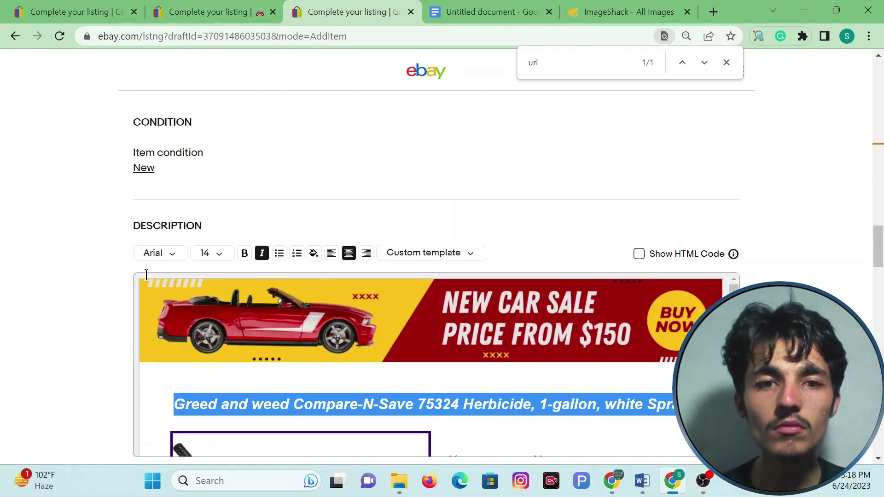
pyautogui.scroll(-3, 68, 292)
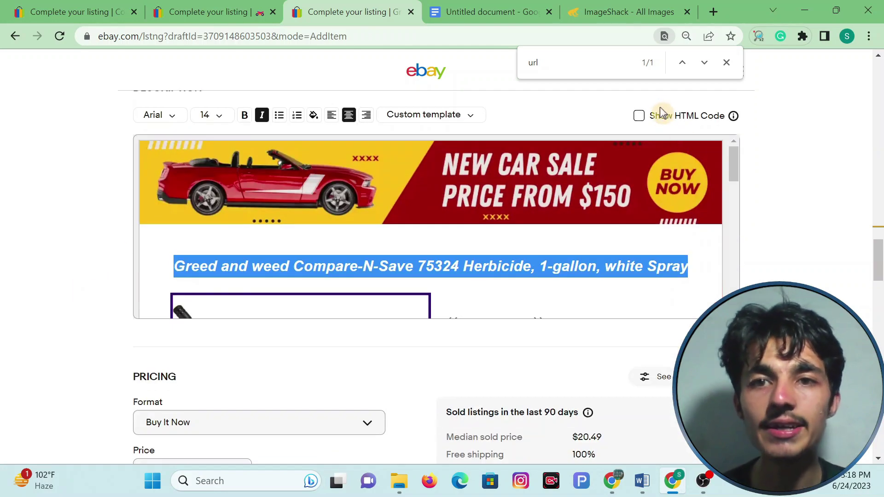
pyautogui.click(726, 62)
pyautogui.moveTo(655, 112); pyautogui.dragTo(686, 121)
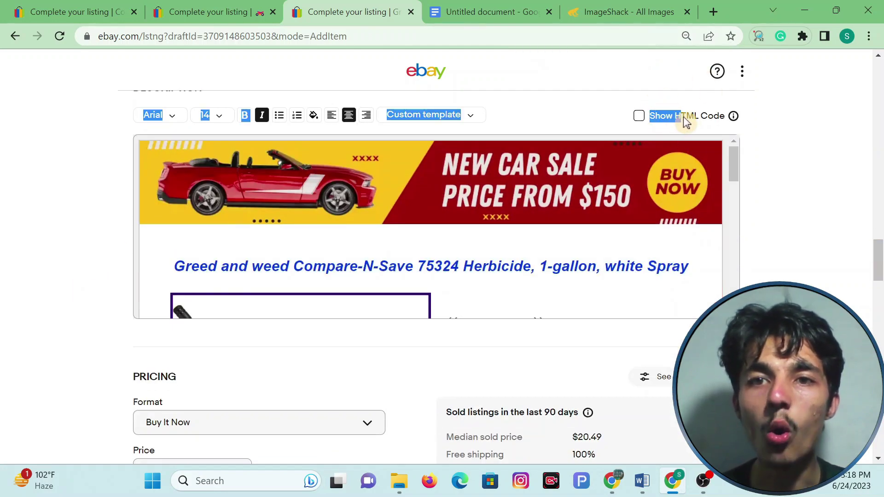
pyautogui.click(641, 117)
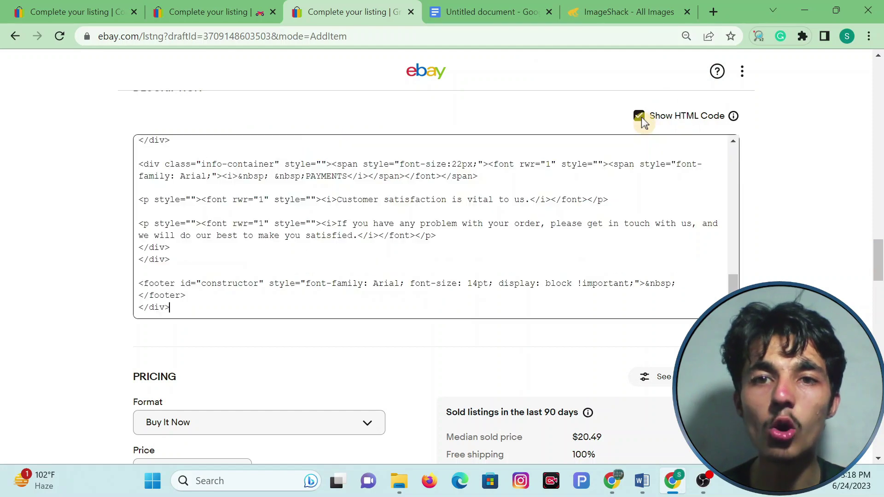
# Step: Search the description's HTML code for "inline" and look at the matches in the style rules
pyautogui.hotkey('ctrl', 'f')
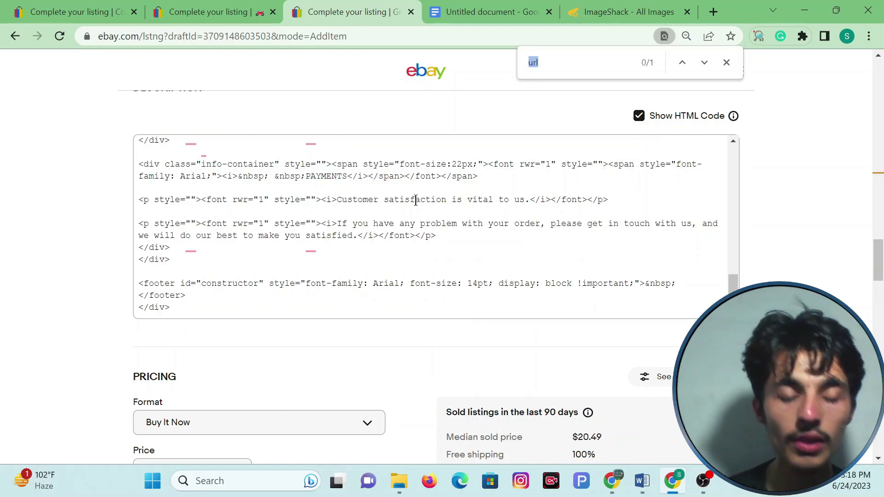
pyautogui.write('inl')
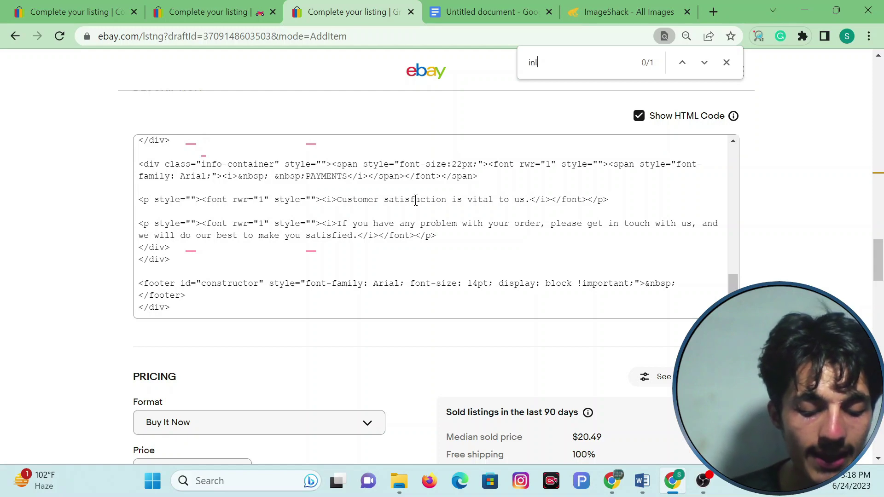
pyautogui.write('ine')
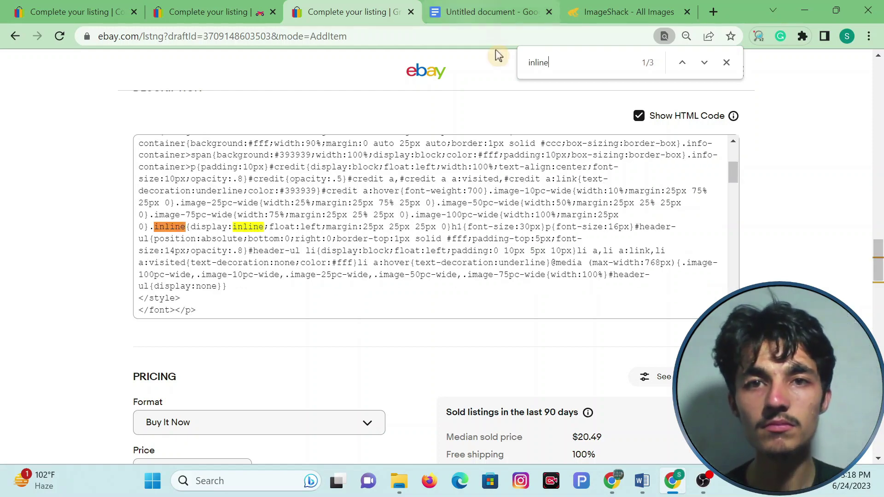
pyautogui.moveTo(553, 62); pyautogui.dragTo(525, 64)
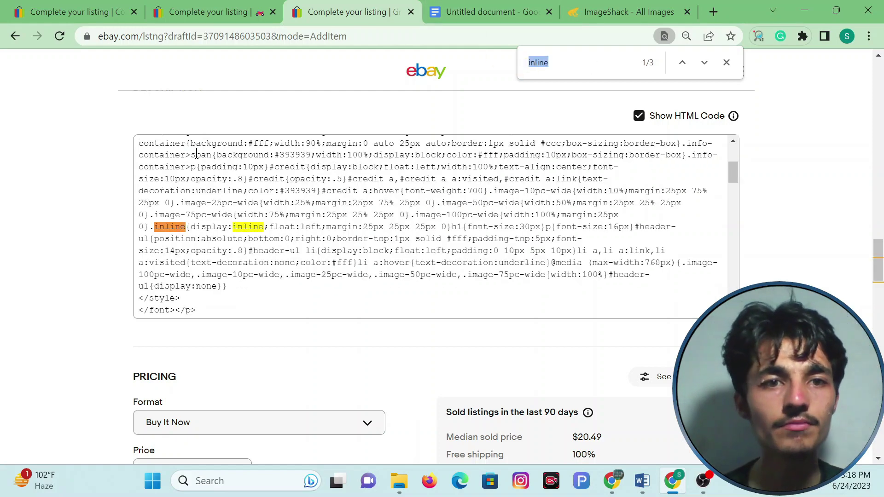
pyautogui.doubleClick(178, 229)
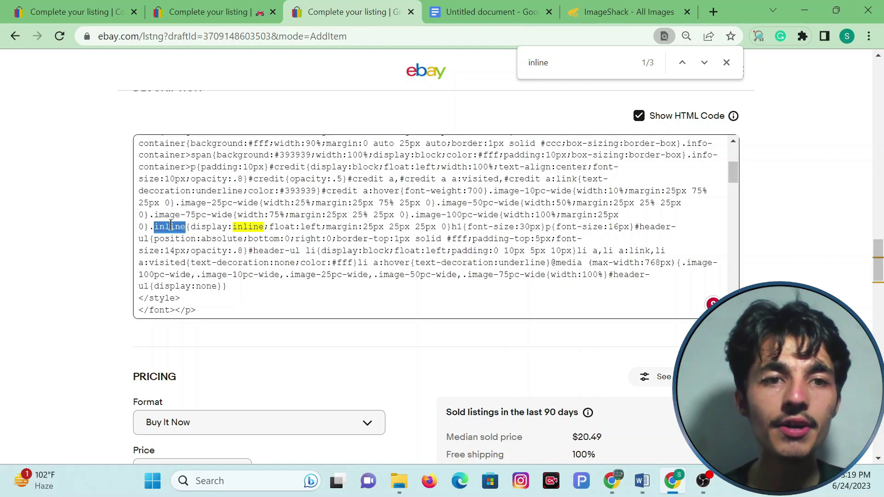
pyautogui.moveTo(271, 227); pyautogui.dragTo(241, 224)
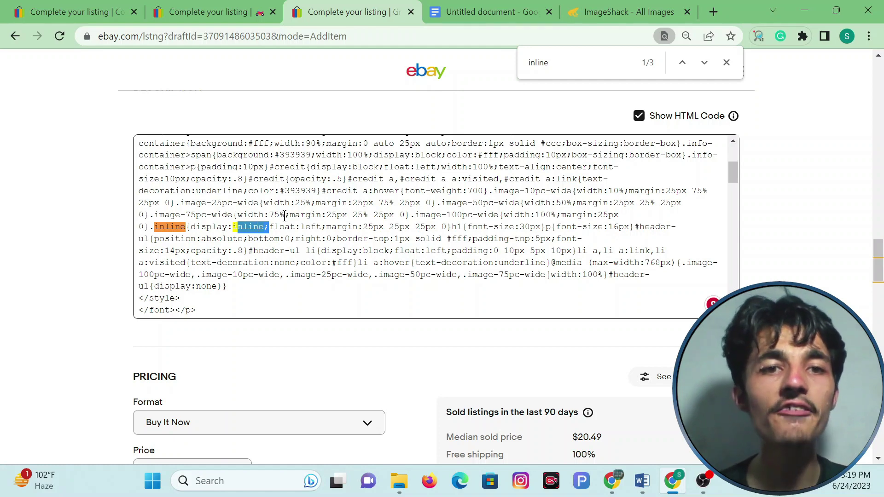
# Step: Delete the existing image URL from the src attribute of the "image-50pc-wide inline" image tag
pyautogui.scroll(-5, 296, 169)
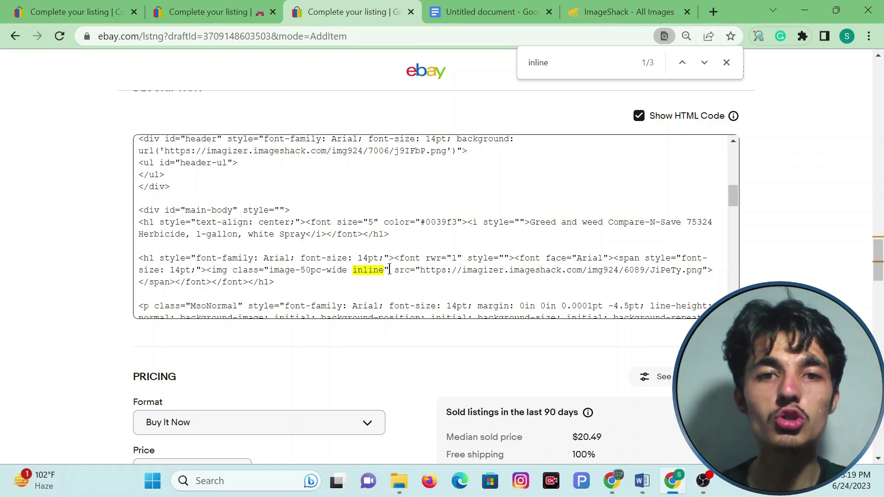
pyautogui.moveTo(390, 270); pyautogui.dragTo(352, 258)
pyautogui.scroll(-2, 442, 192)
pyautogui.click(400, 215)
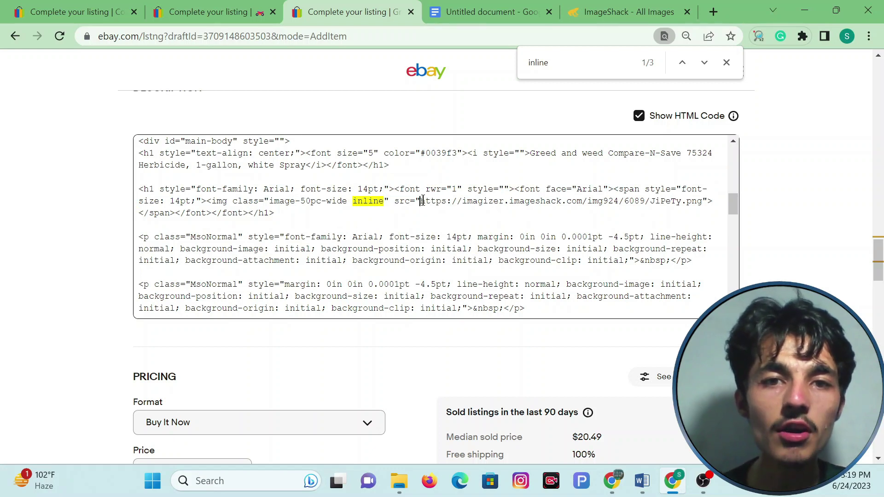
pyautogui.moveTo(422, 201); pyautogui.dragTo(704, 204)
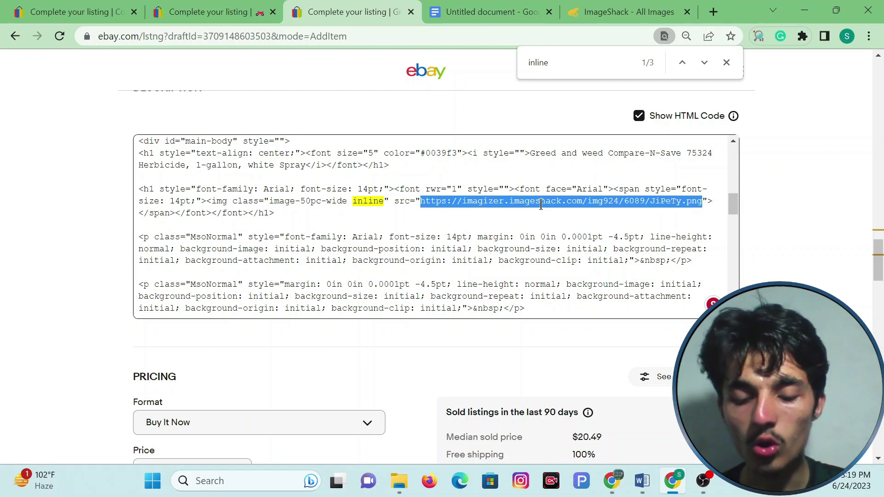
pyautogui.press('BackSpace')
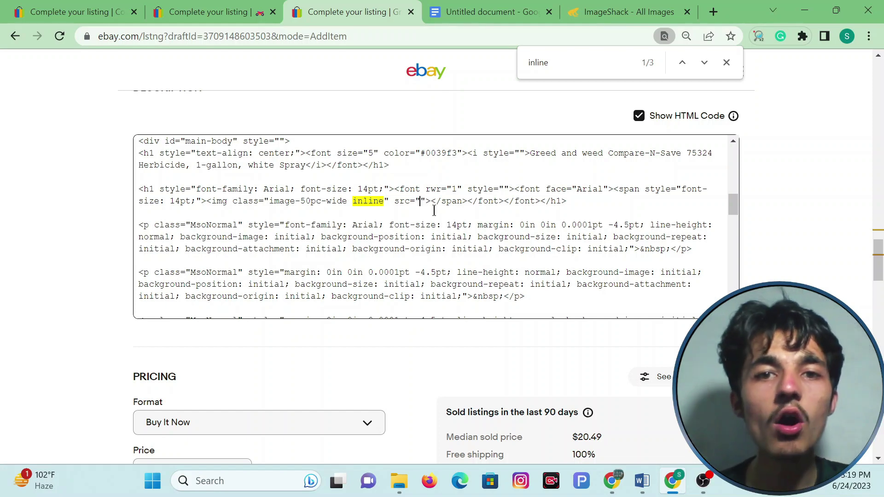
# Step: Copy the bottle photo's direct link from ImageShack again and paste it between the quotes of the empty src attribute
pyautogui.hotkey('ctrl', '5')
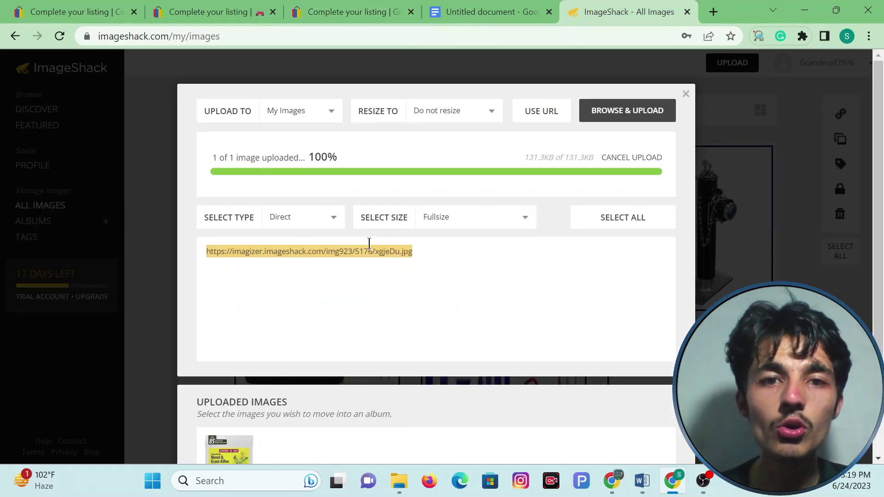
pyautogui.rightClick(371, 246)
pyautogui.click(404, 156)
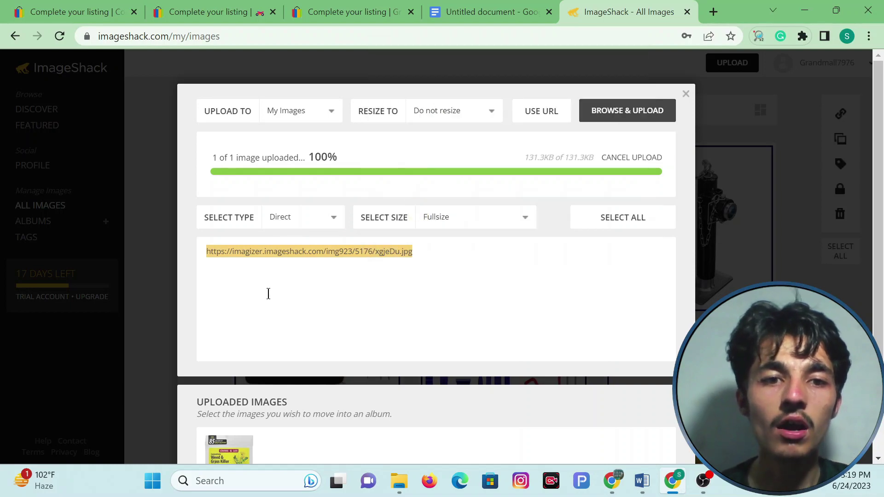
pyautogui.click(228, 10)
pyautogui.click(329, 6)
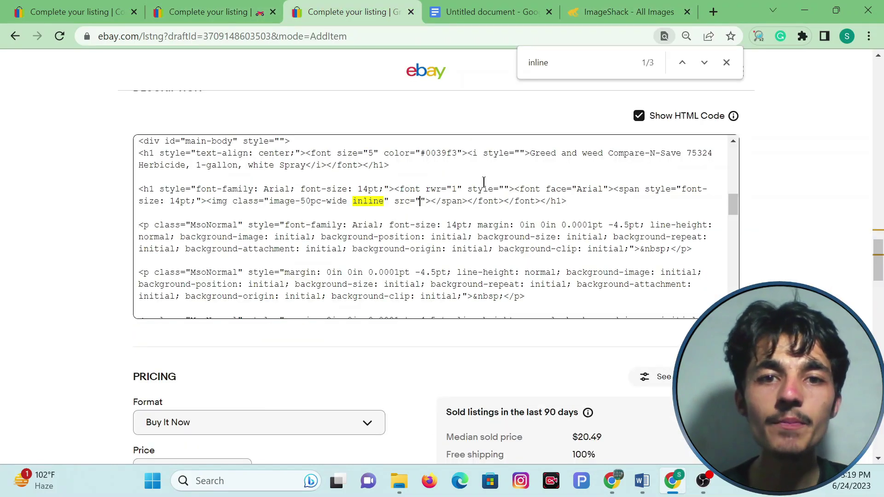
pyautogui.rightClick(420, 199)
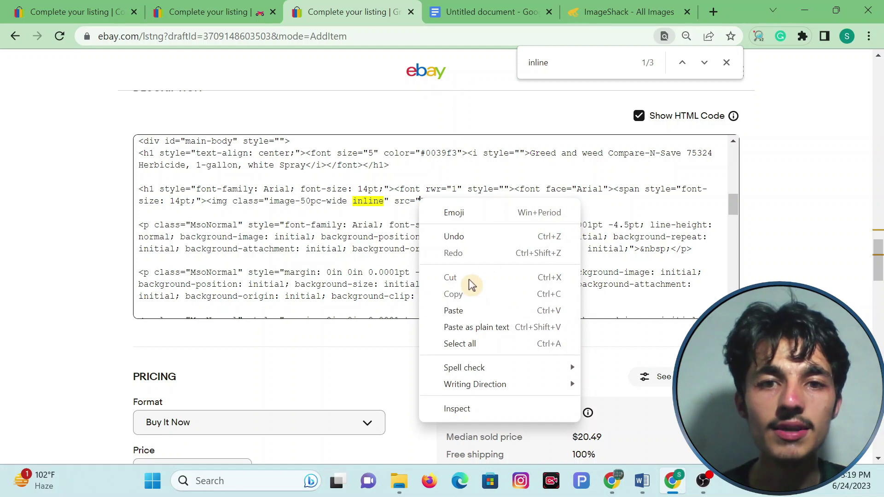
pyautogui.click(454, 311)
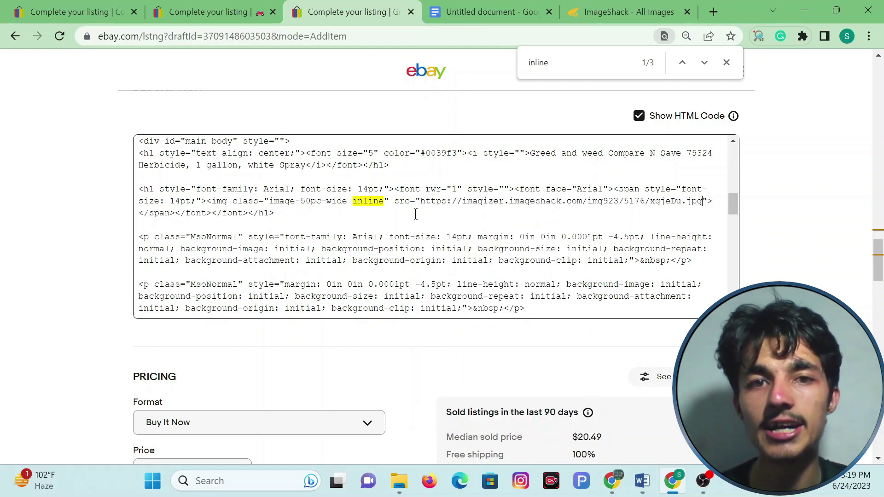
# Step: Switch the description from HTML code back to the visual view and check the replaced product image
pyautogui.click(639, 116)
pyautogui.scroll(-5, 466, 189)
pyautogui.scroll(2, 470, 190)
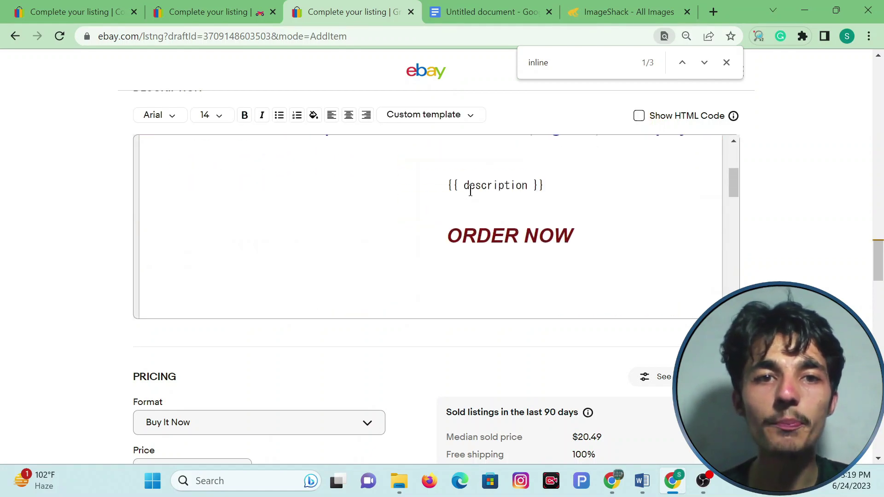
pyautogui.scroll(3, 470, 190)
pyautogui.scroll(-5, 460, 193)
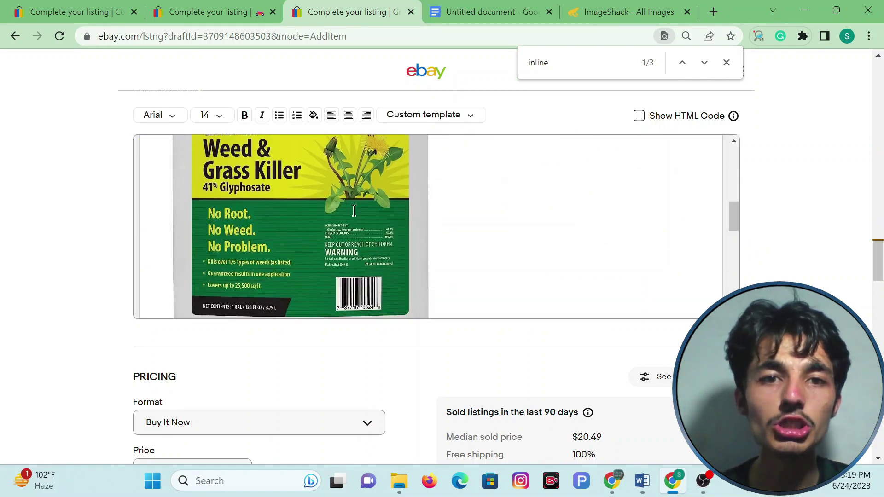
pyautogui.scroll(2, 355, 211)
pyautogui.scroll(-2, 455, 214)
pyautogui.scroll(3, 485, 228)
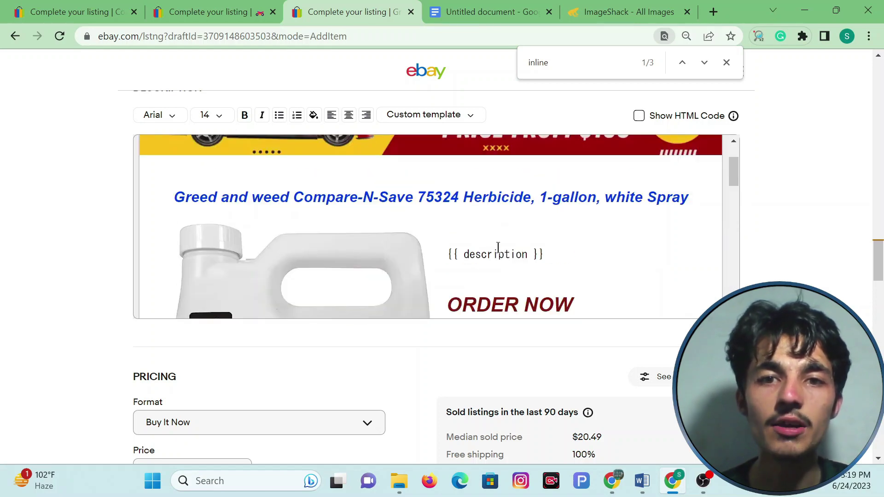
pyautogui.moveTo(557, 255); pyautogui.dragTo(452, 244)
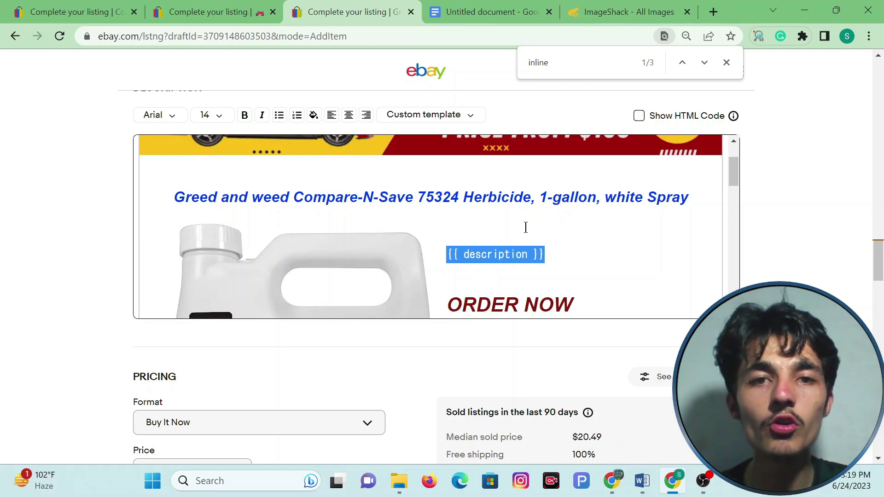
pyautogui.hotkey('alt', 'Tab')
pyautogui.click(92, 12)
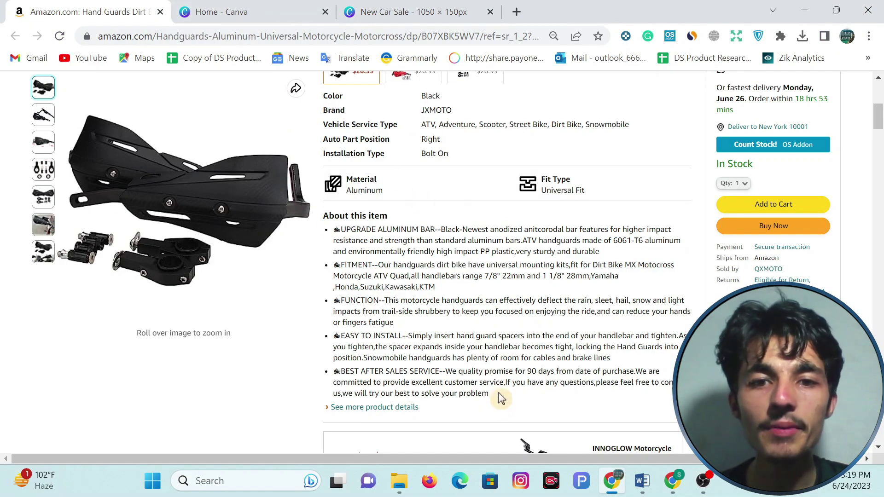
pyautogui.moveTo(499, 394); pyautogui.dragTo(367, 236)
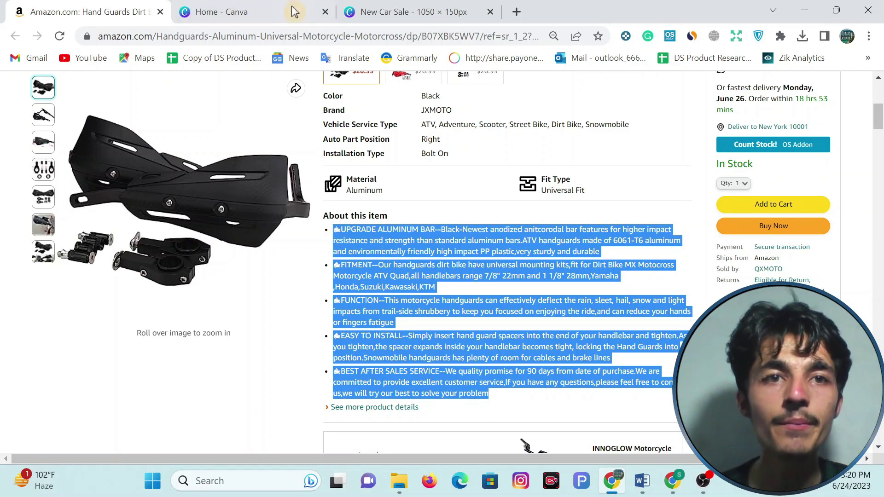
pyautogui.hotkey('alt', 'Tab')
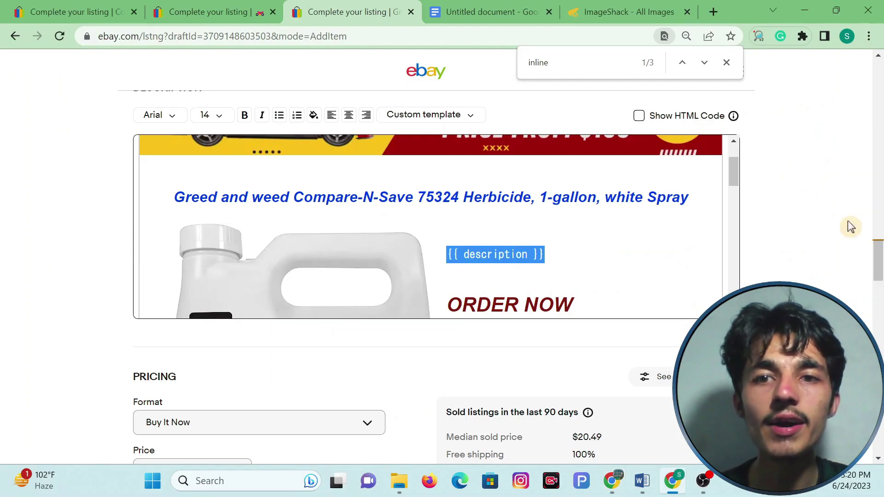
# Step: Copy the full item title from the eBay listing's title field
pyautogui.scroll(20, 651, 235)
pyautogui.scroll(-5, 477, 302)
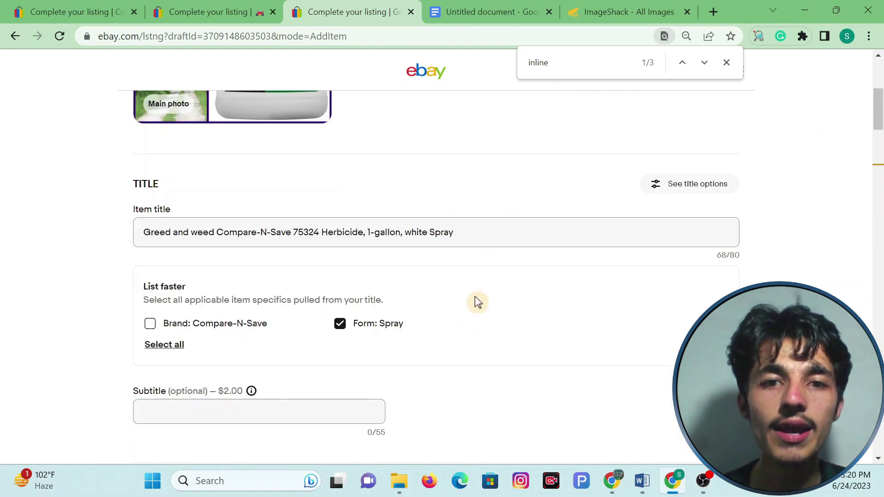
pyautogui.tripleClick(482, 238)
pyautogui.hotkey('ctrl', 'c')
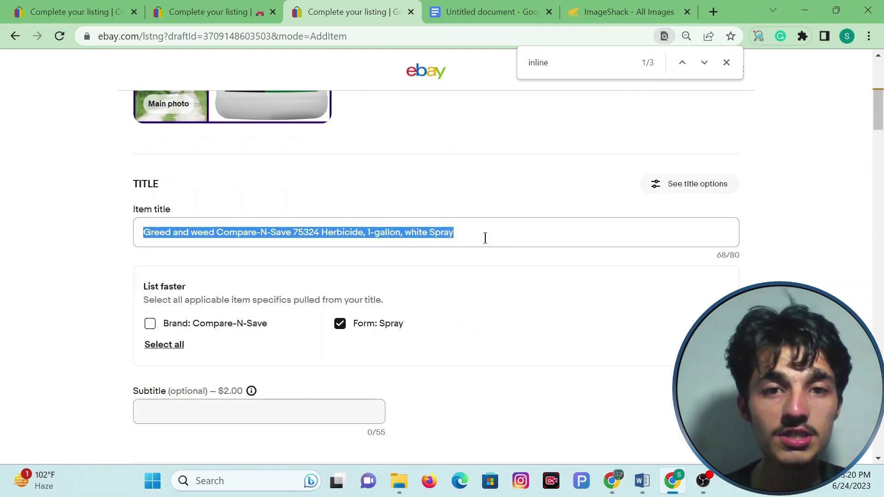
pyautogui.click(501, 315)
# Step: Switch to the Amazon browser window, open Amazon's home page in a new tab and search for the copied item title
pyautogui.hotkey('alt', 'Tab')
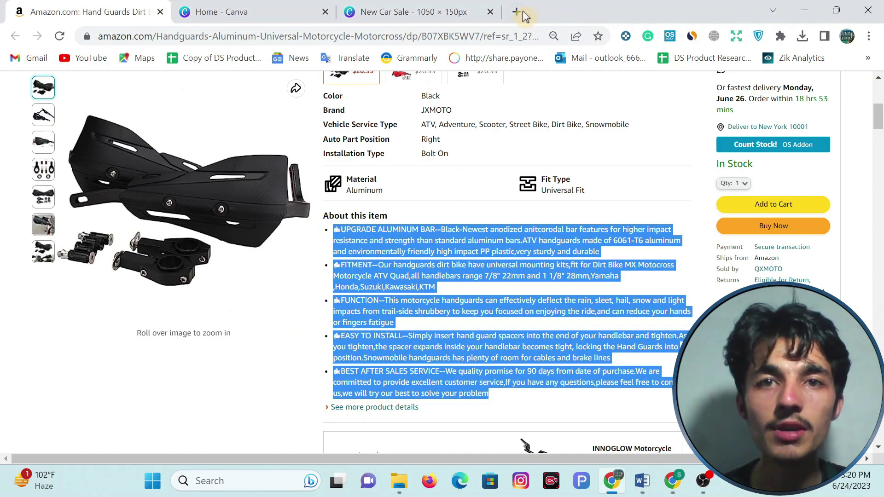
pyautogui.click(517, 13)
pyautogui.write('a')
pyautogui.press('Return')
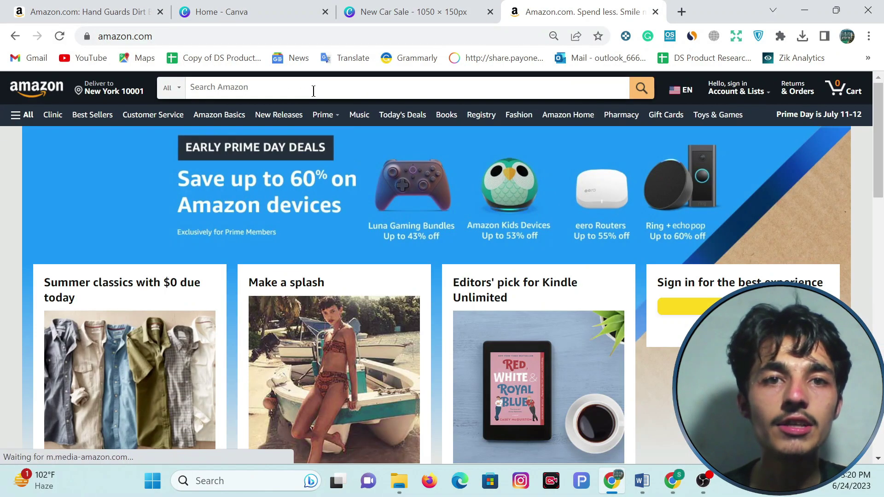
pyautogui.rightClick(313, 89)
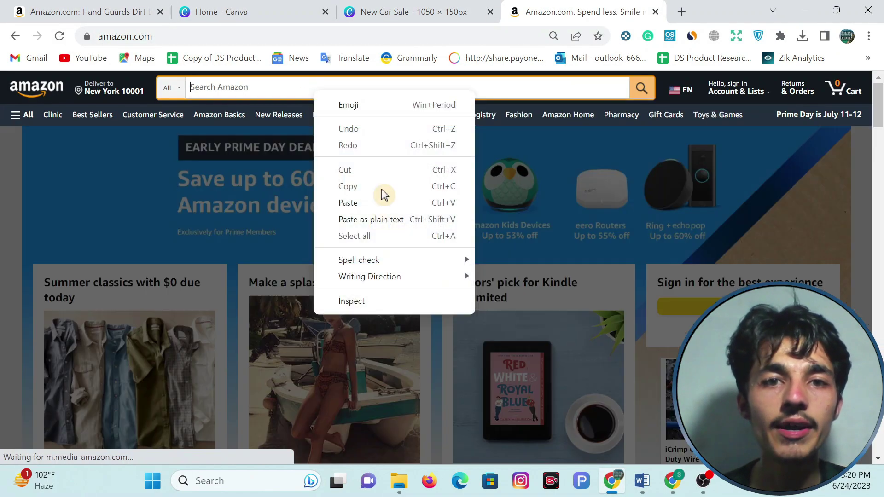
pyautogui.click(348, 203)
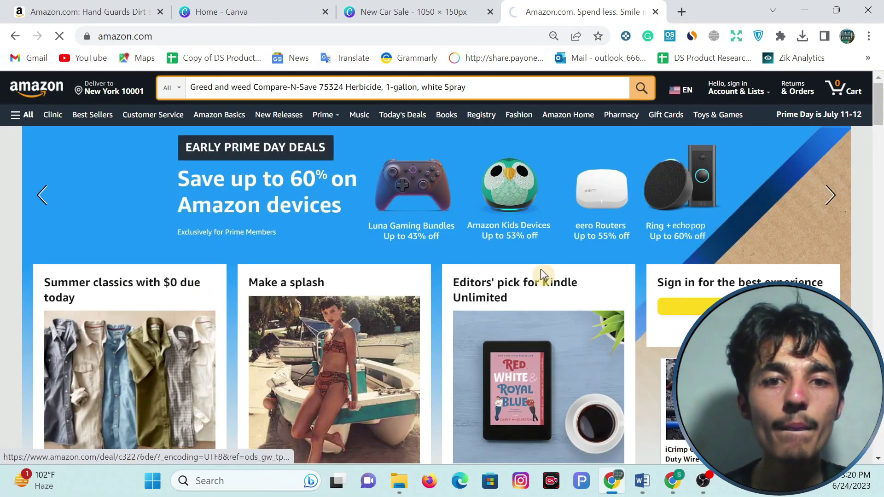
pyautogui.press('Return')
pyautogui.scroll(-5, 530, 276)
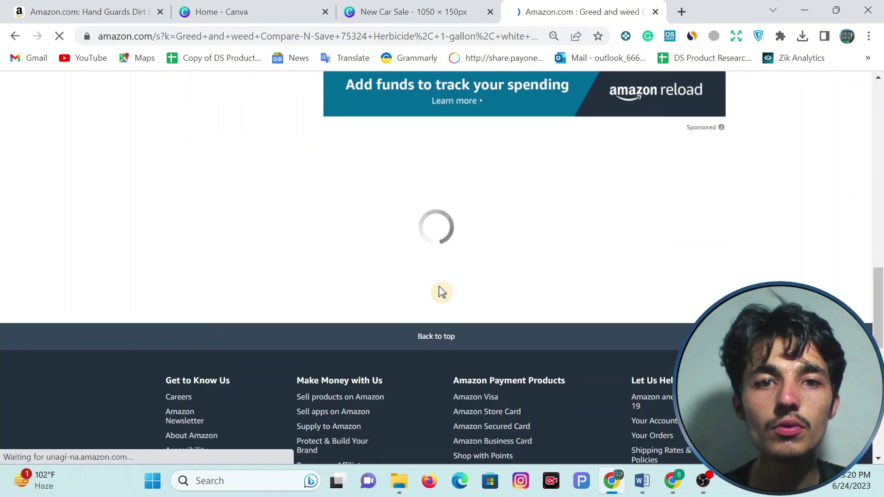
pyautogui.scroll(5, 488, 306)
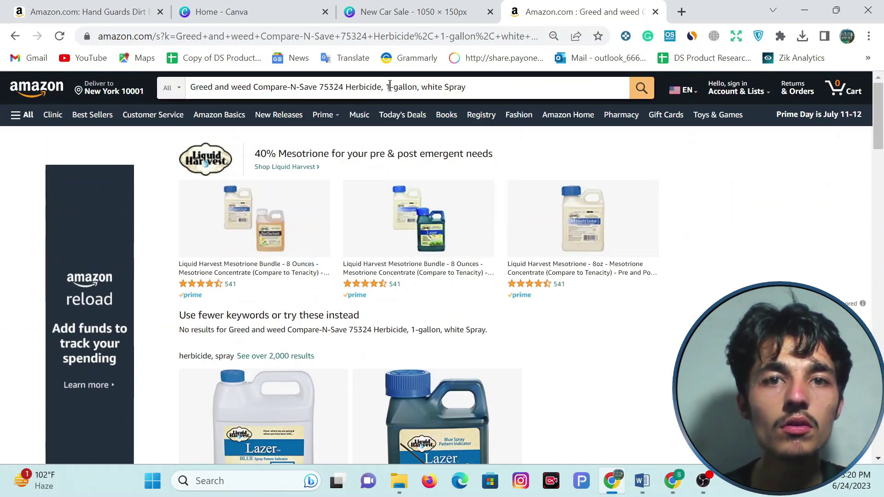
# Step: Shorten the Amazon search to "Greed and weed Compare-N-Save 75324 Herbicide," and open the 1-gallon Compare-N-Save 75324 Herbicide product page
pyautogui.moveTo(386, 87); pyautogui.dragTo(608, 87)
pyautogui.press('BackSpace')
pyautogui.press('Return')
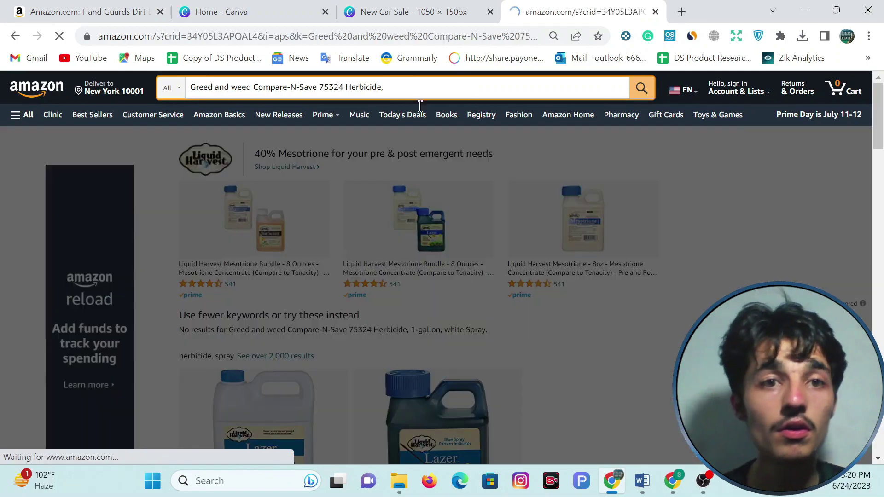
pyautogui.scroll(-5, 419, 145)
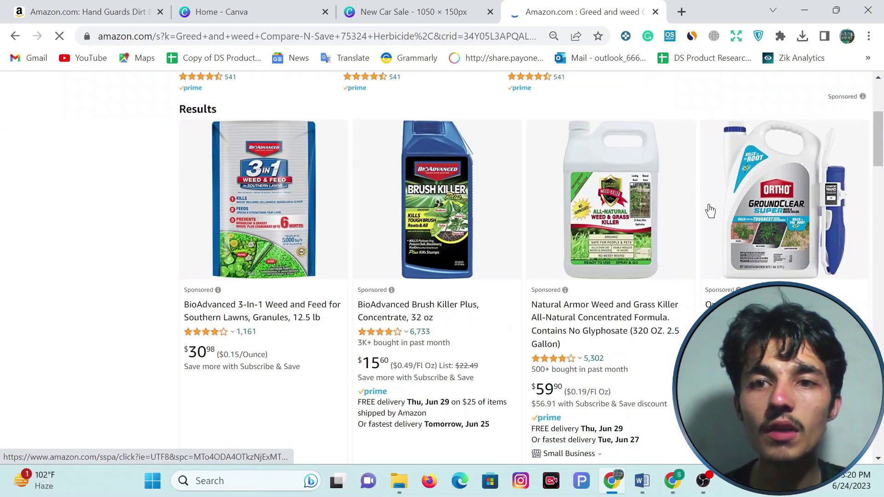
pyautogui.scroll(-12, 251, 239)
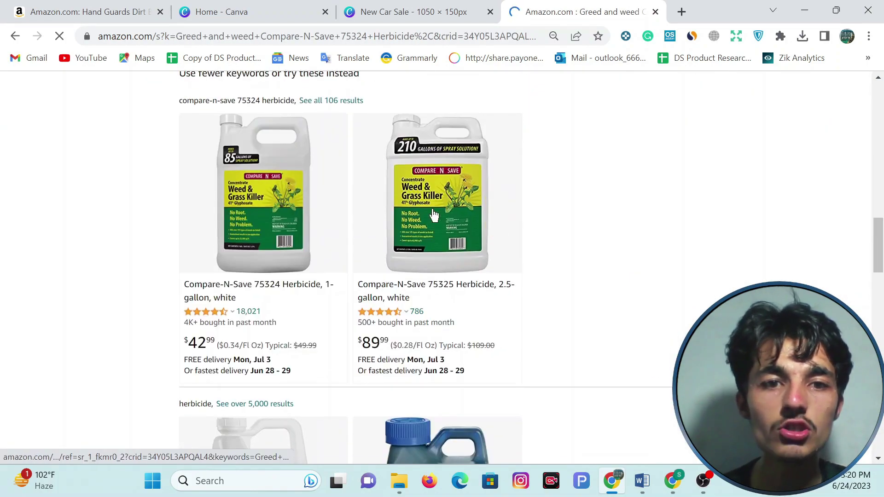
pyautogui.click(313, 166)
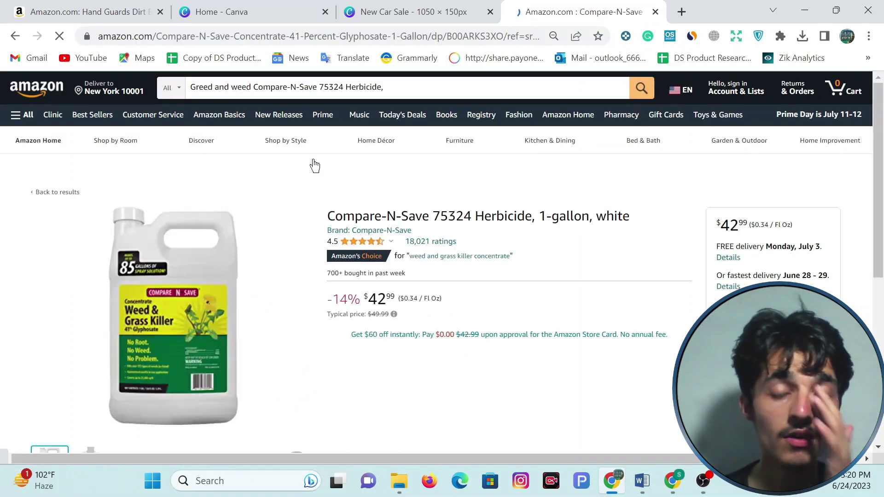
# Step: Copy all five "About this item" bullet points from the herbicide's Amazon page
pyautogui.scroll(-6, 533, 286)
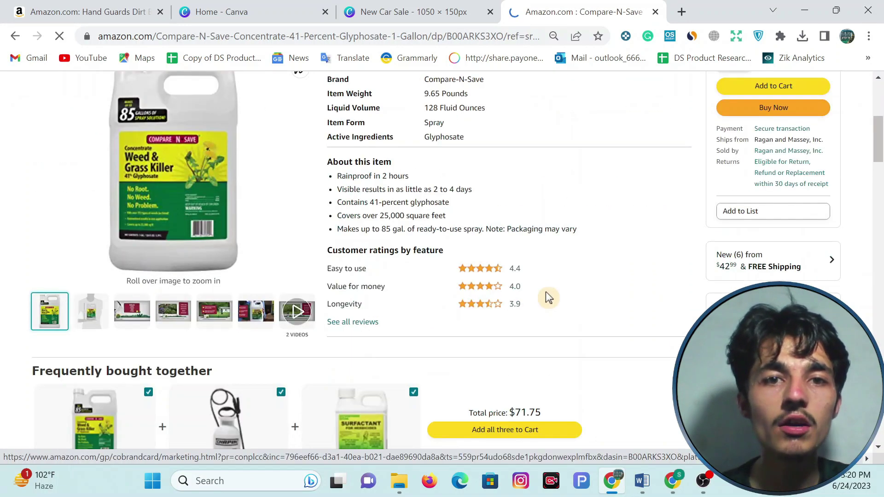
pyautogui.scroll(-2, 335, 179)
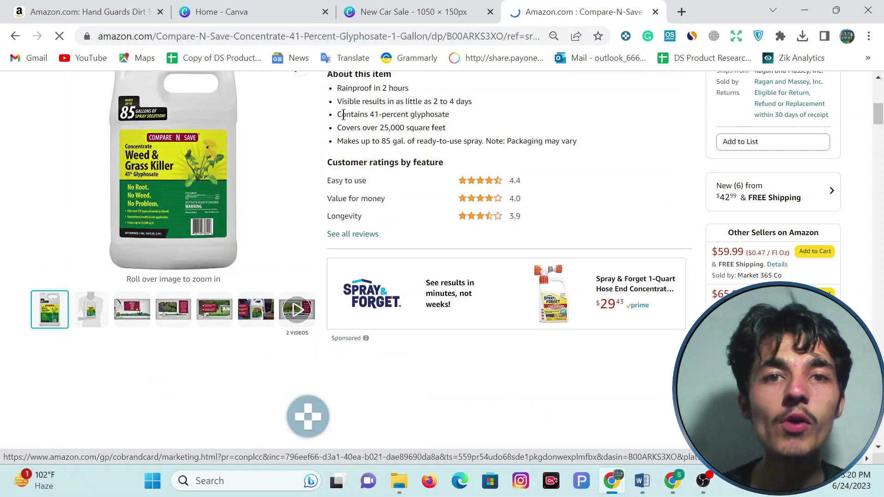
pyautogui.moveTo(582, 143); pyautogui.dragTo(334, 99)
pyautogui.rightClick(348, 97)
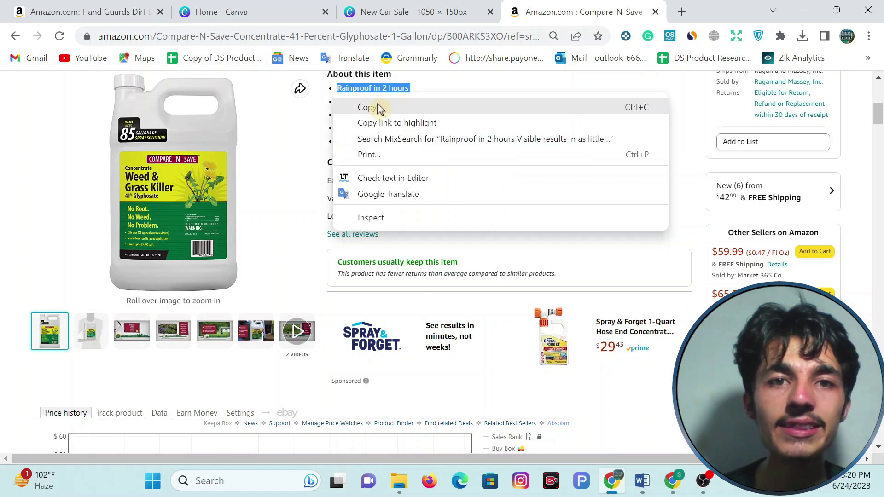
pyautogui.click(368, 107)
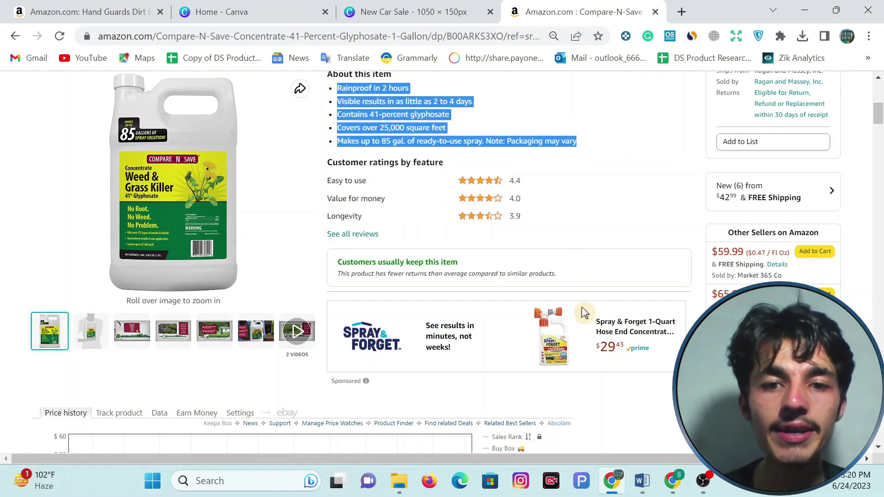
# Step: Return to the eBay listing and replace the {{ description }} placeholder in the description with the copied bullet points
pyautogui.click(672, 480)
pyautogui.scroll(-20, 554, 253)
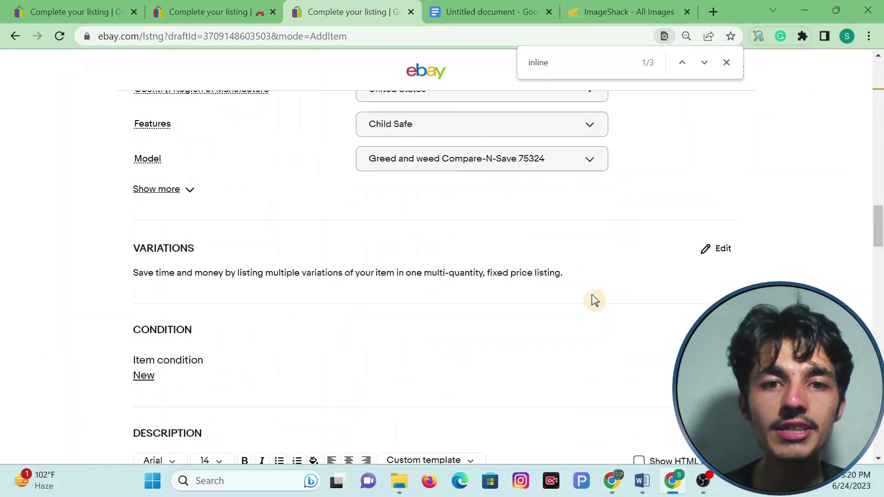
pyautogui.scroll(3, 421, 278)
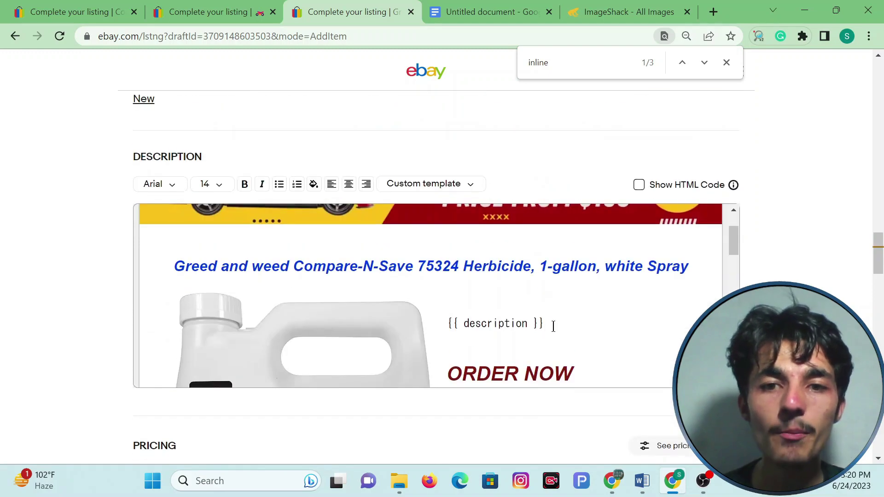
pyautogui.moveTo(551, 324); pyautogui.dragTo(450, 323)
pyautogui.hotkey('ctrl', 'v')
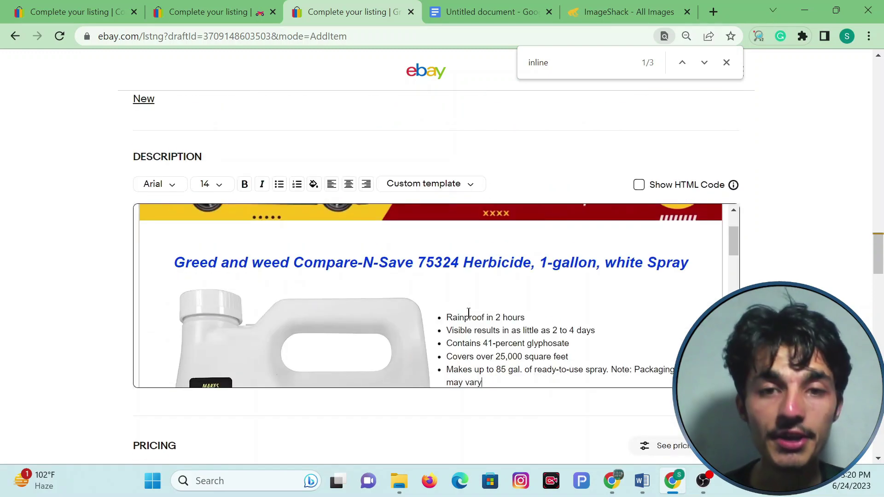
pyautogui.scroll(-3, 491, 310)
pyautogui.scroll(2, 464, 268)
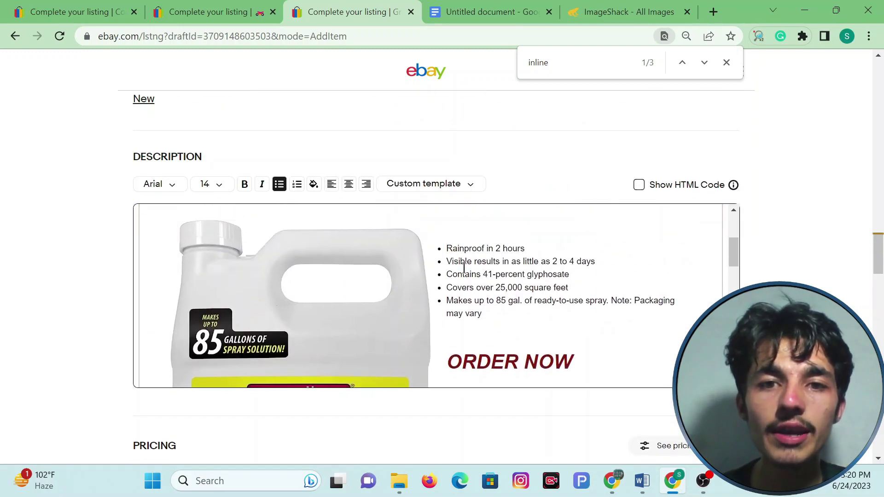
# Step: Insert an empty line after each of the first four feature bullets in the description to space them out
pyautogui.click(545, 251)
pyautogui.press('Return')
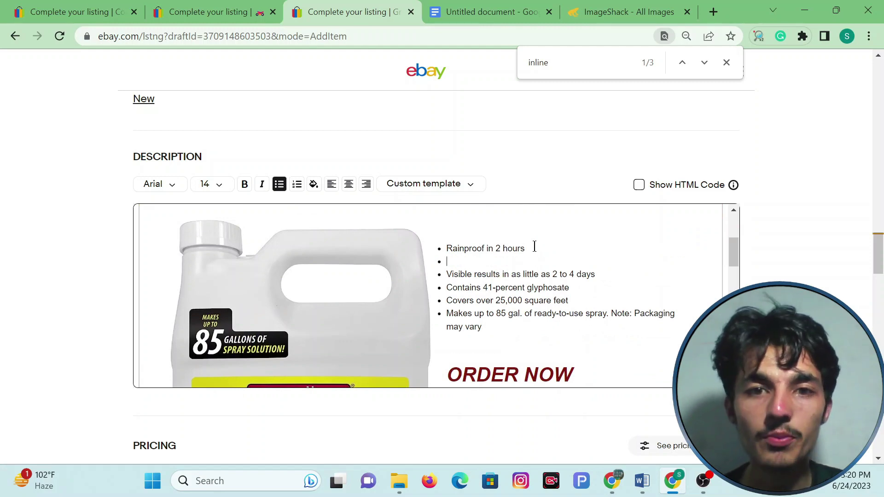
pyautogui.click(609, 274)
pyautogui.press('Return')
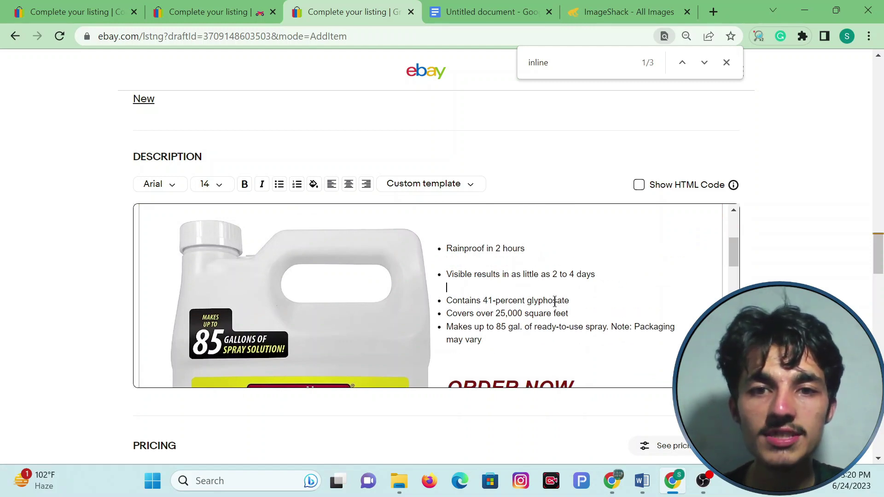
pyautogui.click(575, 300)
pyautogui.press('Return')
pyautogui.click(580, 322)
pyautogui.press('Return')
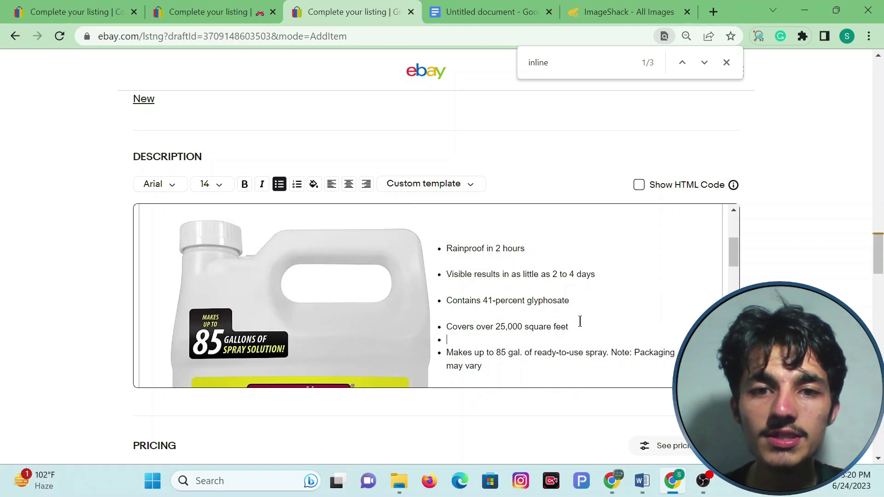
pyautogui.scroll(-1, 536, 318)
pyautogui.scroll(1, 507, 356)
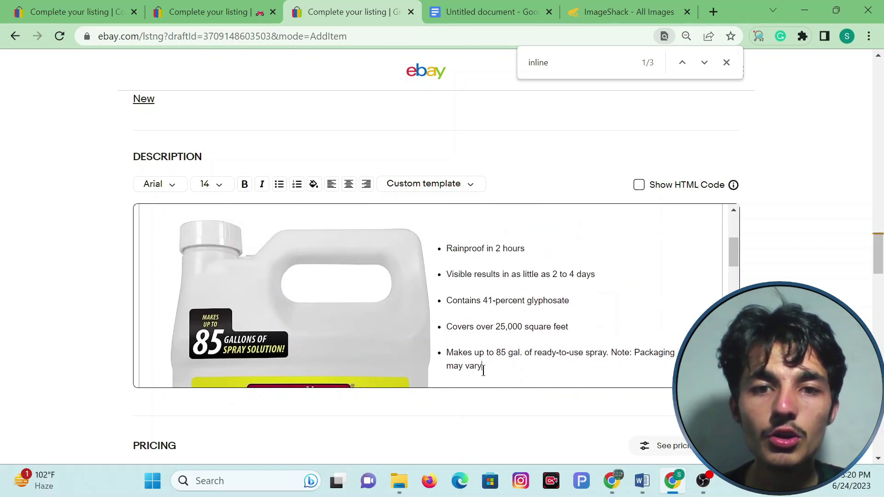
# Step: Italicise all the feature bullets in the description and check the layout down to the ORDER NOW heading
pyautogui.moveTo(483, 367); pyautogui.dragTo(392, 245)
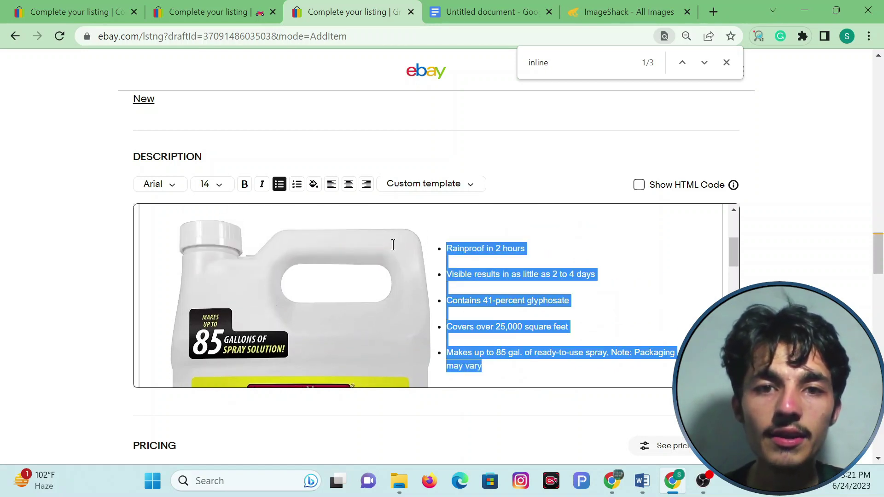
pyautogui.click(262, 184)
pyautogui.click(606, 259)
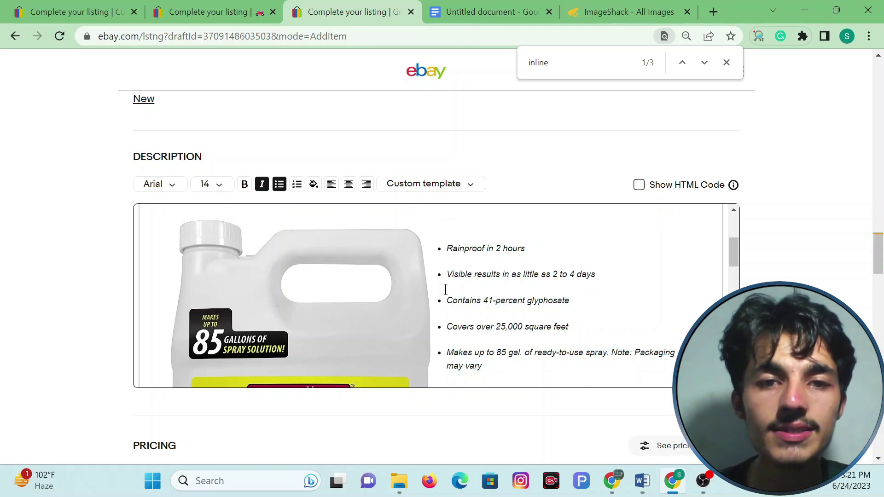
pyautogui.scroll(-3, 481, 310)
pyautogui.scroll(5, 506, 331)
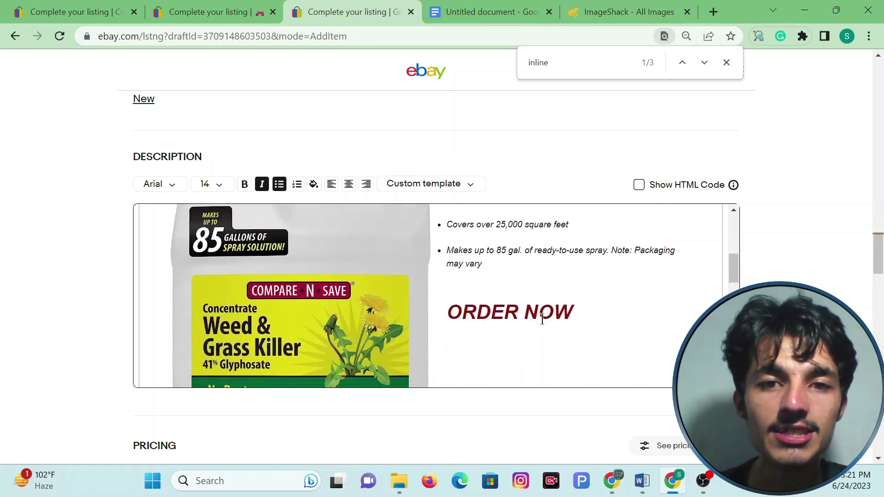
# Step: Switch to the motorcycle handguards' Amazon page and highlight all its "About this item" bullet points
pyautogui.hotkey('alt', 'Tab')
pyautogui.hotkey('ctrl', '1')
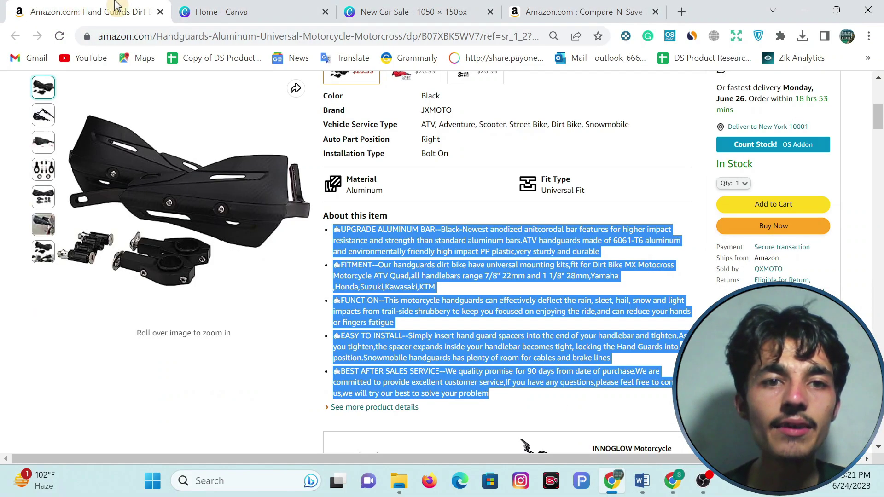
pyautogui.click(378, 252)
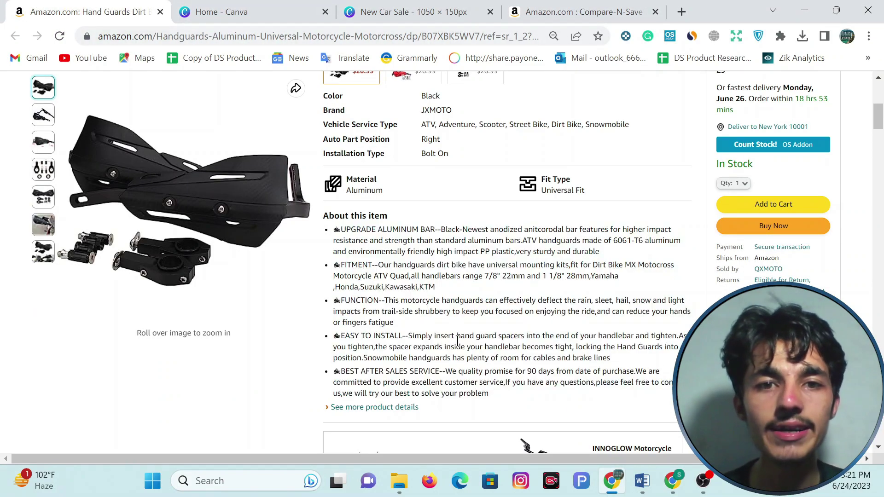
pyautogui.moveTo(500, 394); pyautogui.dragTo(330, 226)
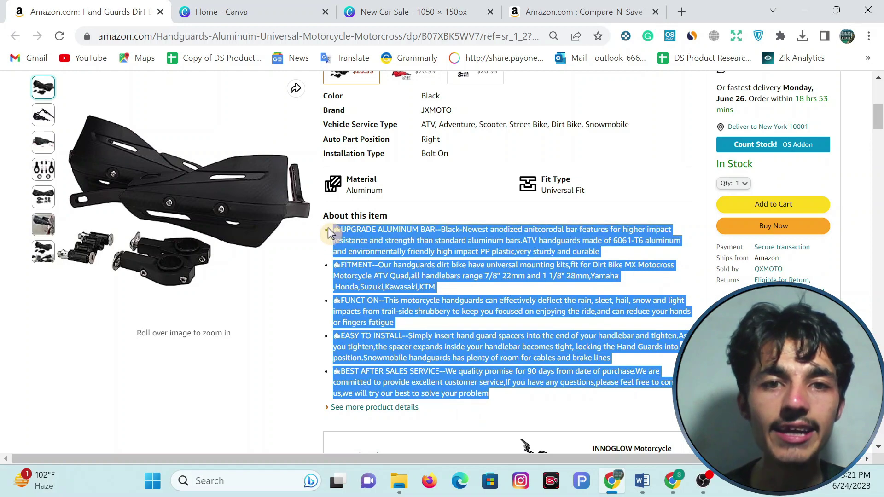
# Step: Copy all the handguards' "About this item" bullet points and paste them into the Word document below the "Suitable for All Phones" line
pyautogui.click(387, 234)
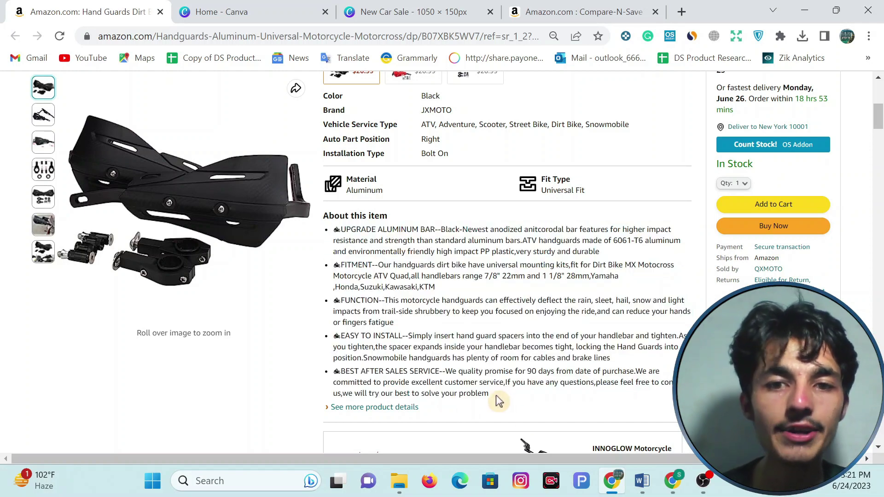
pyautogui.moveTo(495, 394); pyautogui.dragTo(335, 234)
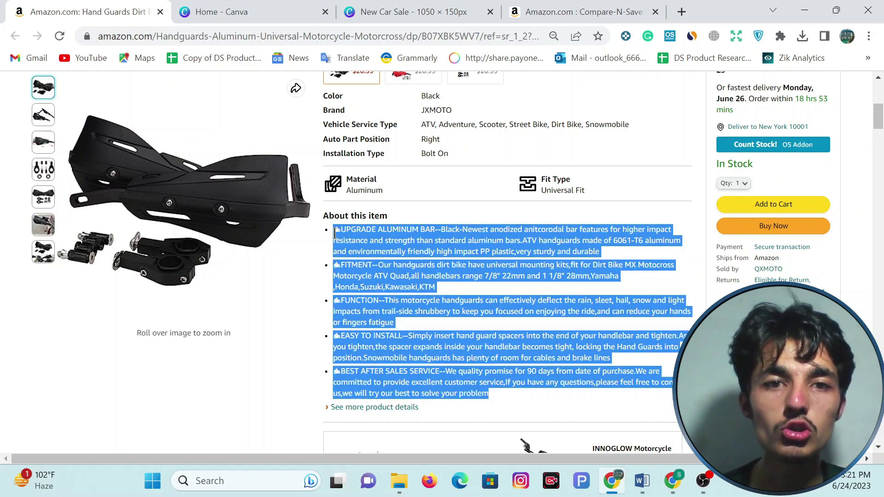
pyautogui.rightClick(384, 241)
pyautogui.click(401, 253)
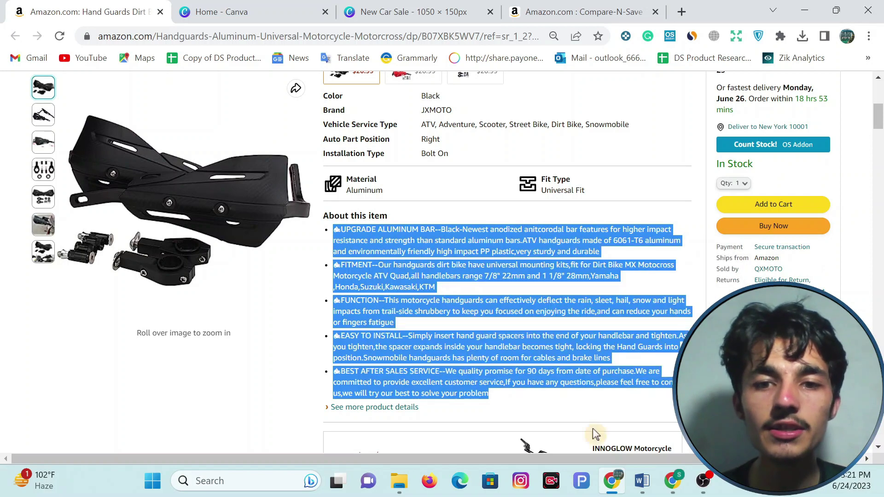
pyautogui.click(642, 481)
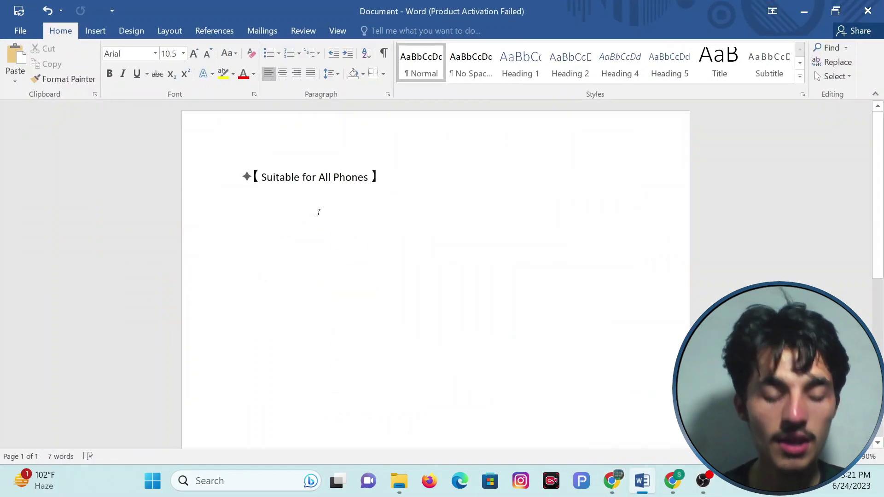
pyautogui.rightClick(316, 212)
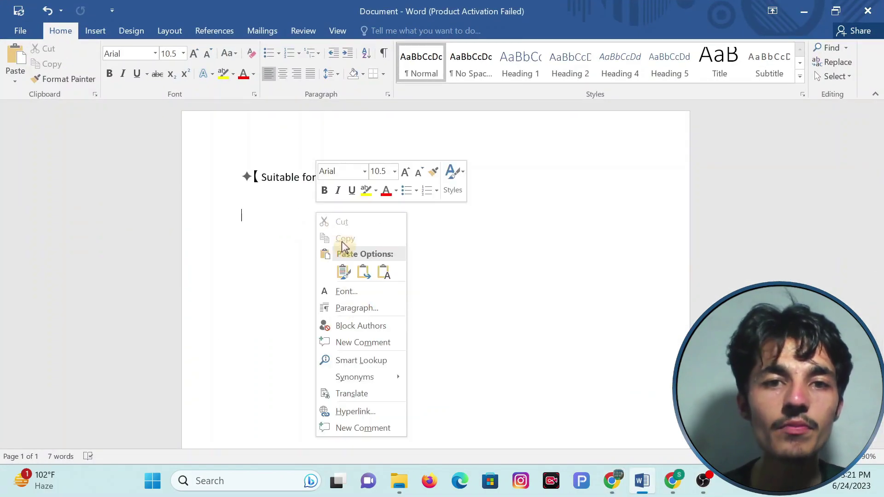
pyautogui.press('Escape')
pyautogui.hotkey('ctrl', 'v')
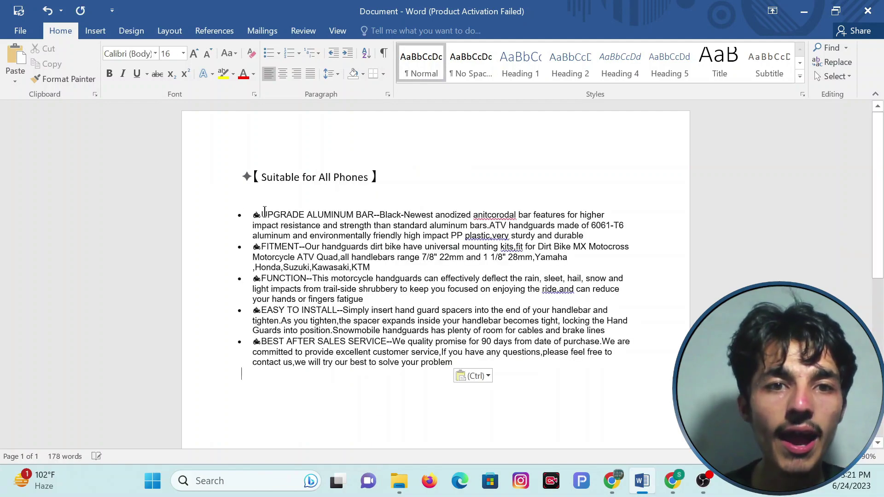
# Step: Delete the motorcycle emoji at the start of each of the five pasted bullet points
pyautogui.click(262, 216)
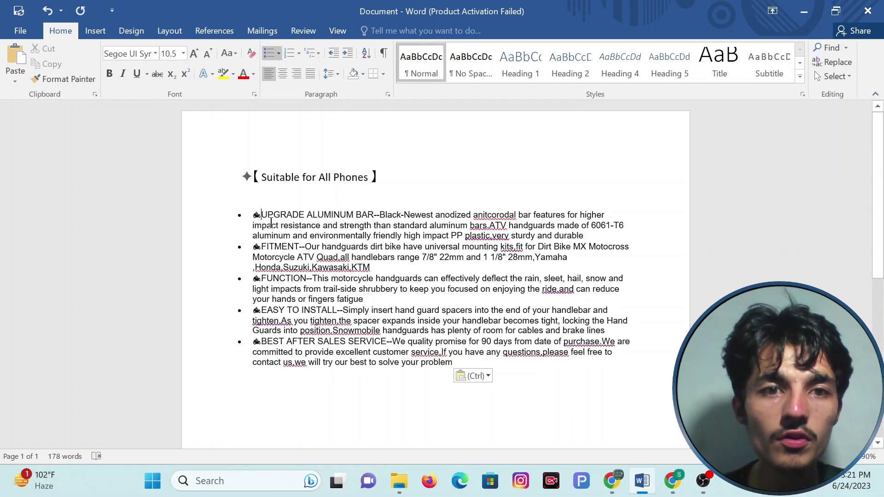
pyautogui.press('BackSpace')
pyautogui.click(263, 245)
pyautogui.press('BackSpace')
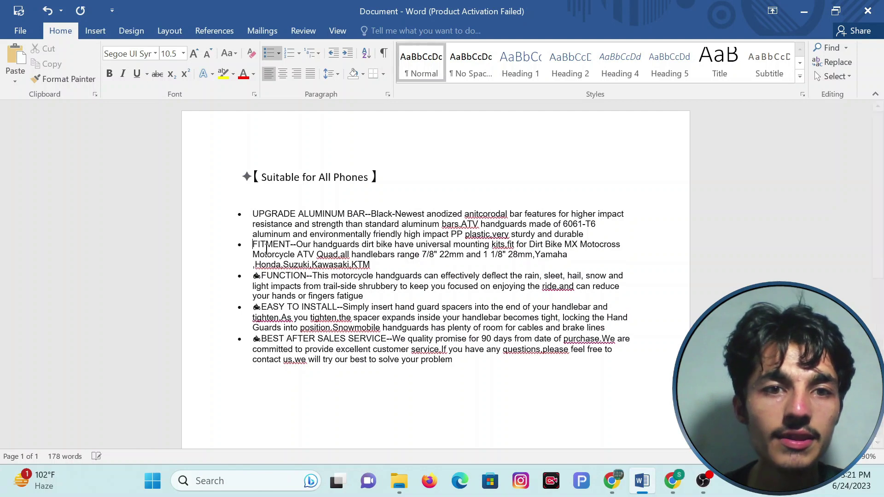
pyautogui.click(261, 276)
pyautogui.press('BackSpace')
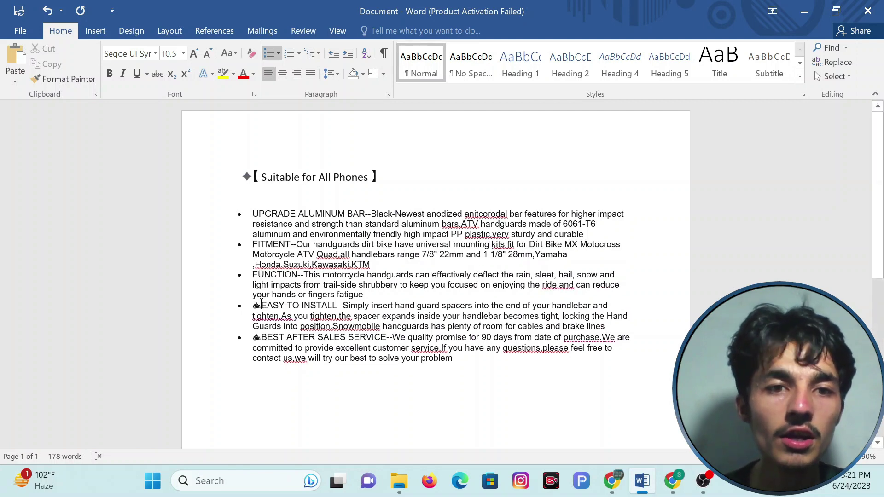
pyautogui.click(261, 305)
pyautogui.press('BackSpace')
pyautogui.click(261, 337)
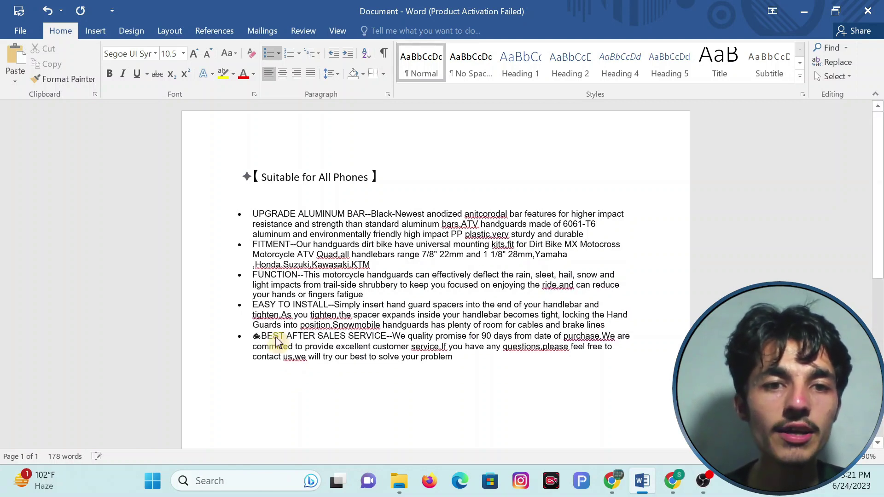
pyautogui.press('BackSpace')
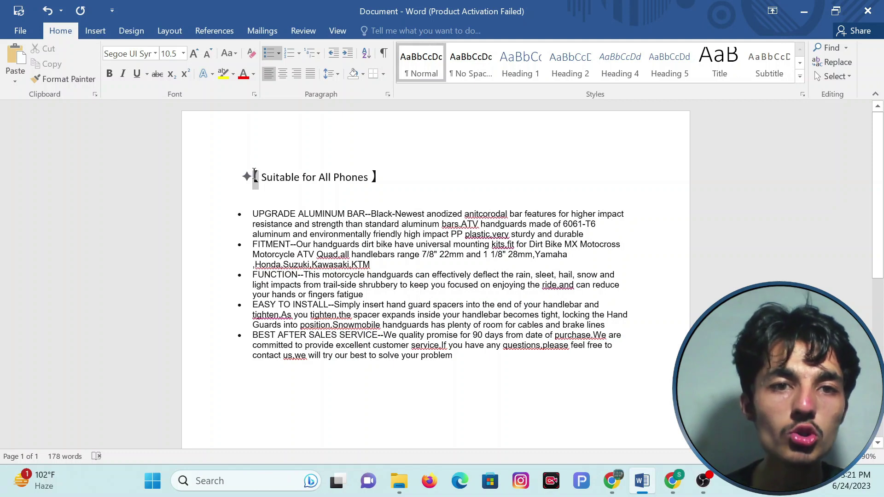
# Step: Copy the opening bracket 【 from the "Suitable for All Phones" line and insert it before the capitalised heading of all five bullets
pyautogui.moveTo(257, 176)
pyautogui.mouseDown()
pyautogui.moveTo(265, 177)
pyautogui.moveTo(253, 177)
pyautogui.mouseUp()
pyautogui.hotkey('ctrl', 'c')
pyautogui.click(245, 216)
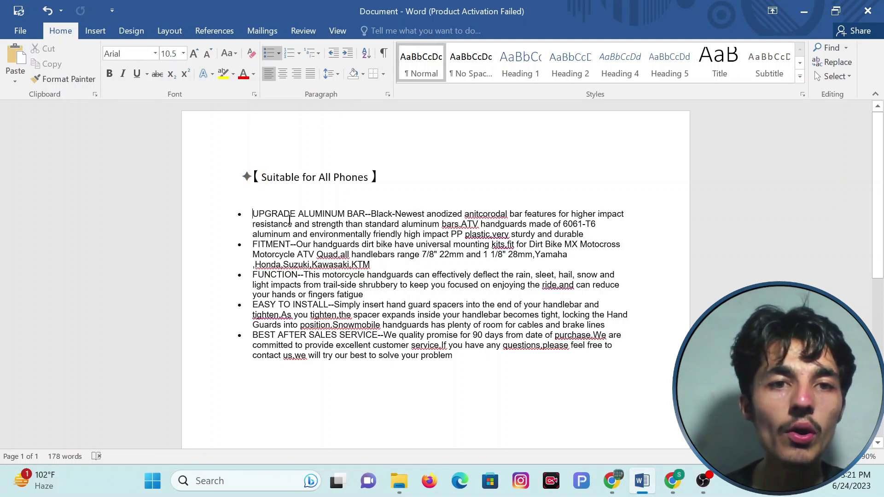
pyautogui.hotkey('ctrl', 'v')
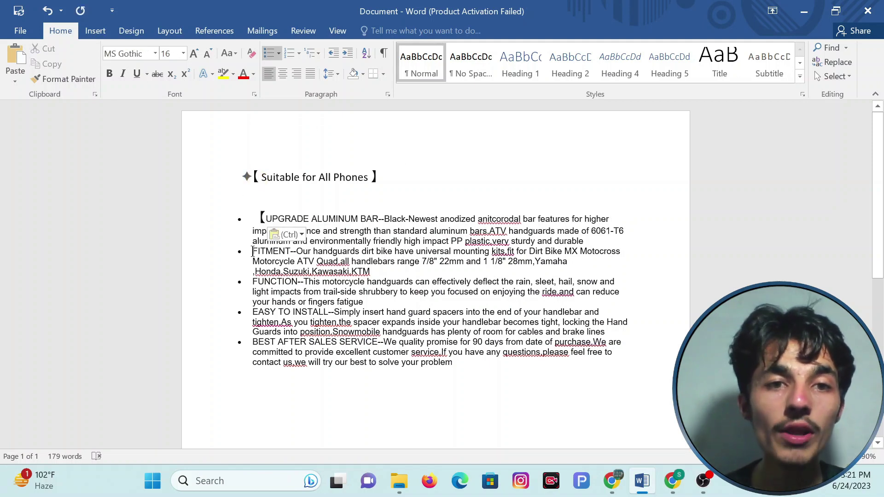
pyautogui.click(253, 251)
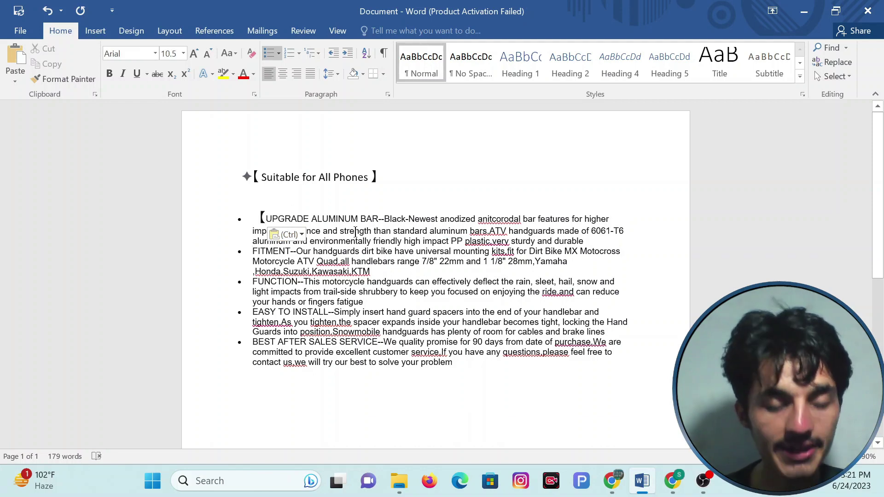
pyautogui.hotkey('ctrl', 'v')
pyautogui.click(251, 288)
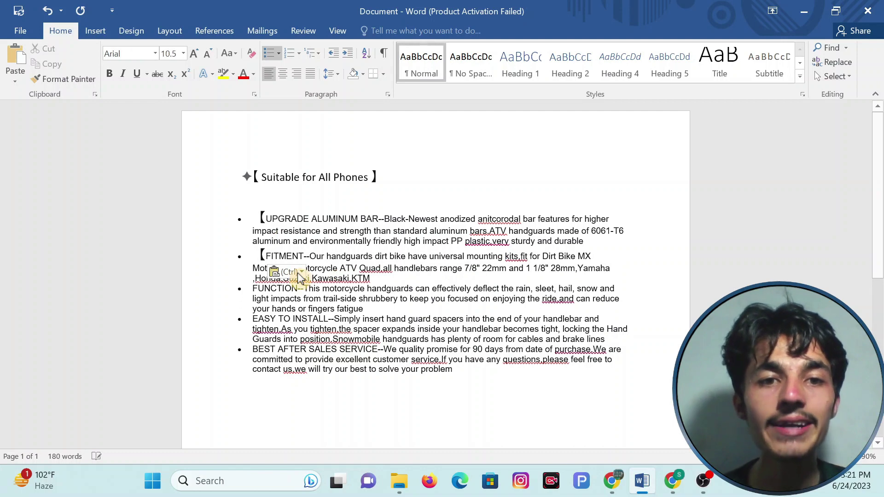
pyautogui.hotkey('ctrl', 'v')
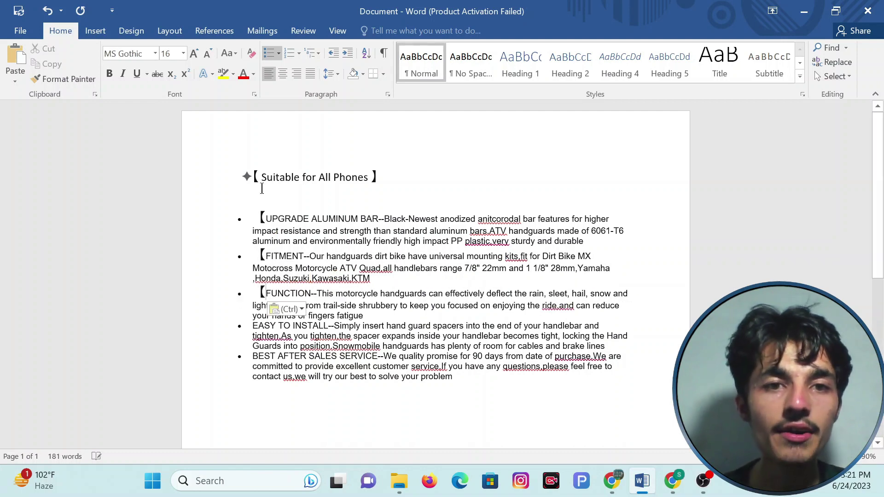
pyautogui.click(252, 327)
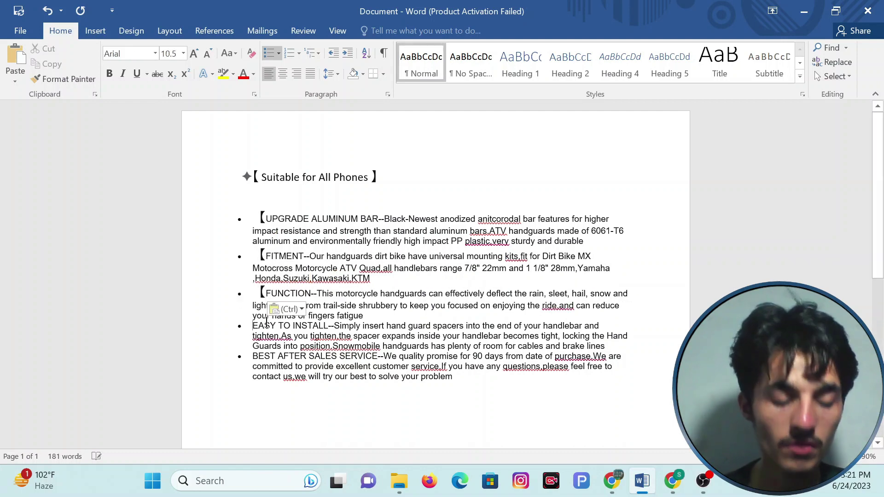
pyautogui.write('【')
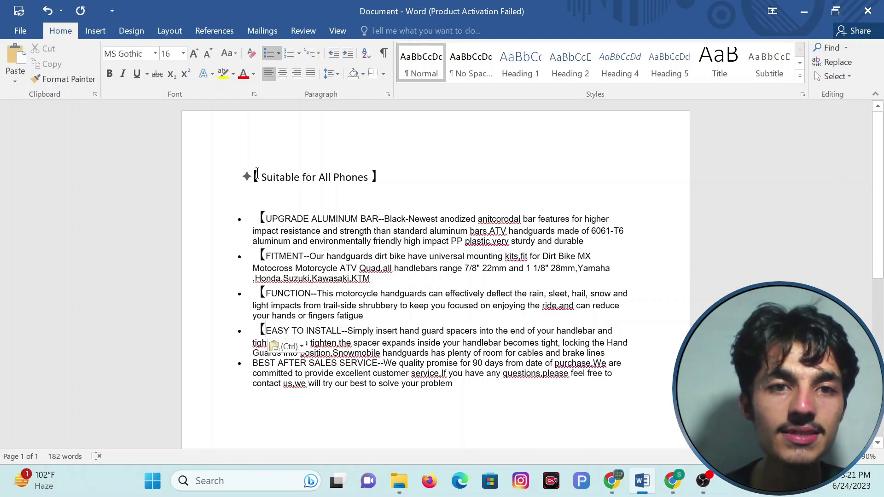
pyautogui.click(255, 172)
pyautogui.click(249, 362)
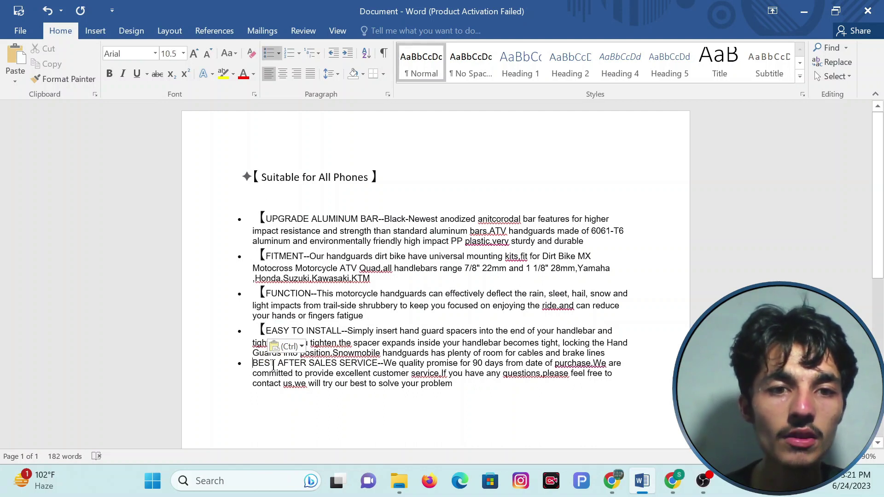
pyautogui.write('【')
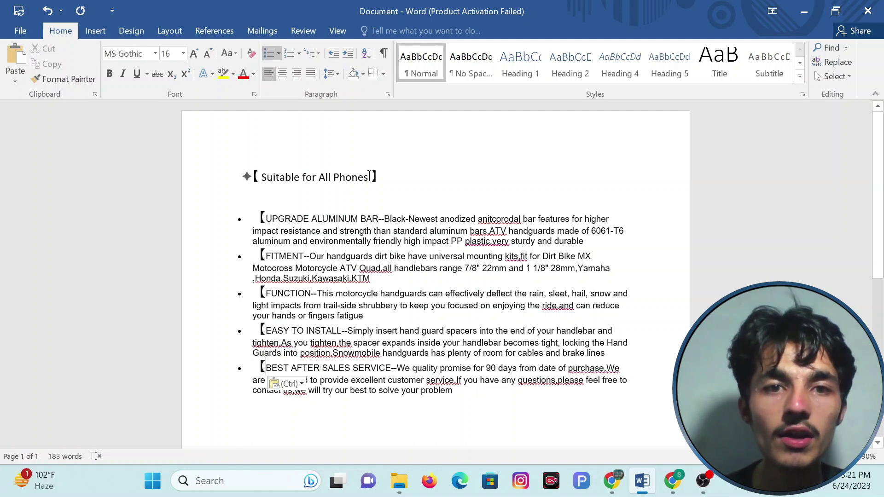
# Step: Copy the closing bracket 】 from the "Suitable for All Phones" line and insert it after the capitalised heading of all five bullets
pyautogui.doubleClick(370, 176)
pyautogui.click(378, 178)
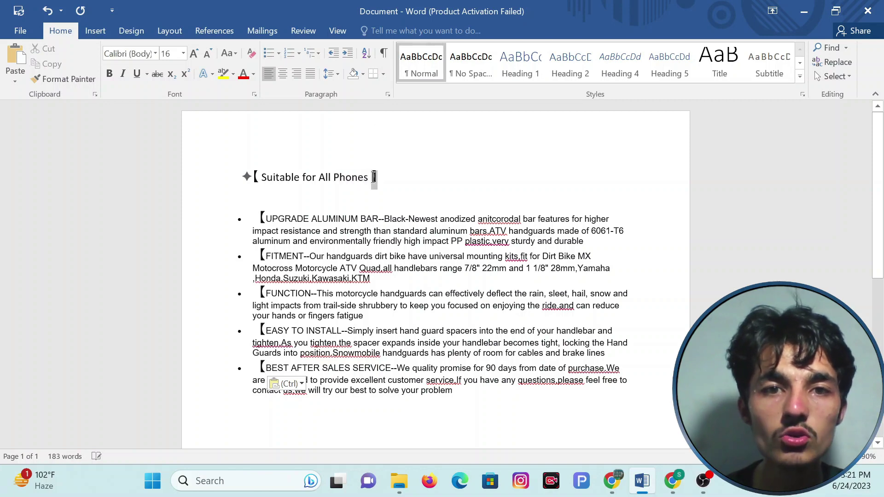
pyautogui.rightClick(374, 177)
pyautogui.click(397, 201)
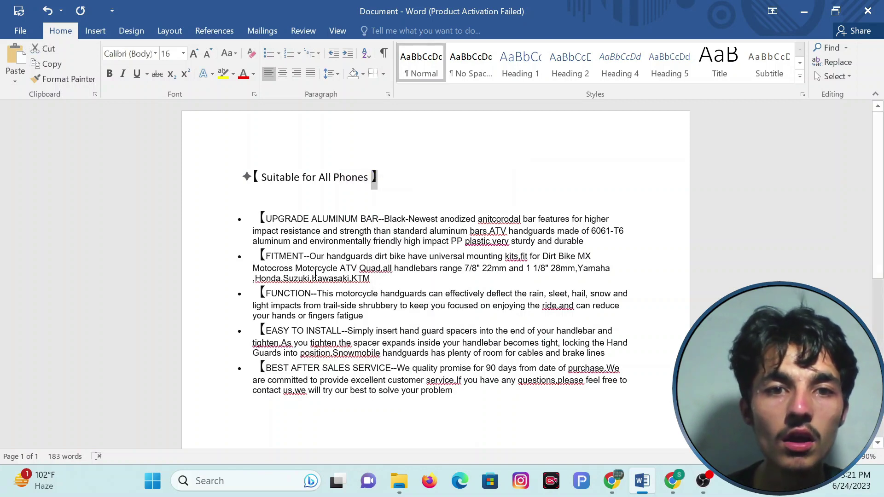
pyautogui.rightClick(380, 221)
pyautogui.click(400, 247)
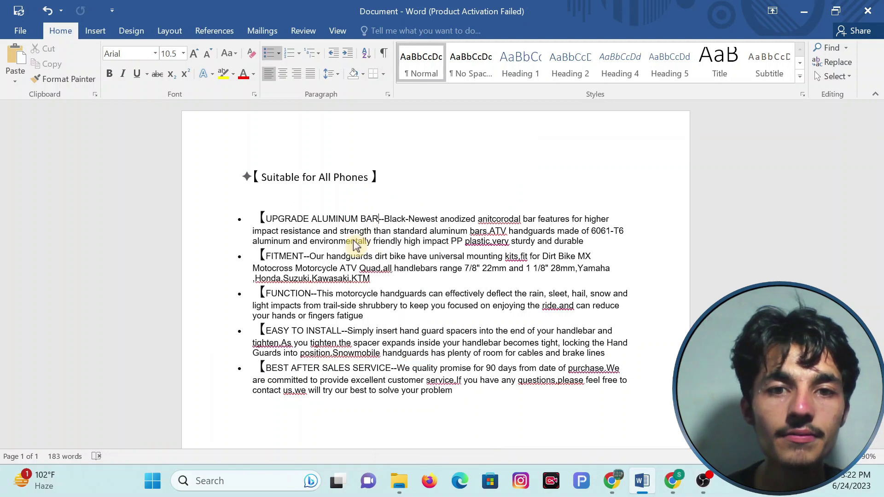
pyautogui.hotkey('ctrl', 'v')
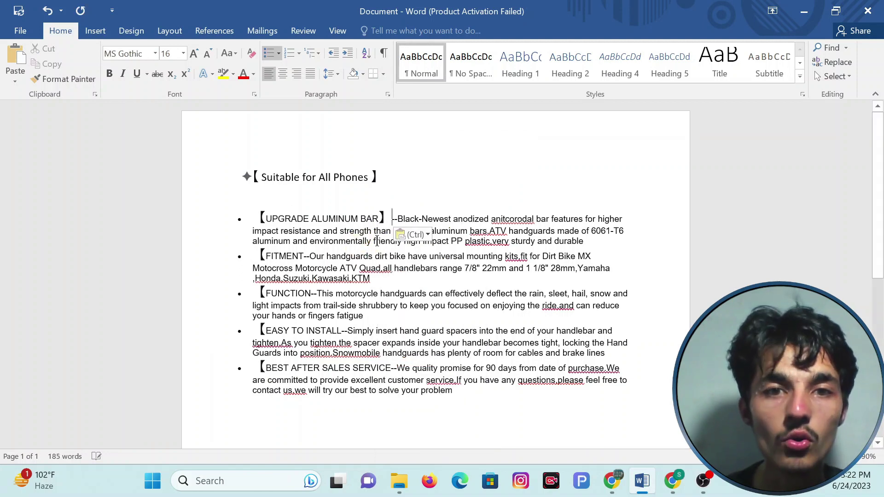
pyautogui.click(304, 256)
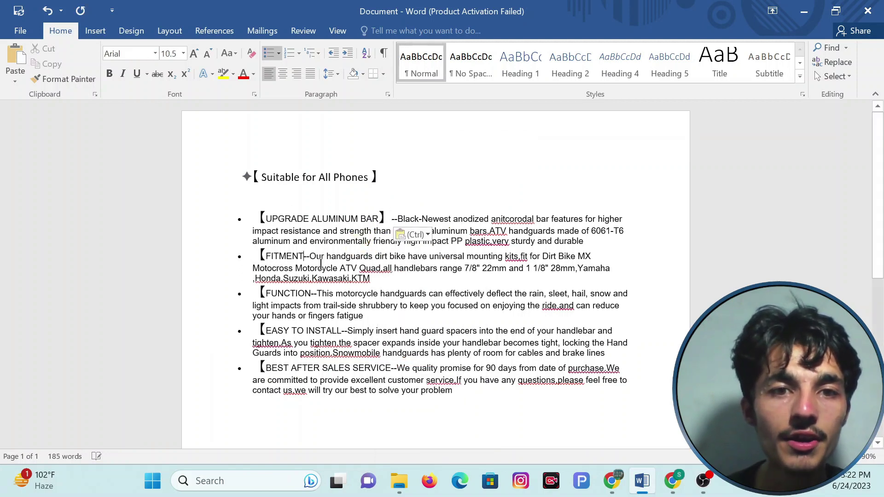
pyautogui.hotkey('ctrl', 'v')
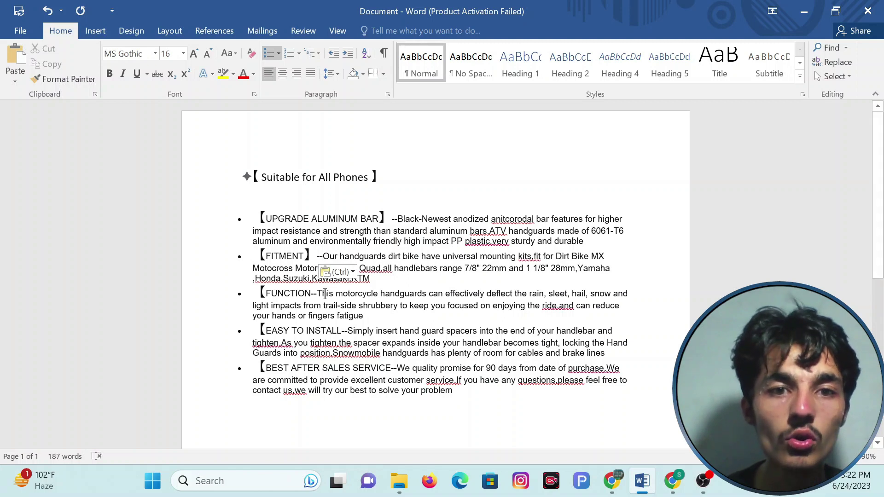
pyautogui.click(311, 293)
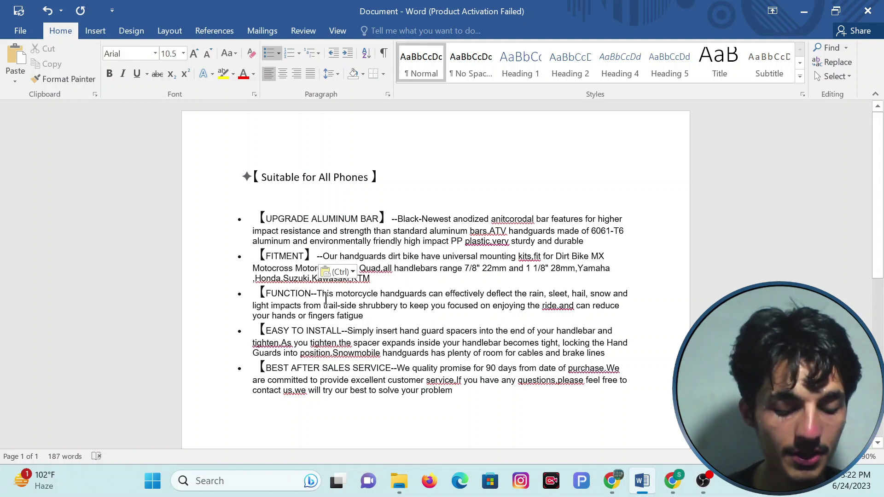
pyautogui.write('】')
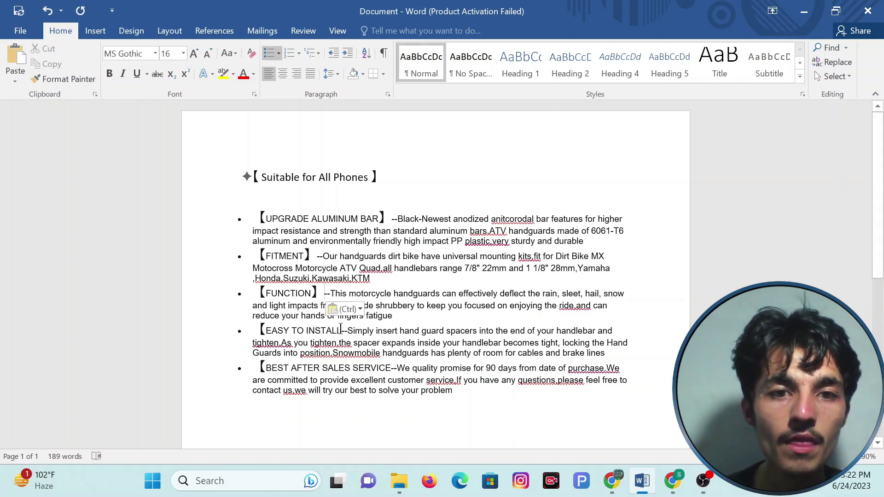
pyautogui.click(341, 330)
pyautogui.write('】')
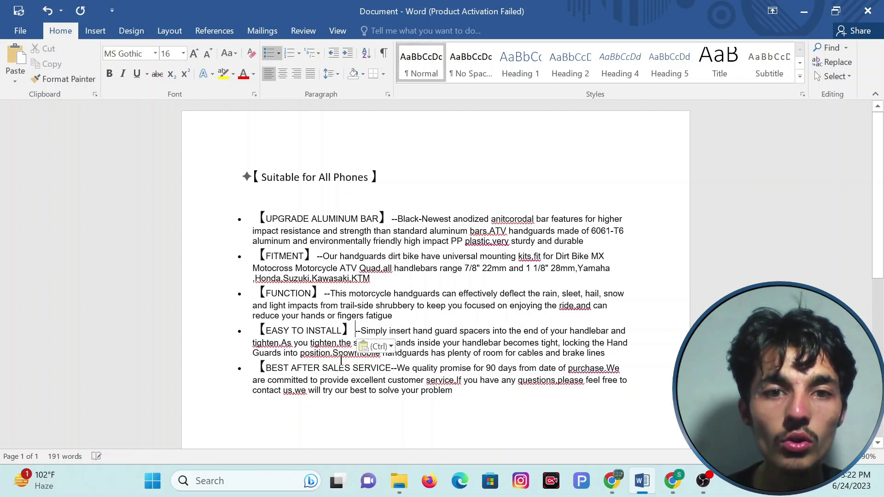
pyautogui.click(390, 368)
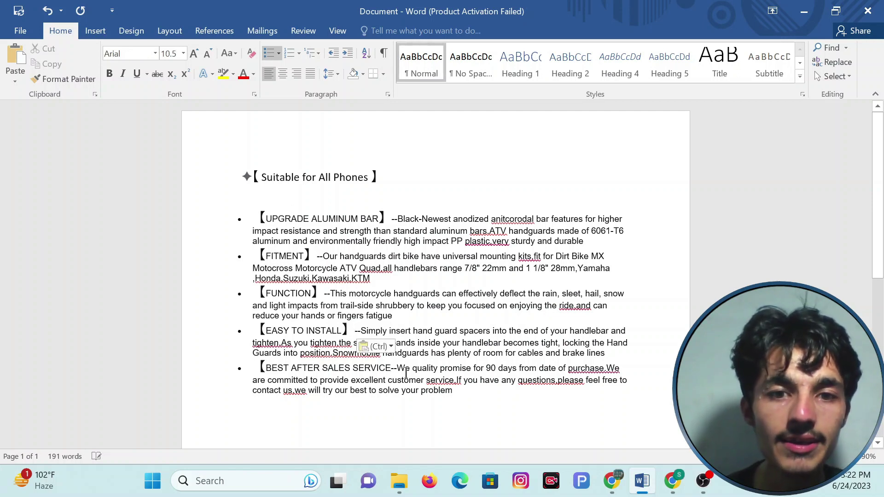
pyautogui.write('】')
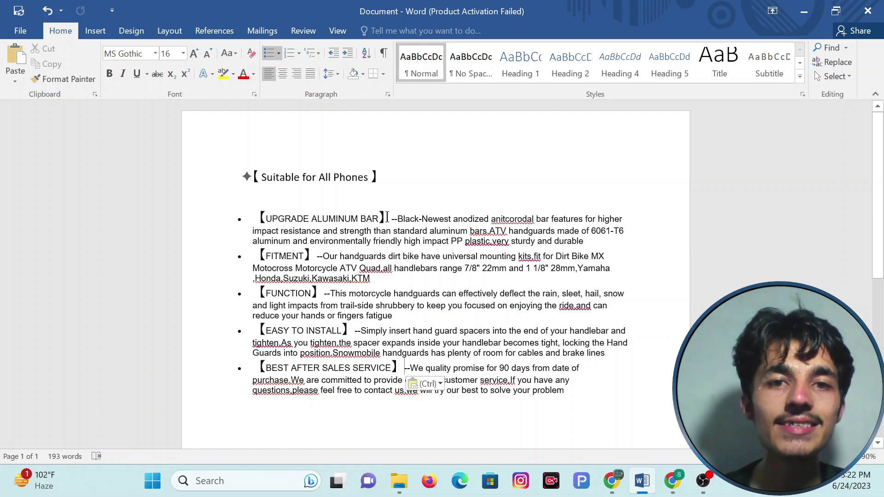
# Step: Set the font size of the bracketed headings UPGRADE ALUMINUM BAR and FITMENT to 14
pyautogui.moveTo(386, 218); pyautogui.dragTo(254, 217)
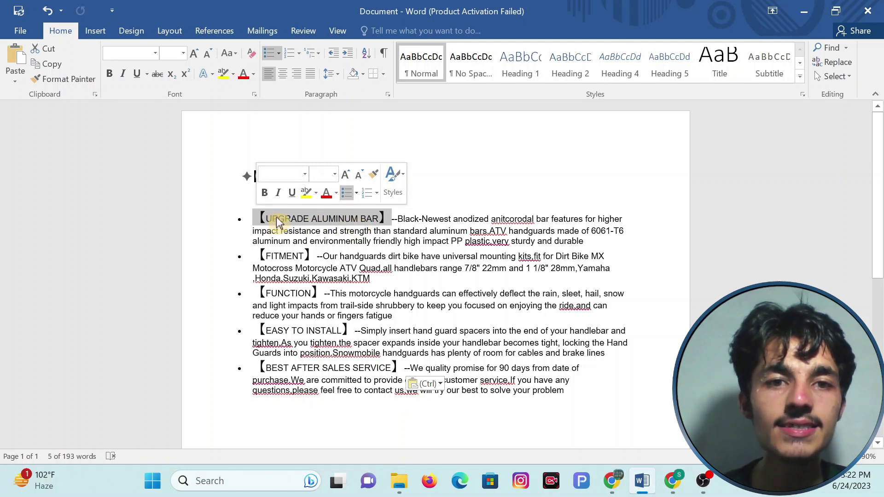
pyautogui.click(171, 55)
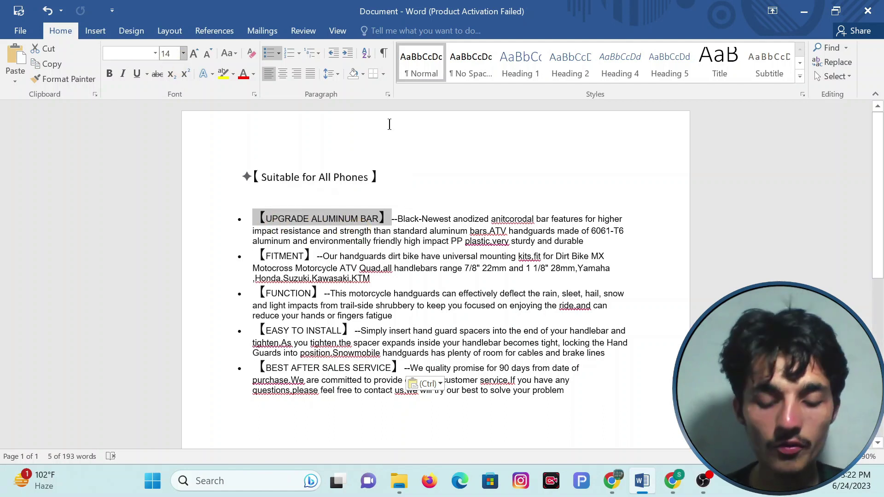
pyautogui.press('Return')
pyautogui.click(450, 218)
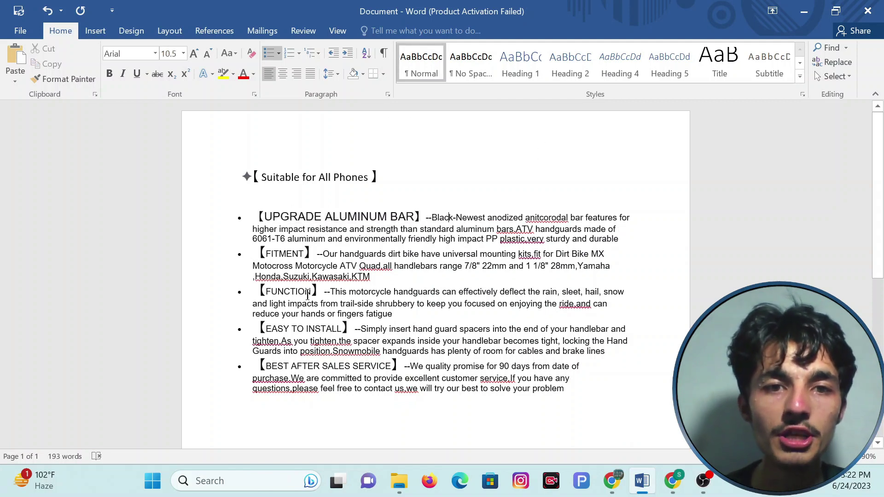
pyautogui.moveTo(312, 249); pyautogui.dragTo(253, 254)
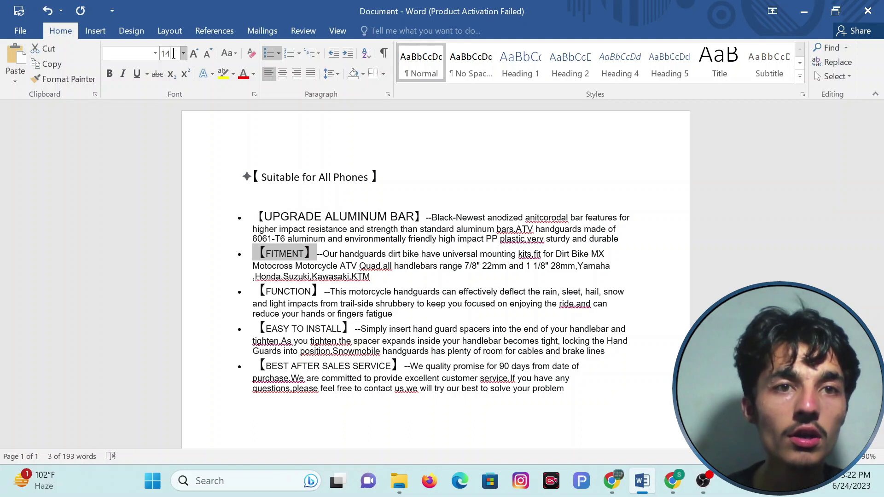
pyautogui.click(176, 53)
pyautogui.write('14')
pyautogui.press('Return')
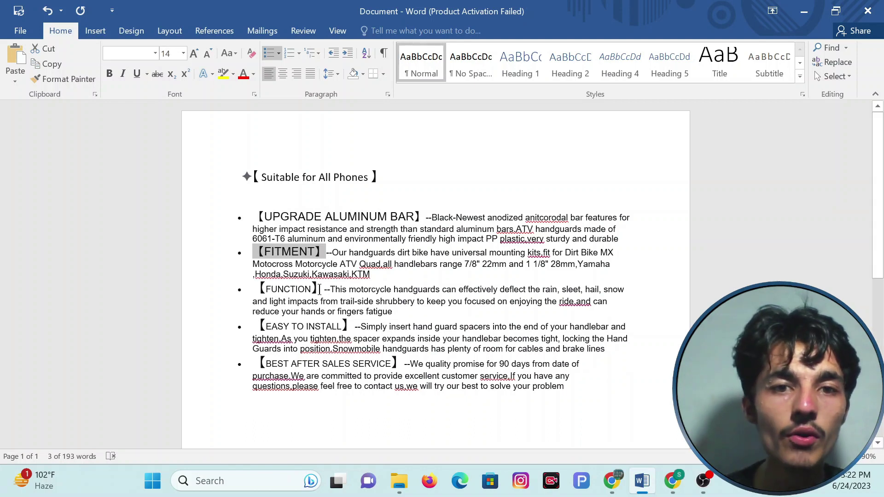
# Step: Set the bracketed headings FUNCTION, EASY TO INSTALL and BEST AFTER SALES SERVICE to font size 14
pyautogui.moveTo(319, 289); pyautogui.dragTo(253, 290)
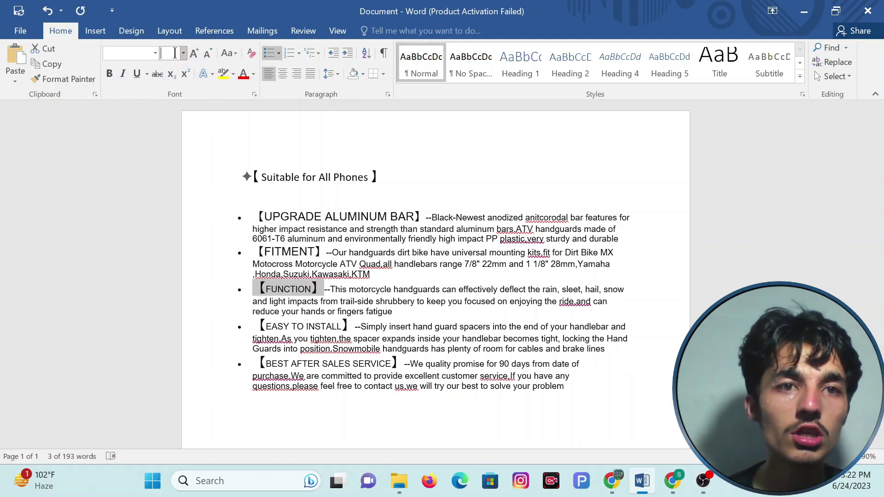
pyautogui.write('14')
pyautogui.press('Return')
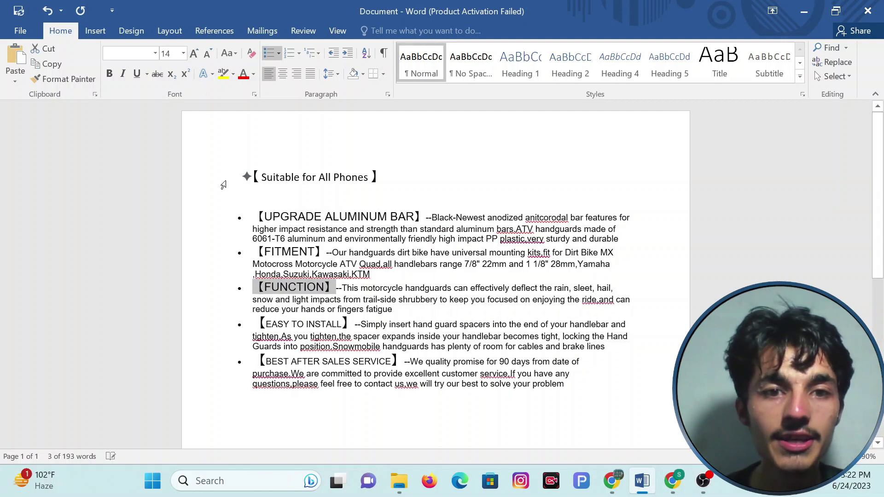
pyautogui.moveTo(355, 324); pyautogui.dragTo(253, 324)
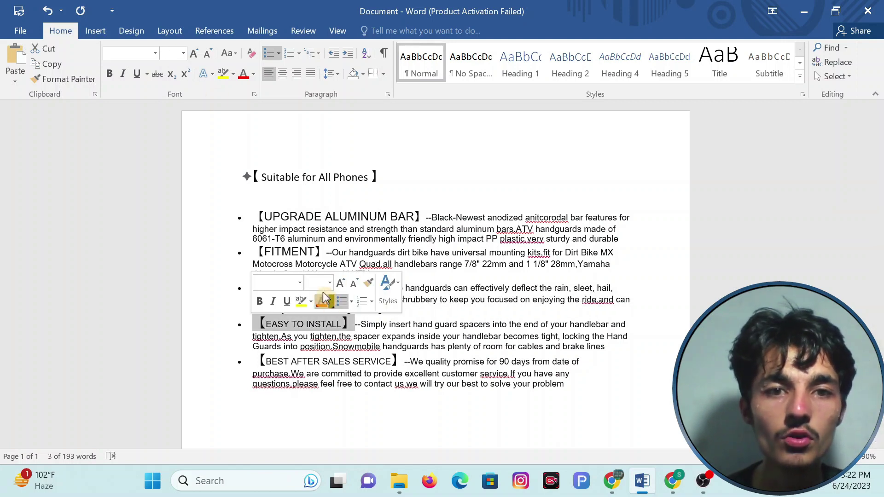
pyautogui.click(315, 281)
pyautogui.write('14')
pyautogui.press('Return')
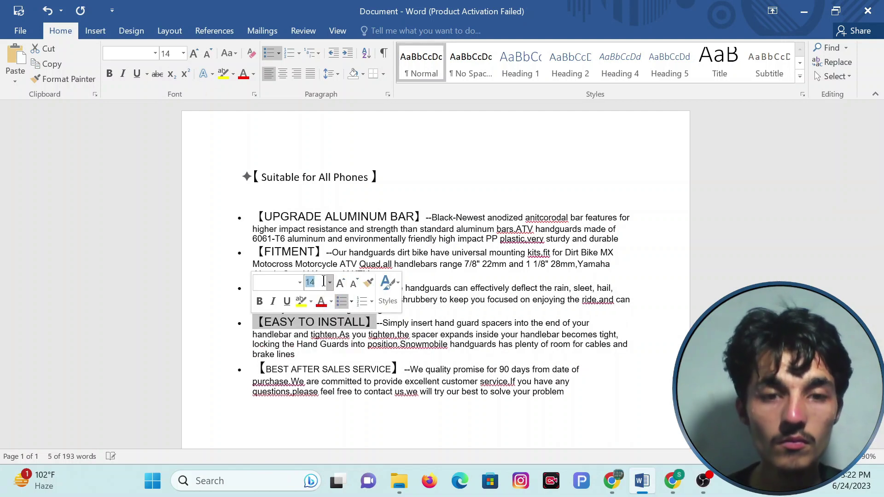
pyautogui.moveTo(403, 369); pyautogui.dragTo(253, 364)
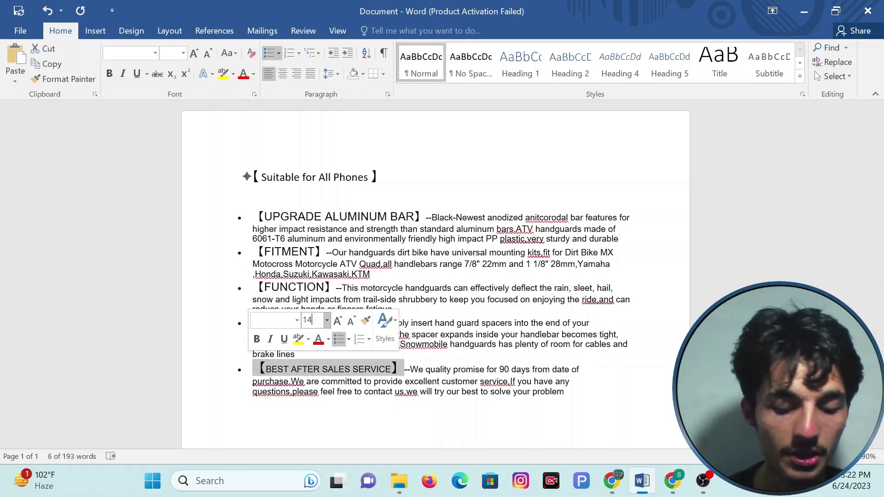
pyautogui.press('Return')
pyautogui.click(433, 198)
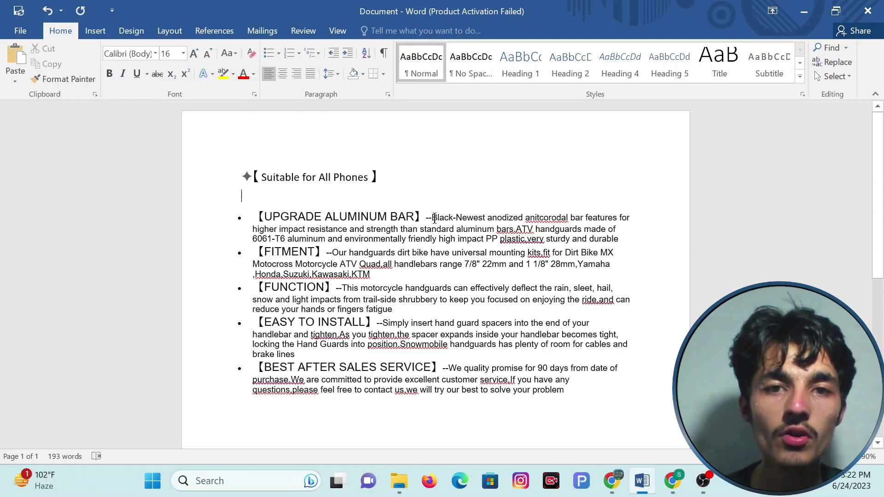
# Step: Set the description text after the UPGRADE ALUMINUM BAR and FITMENT headings to font size 12
pyautogui.moveTo(433, 217); pyautogui.dragTo(622, 239)
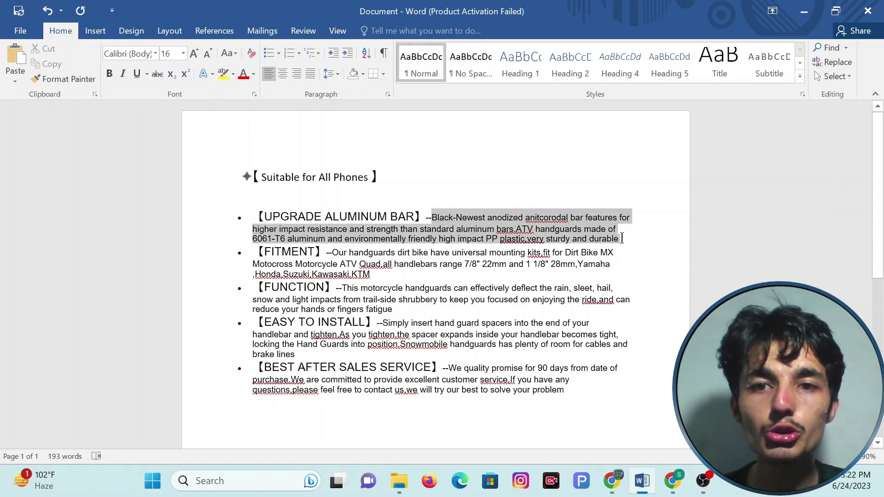
pyautogui.click(173, 53)
pyautogui.write('12')
pyautogui.press('Return')
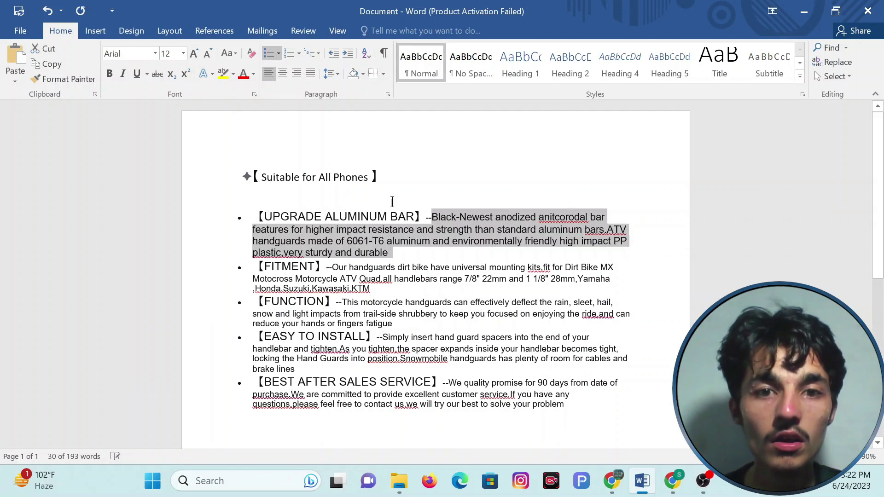
pyautogui.click(406, 269)
pyautogui.moveTo(332, 269); pyautogui.dragTo(374, 290)
pyautogui.click(170, 53)
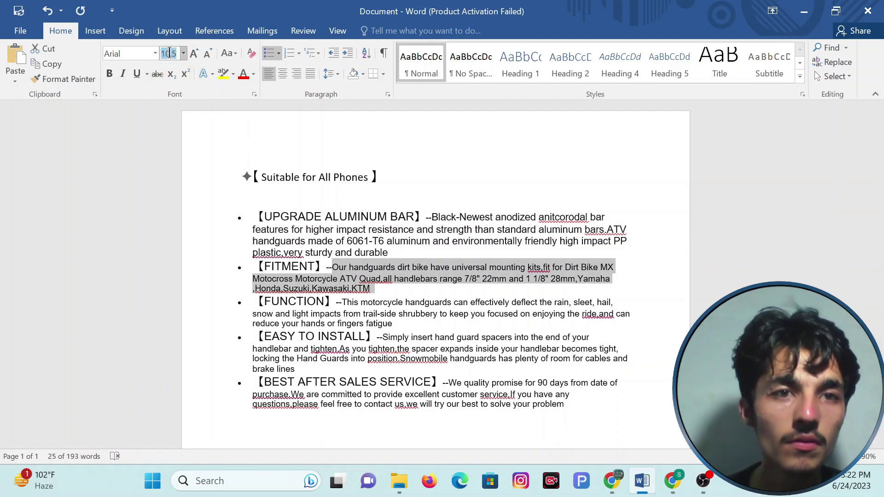
pyautogui.write('12')
pyautogui.press('Return')
# Step: Set the description text after the FUNCTION and EASY TO INSTALL headings to font size 12
pyautogui.scroll(-1, 247, 103)
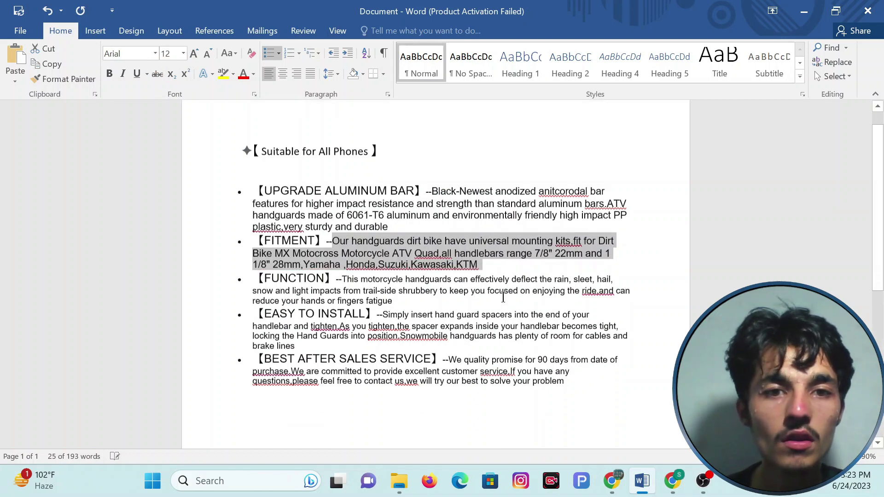
pyautogui.moveTo(343, 276); pyautogui.dragTo(399, 299)
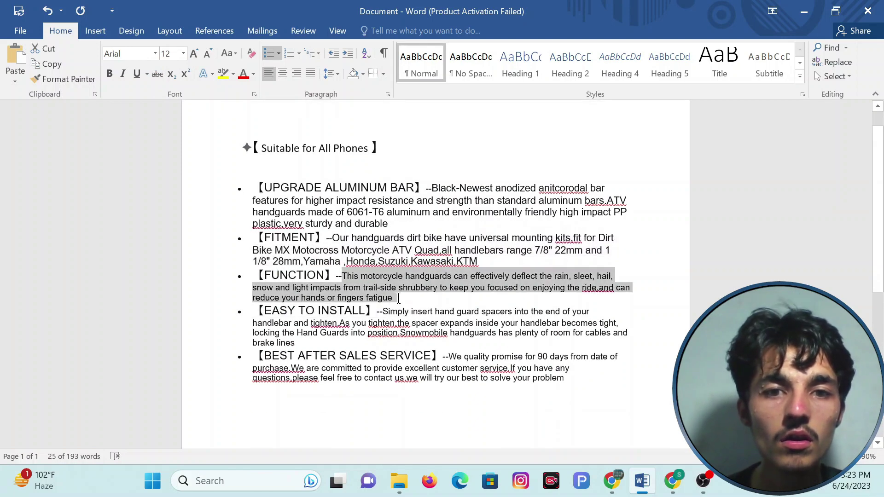
pyautogui.click(171, 54)
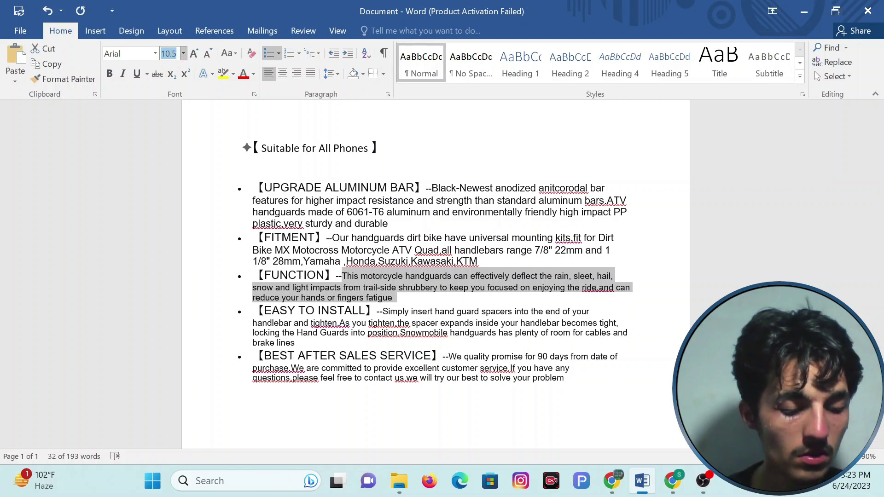
pyautogui.write('12')
pyautogui.press('Return')
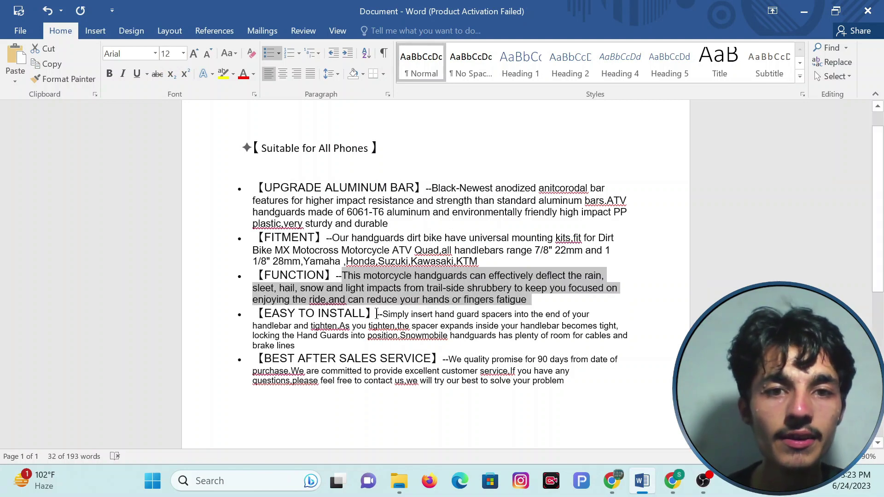
pyautogui.moveTo(396, 316); pyautogui.dragTo(631, 347)
pyautogui.click(172, 54)
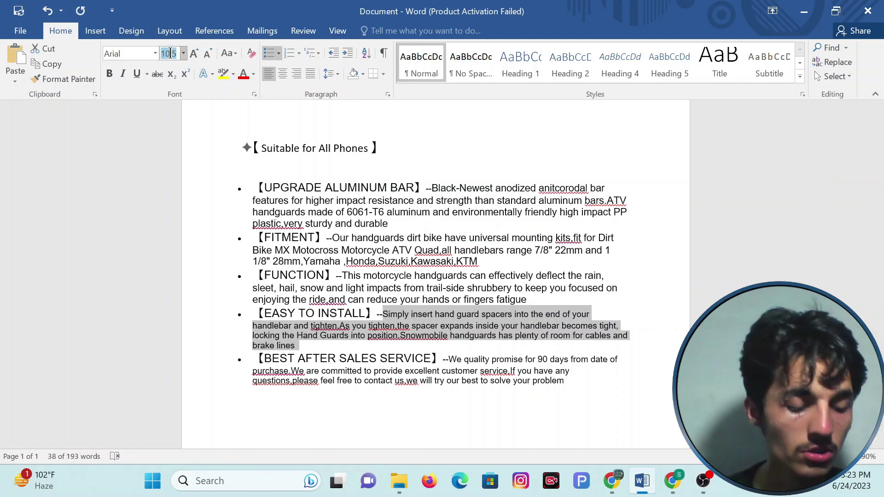
pyautogui.write('12')
pyautogui.press('Return')
# Step: Set the description text after the BEST AFTER SALES SERVICE heading to font size 12
pyautogui.scroll(-2, 465, 311)
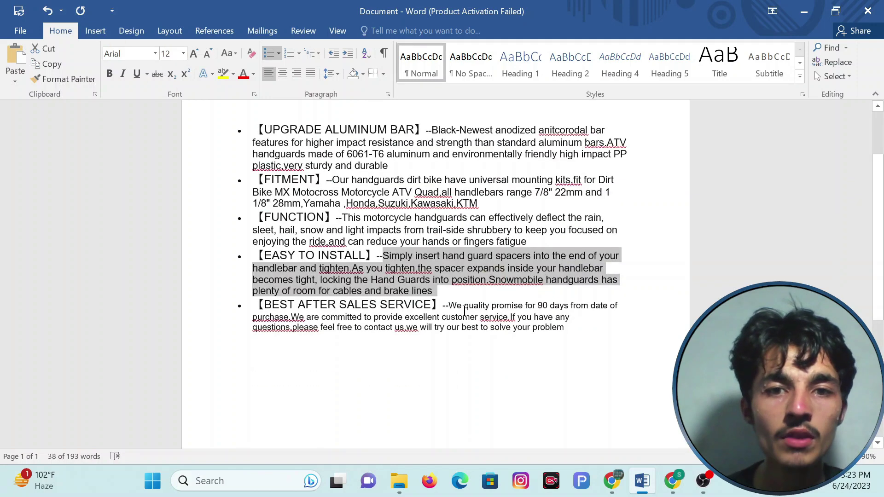
pyautogui.moveTo(449, 305); pyautogui.dragTo(571, 328)
pyautogui.click(170, 54)
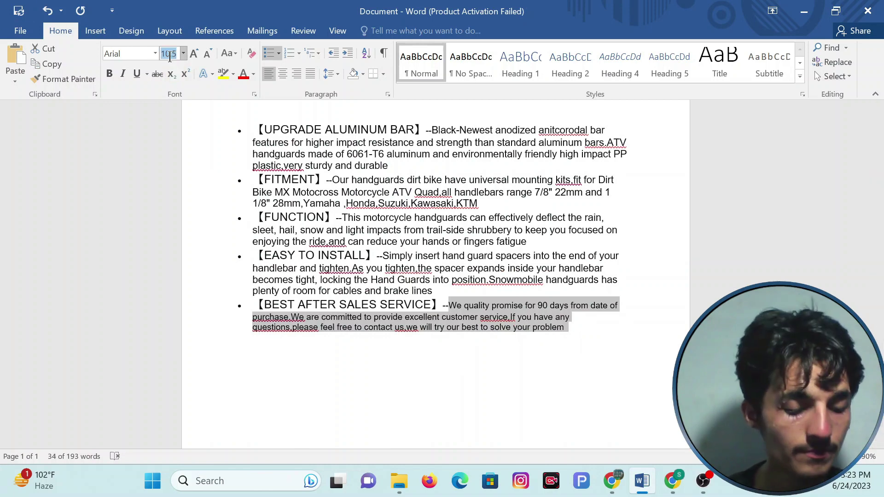
pyautogui.write('12')
pyautogui.press('Return')
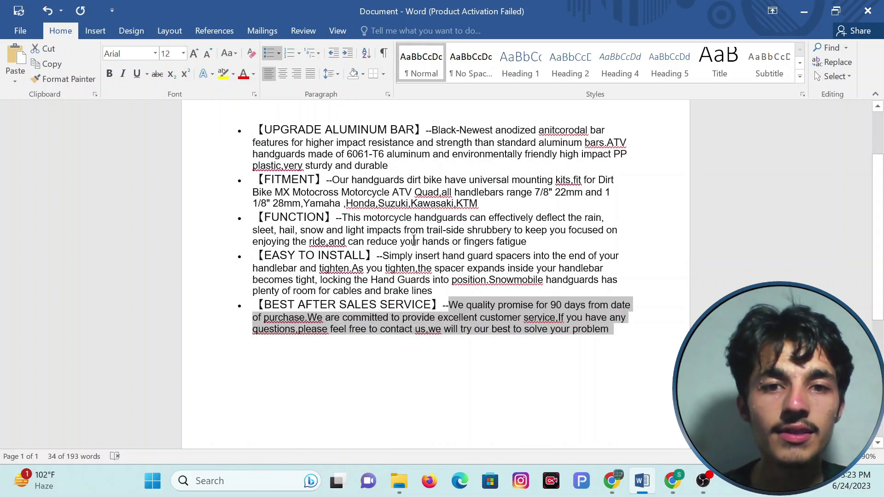
# Step: Remove the bullet formatting from all five feature paragraphs below the "Suitable for All Phones" line
pyautogui.scroll(2, 612, 368)
pyautogui.moveTo(631, 393); pyautogui.dragTo(242, 193)
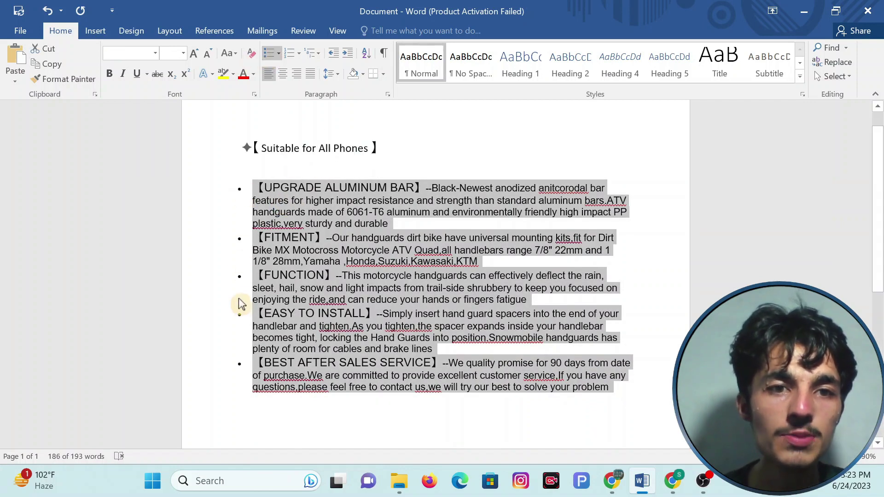
pyautogui.click(268, 54)
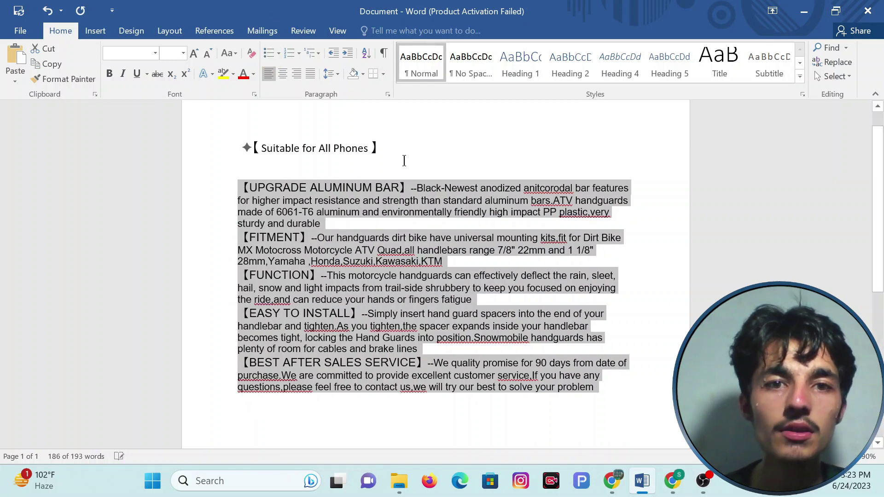
# Step: Insert a blank line after each of the first four feature paragraphs to separate all five
pyautogui.click(329, 223)
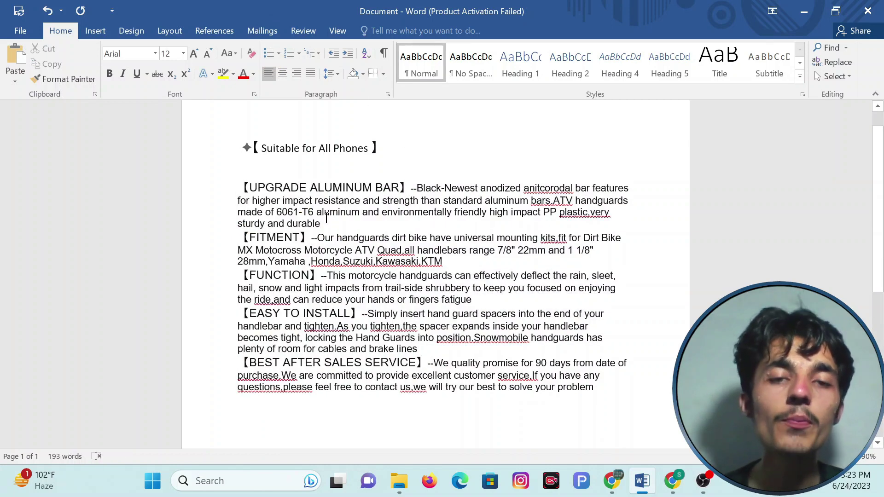
pyautogui.press('Return')
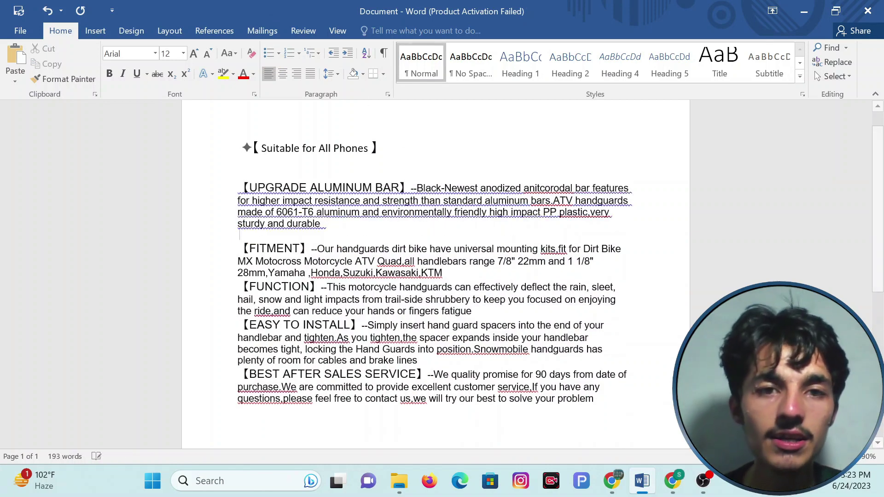
pyautogui.press('Return')
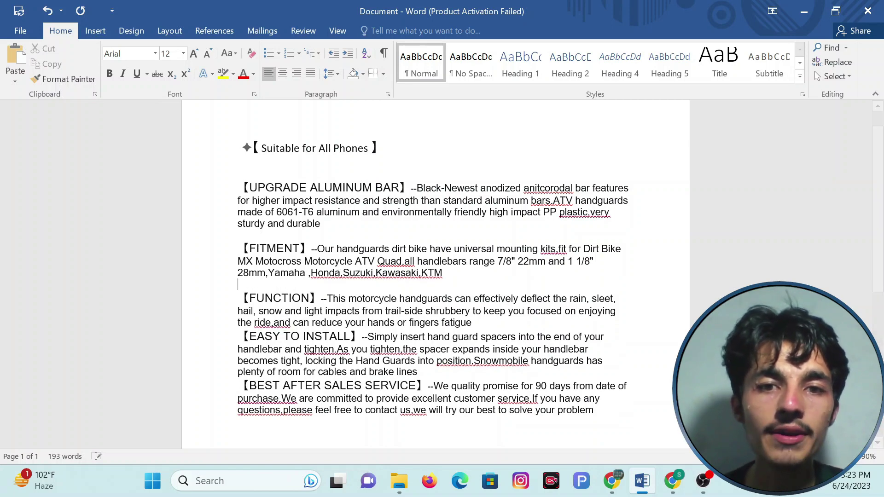
pyautogui.click(477, 324)
pyautogui.press('Return')
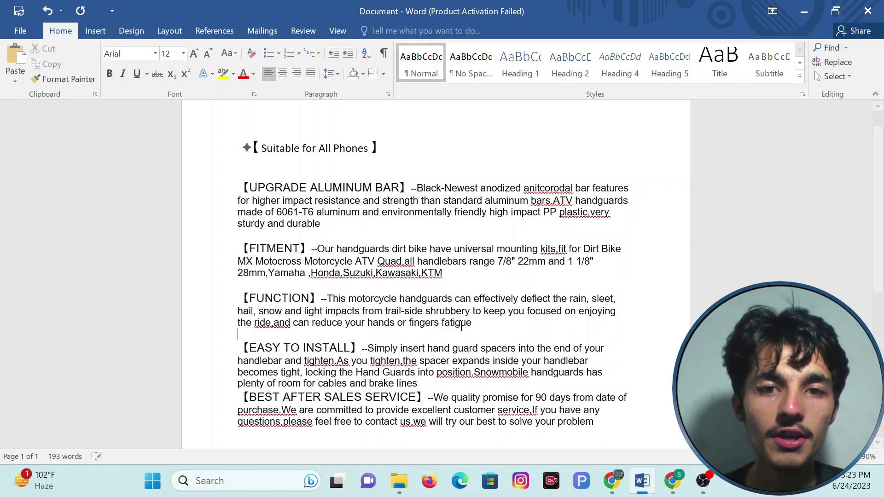
pyautogui.scroll(-1, 477, 324)
pyautogui.click(423, 354)
pyautogui.press('Return')
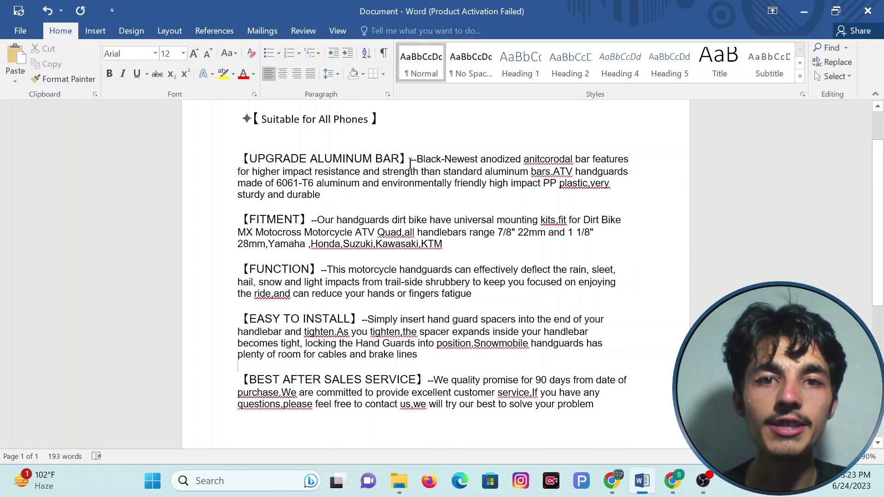
# Step: Italicise the description text after the UPGRADE ALUMINUM BAR, FITMENT, FUNCTION and EASY TO INSTALL headings, leaving the headings upright
pyautogui.moveTo(417, 159); pyautogui.dragTo(469, 194)
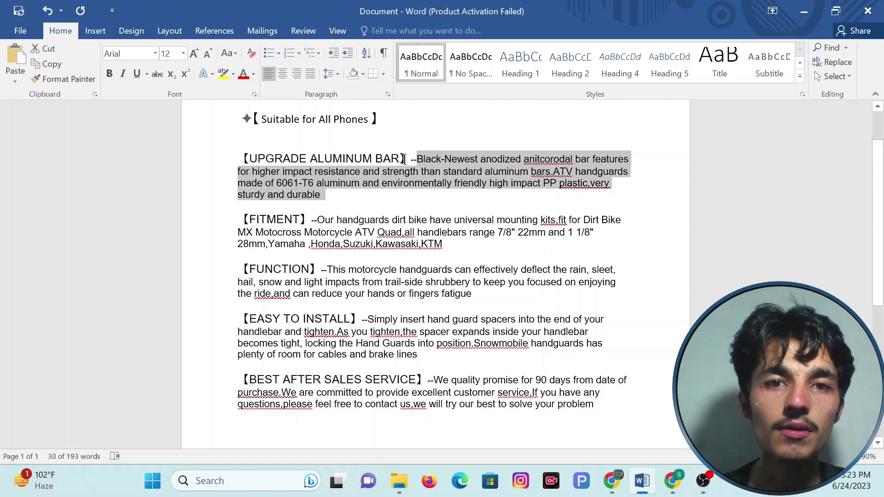
pyautogui.click(123, 74)
pyautogui.moveTo(317, 220); pyautogui.dragTo(444, 244)
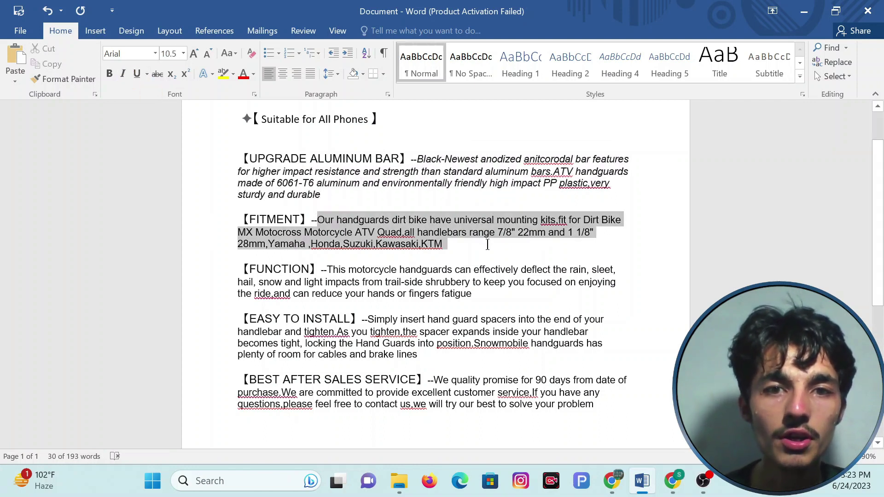
pyautogui.click(123, 74)
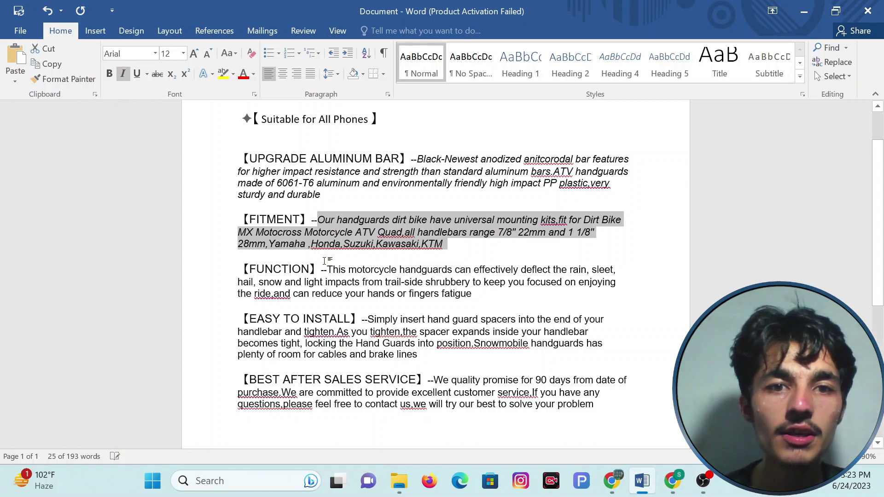
pyautogui.moveTo(327, 270); pyautogui.dragTo(476, 296)
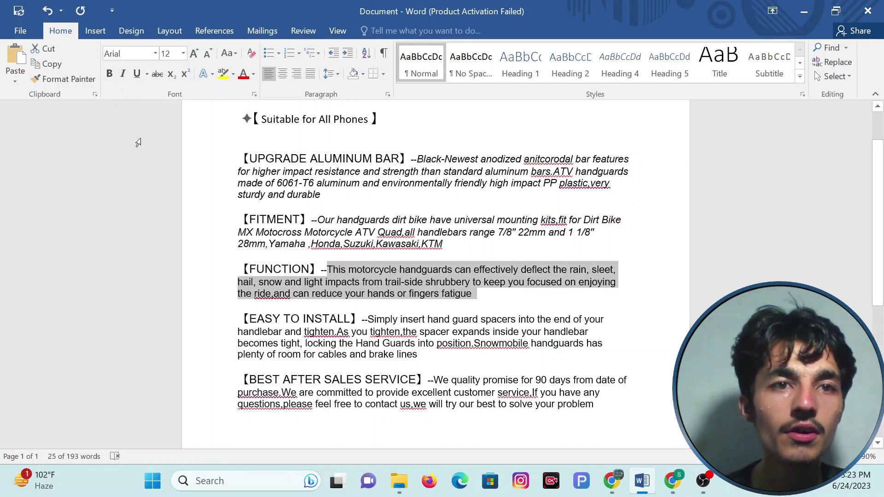
pyautogui.click(123, 74)
pyautogui.scroll(-2, 369, 258)
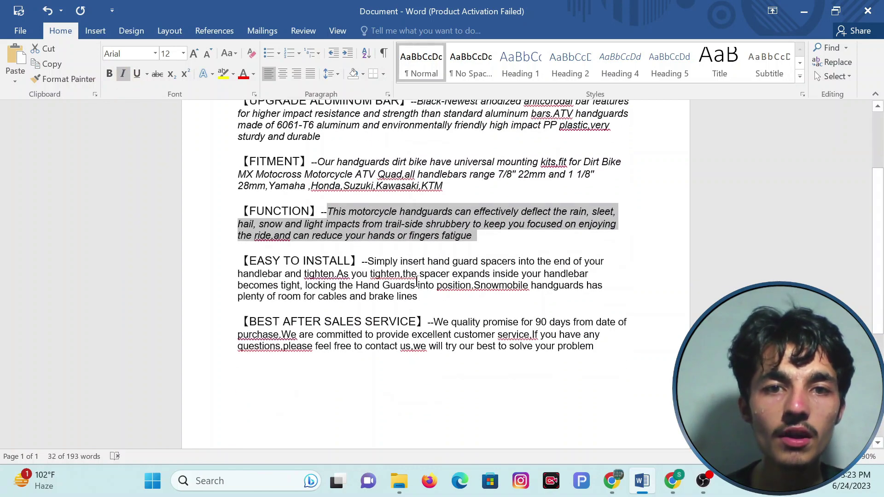
pyautogui.moveTo(368, 262); pyautogui.dragTo(419, 297)
pyautogui.click(123, 74)
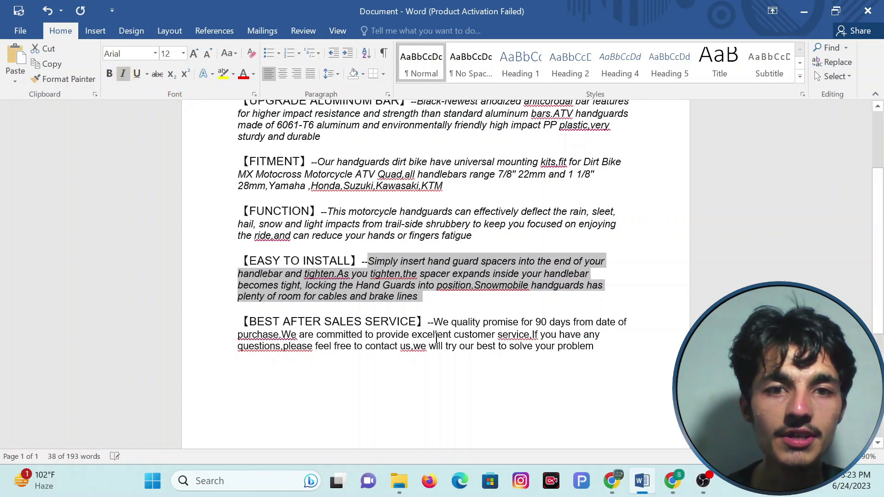
# Step: Italicise the description text after the BEST AFTER SALES SERVICE heading
pyautogui.moveTo(588, 353); pyautogui.dragTo(433, 322)
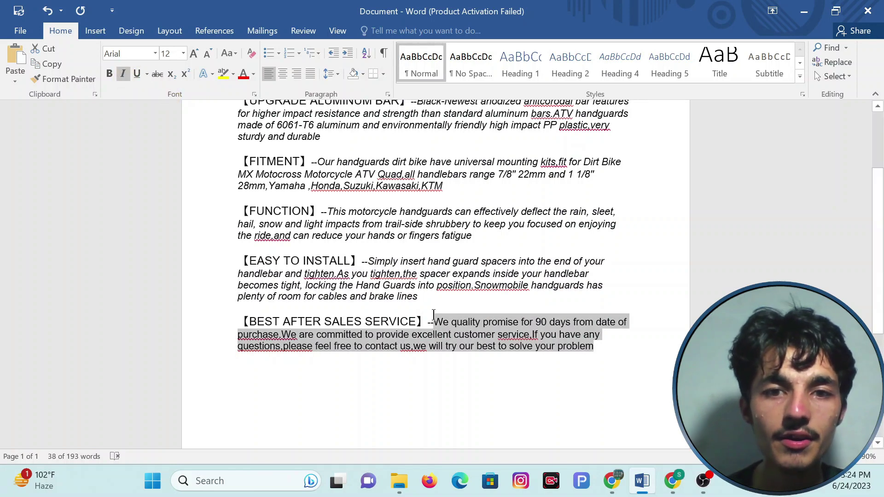
pyautogui.click(127, 75)
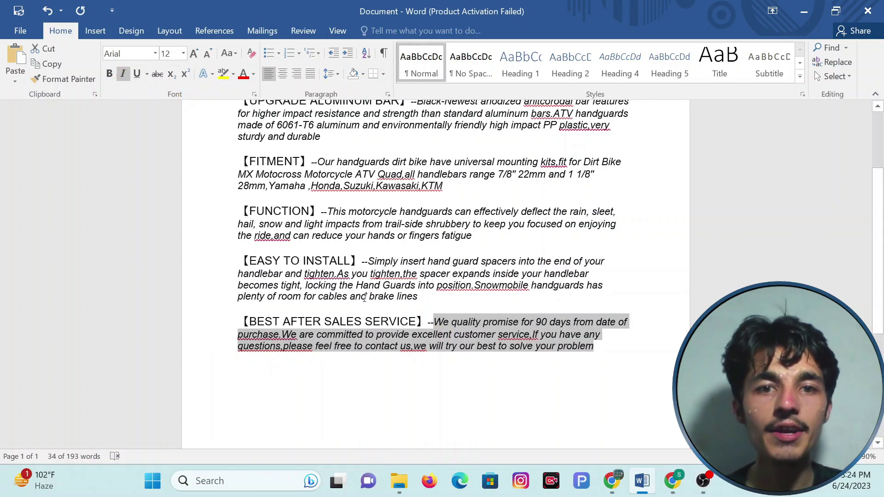
# Step: Switch to ImageShack in Chrome and upload the Victoria's Secret fragrance bottle picture from the Downloads folder
pyautogui.hotkey('alt', 'Tab')
pyautogui.hotkey('alt', 'Tab')
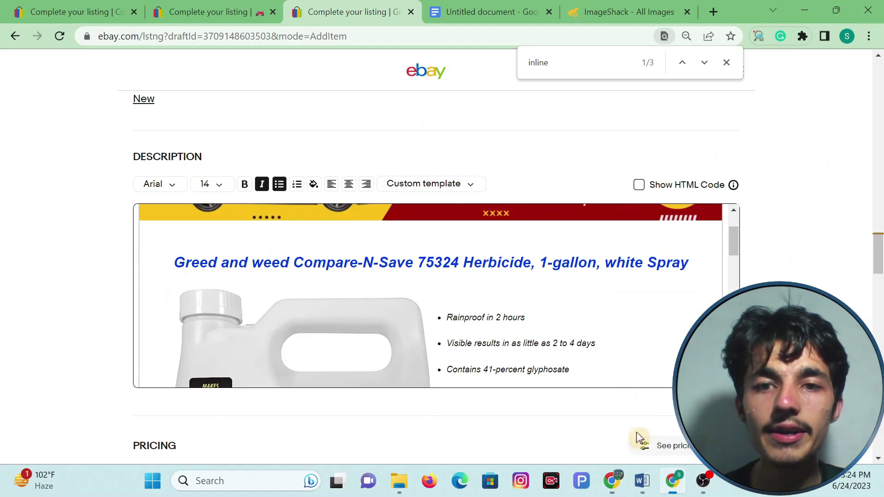
pyautogui.click(596, 6)
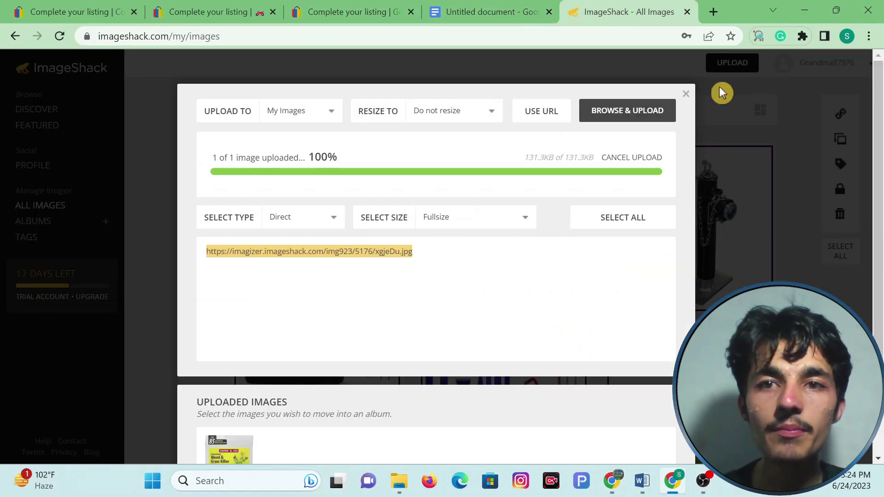
pyautogui.click(685, 94)
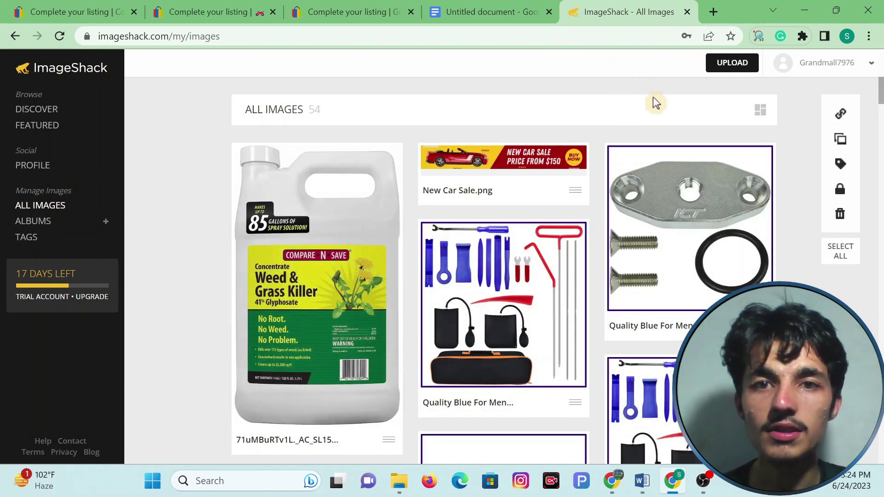
pyautogui.click(731, 68)
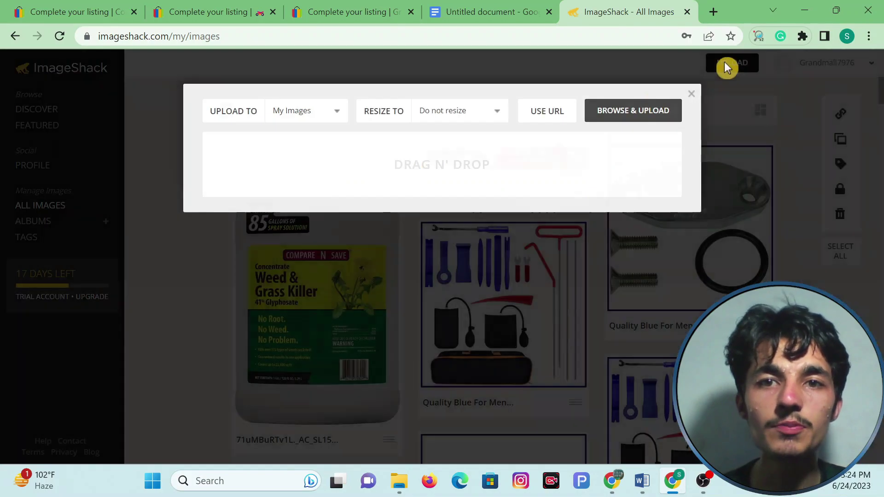
pyautogui.click(334, 160)
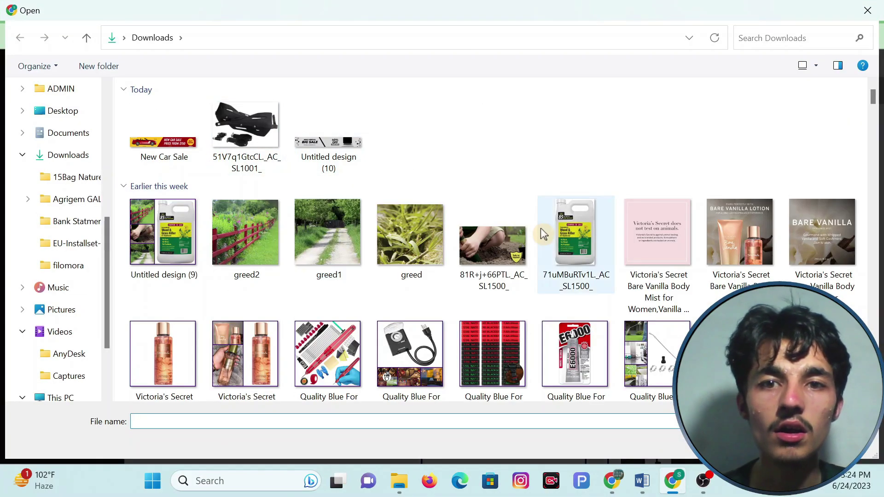
pyautogui.scroll(-1, 458, 290)
pyautogui.doubleClick(150, 324)
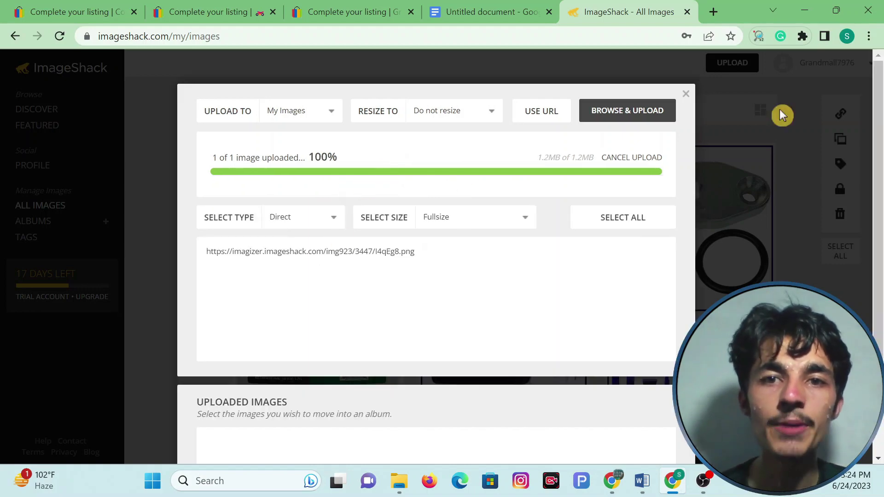
pyautogui.click(686, 94)
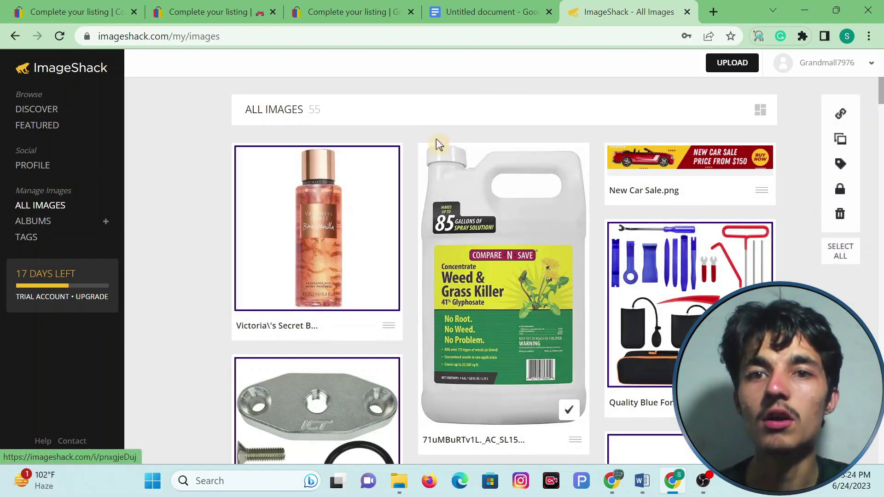
# Step: Copy the direct link of the uploaded Victoria's Secret picture
pyautogui.click(389, 327)
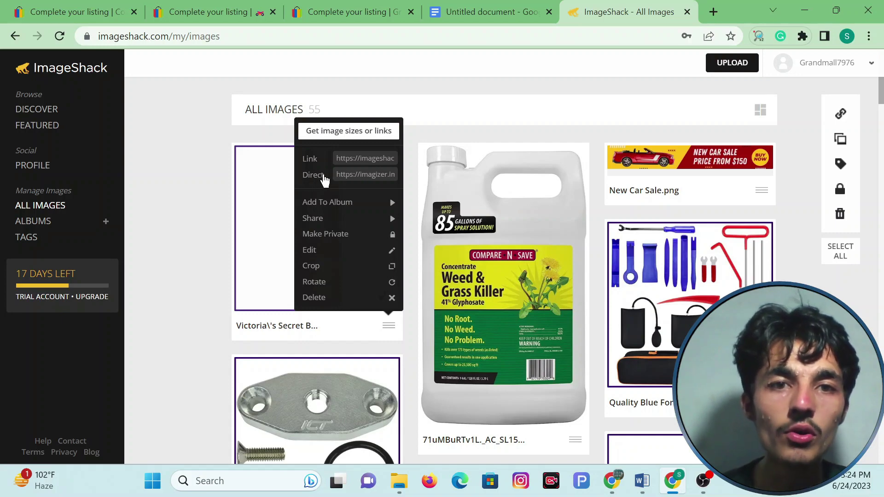
pyautogui.click(354, 174)
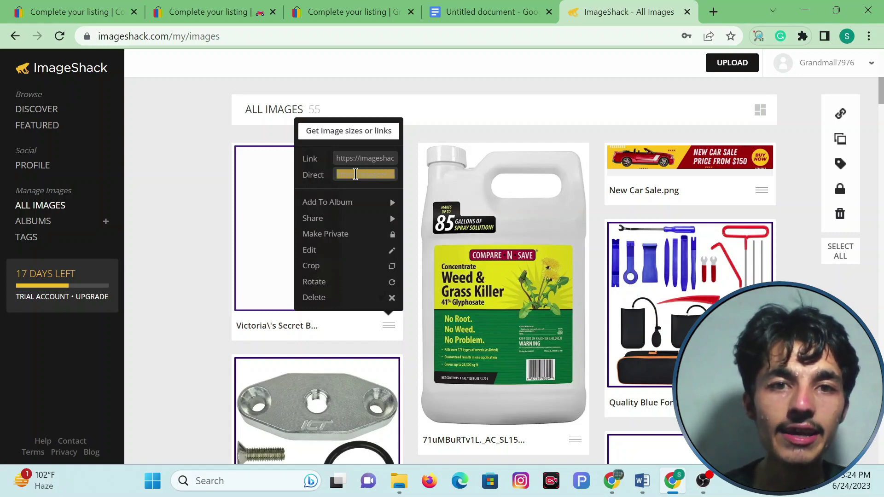
pyautogui.rightClick(356, 175)
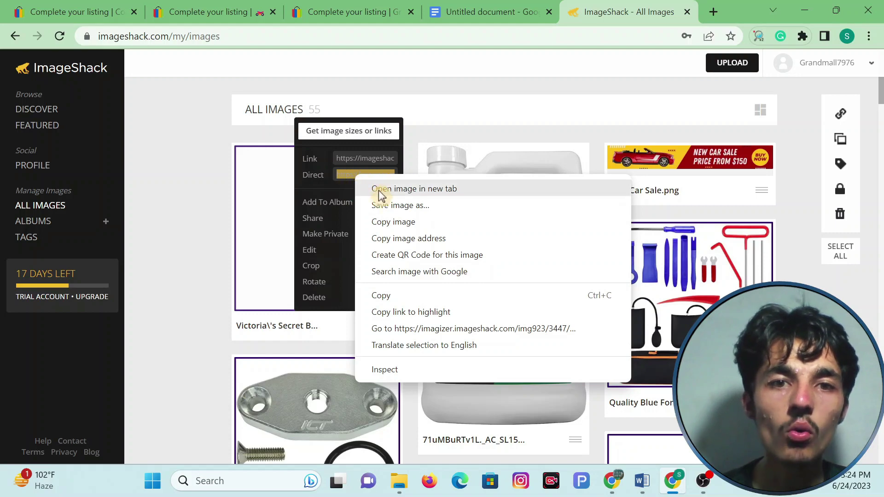
pyautogui.click(397, 297)
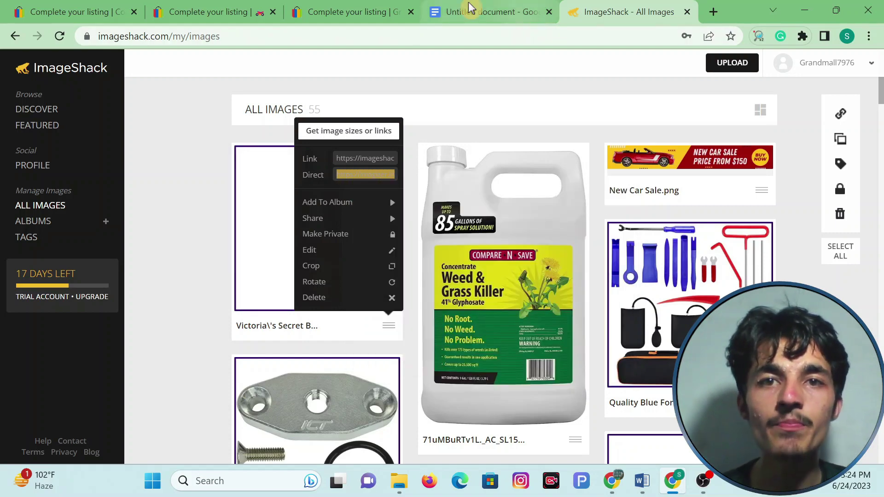
# Step: In the eBay description's HTML code, find "inline", replace the product image's src URL with the copied link, and return to the rendered view
pyautogui.click(391, 13)
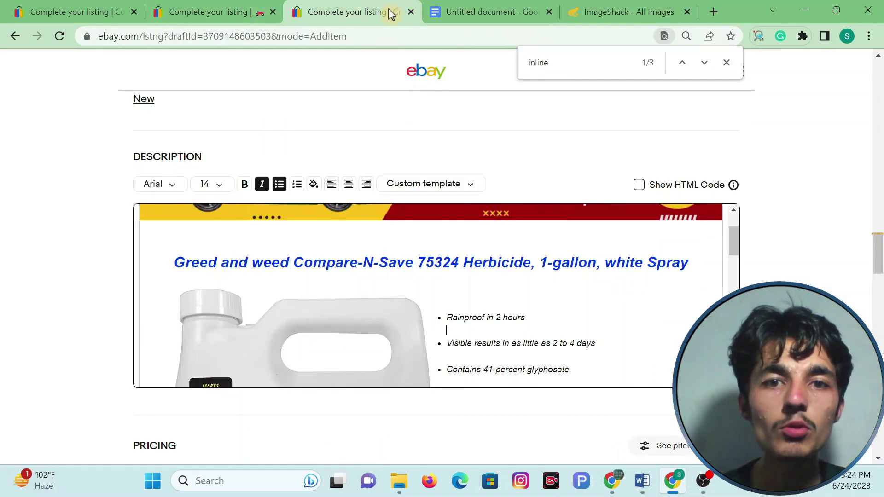
pyautogui.click(640, 187)
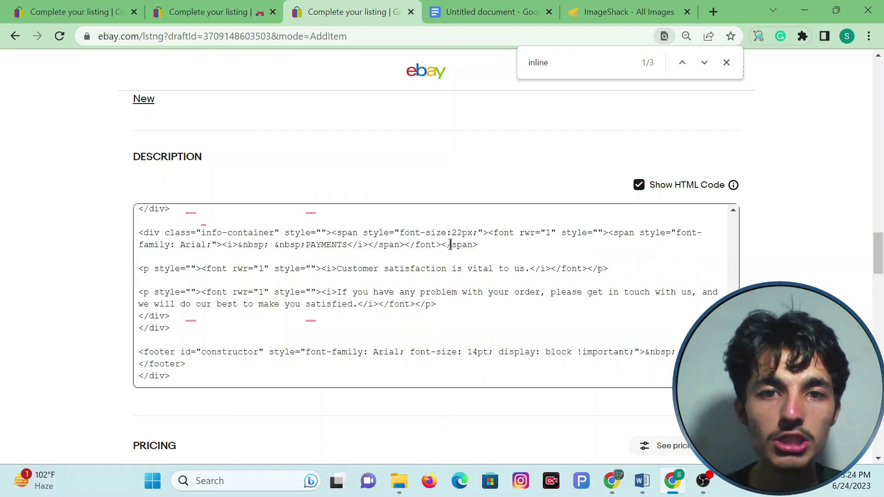
pyautogui.hotkey('ctrl', 'f')
pyautogui.write('in')
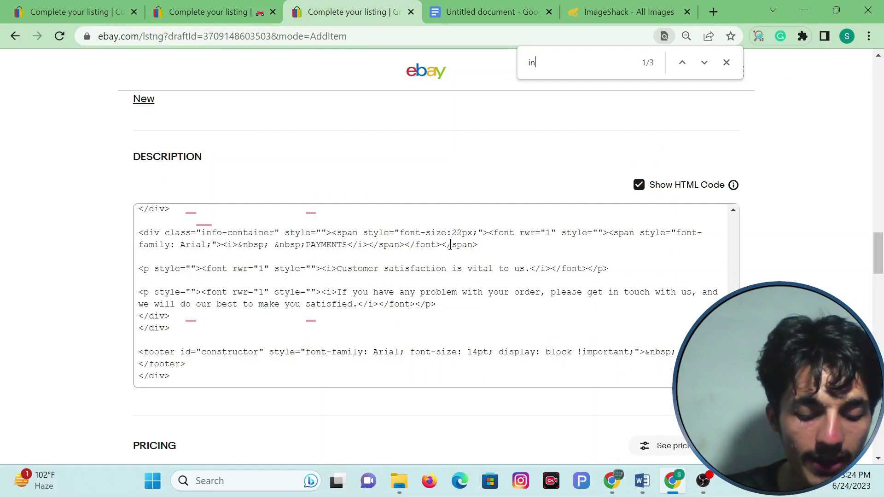
pyautogui.write('line')
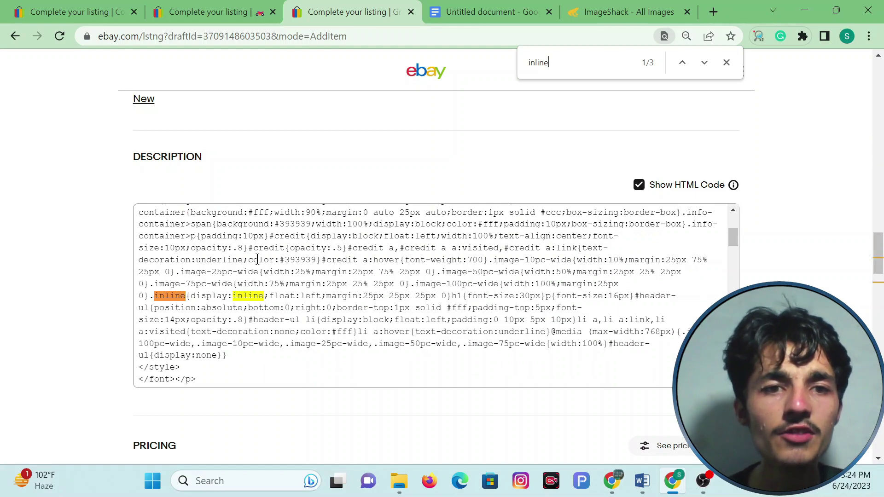
pyautogui.scroll(-5, 257, 259)
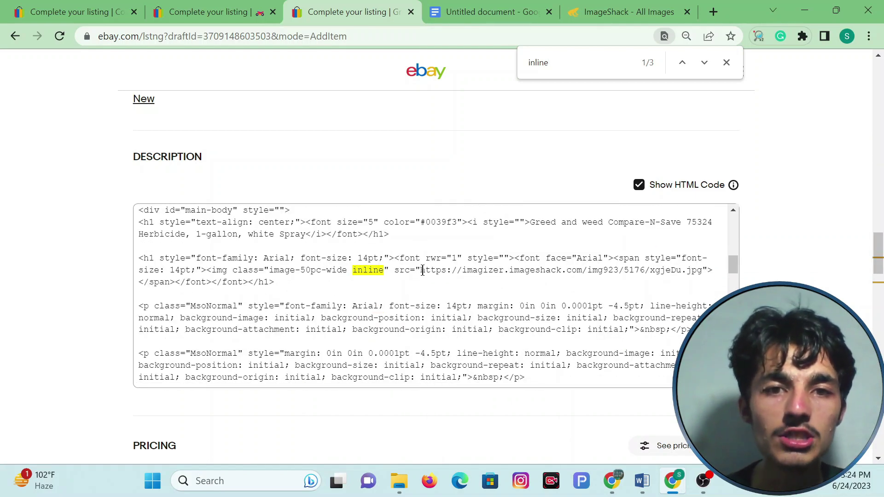
pyautogui.moveTo(421, 270); pyautogui.dragTo(687, 274)
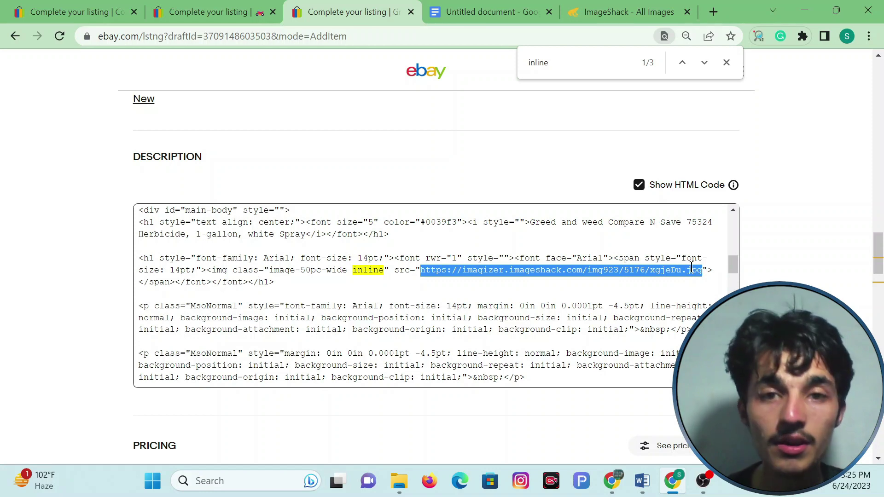
pyautogui.press('BackSpace')
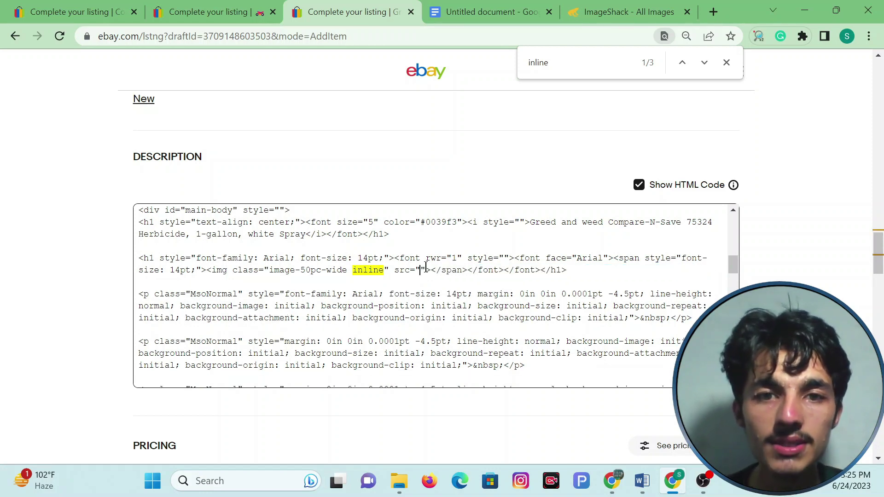
pyautogui.hotkey('ctrl', 'v')
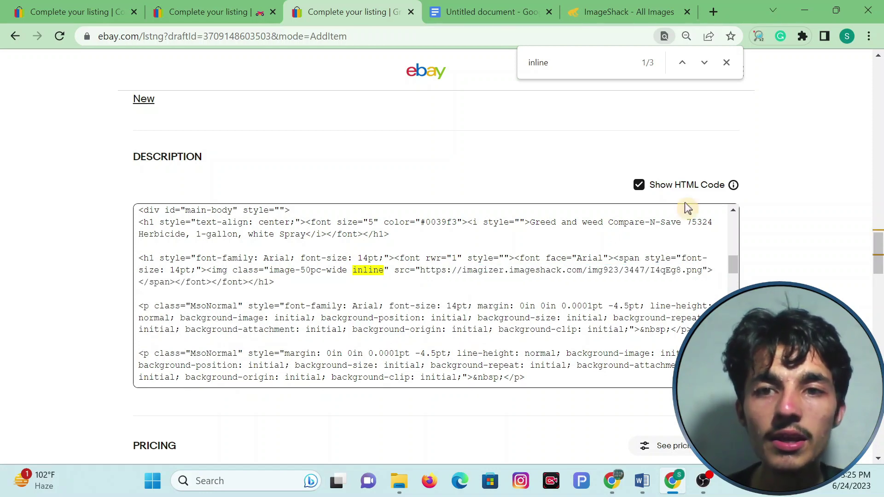
pyautogui.click(639, 185)
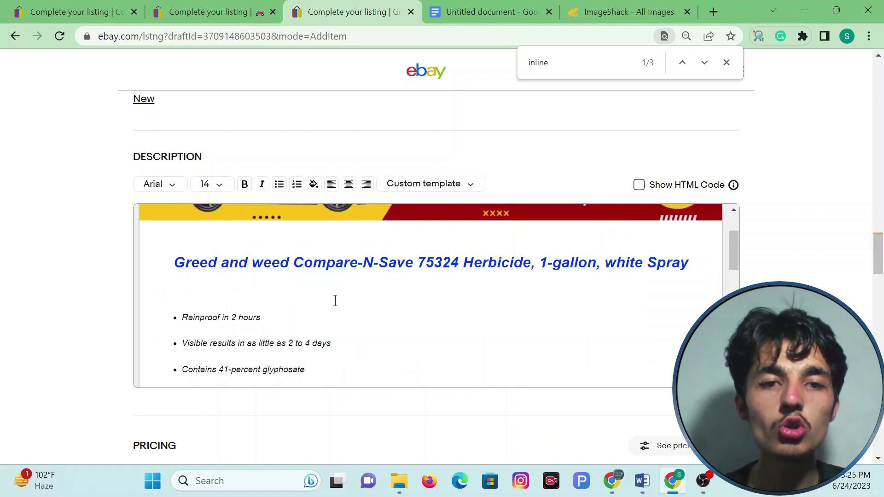
pyautogui.scroll(-4, 344, 300)
pyautogui.scroll(4, 359, 283)
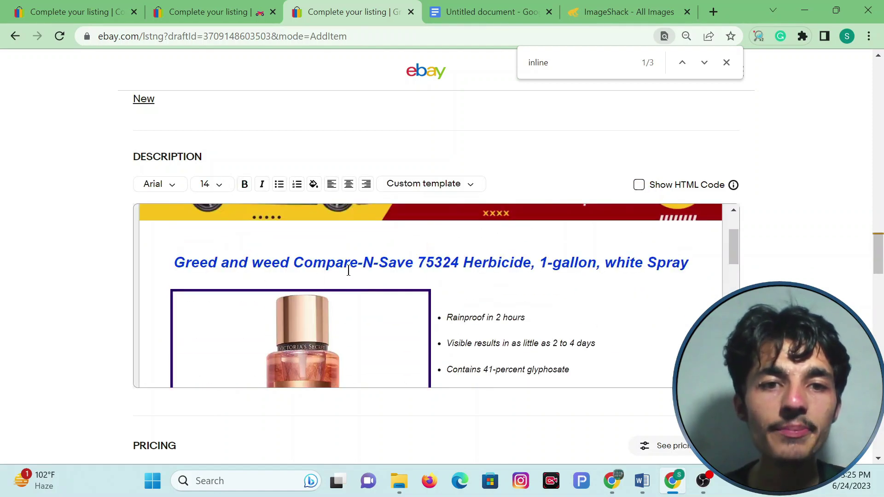
# Step: Delete the herbicide feature bullets beside the product picture, keeping the ORDER NOW heading
pyautogui.scroll(-3, 545, 360)
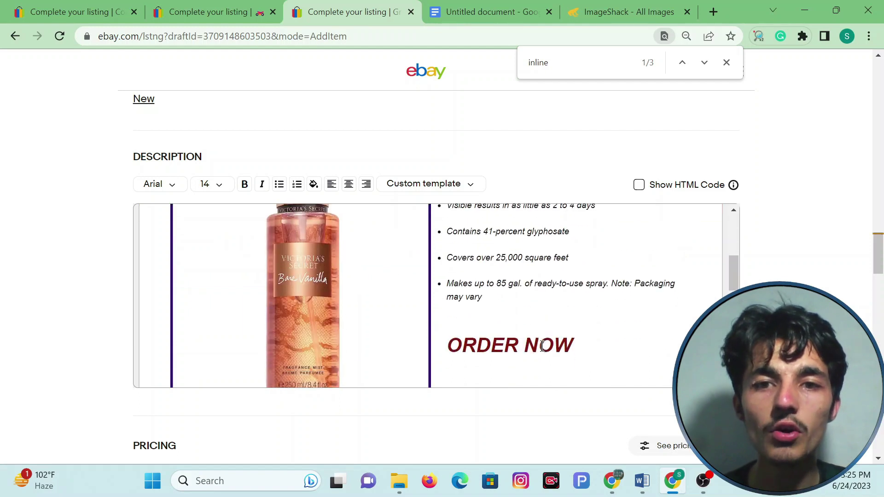
pyautogui.scroll(2, 474, 351)
pyautogui.moveTo(484, 367); pyautogui.dragTo(445, 246)
pyautogui.press('BackSpace')
pyautogui.press('BackSpace')
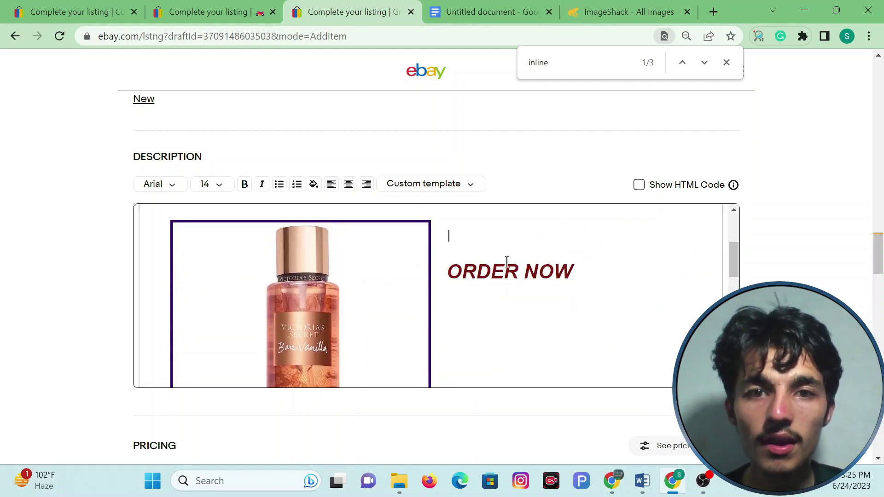
# Step: Copy the five formatted feature paragraphs from Word and paste them above ORDER NOW in the eBay description
pyautogui.click(642, 481)
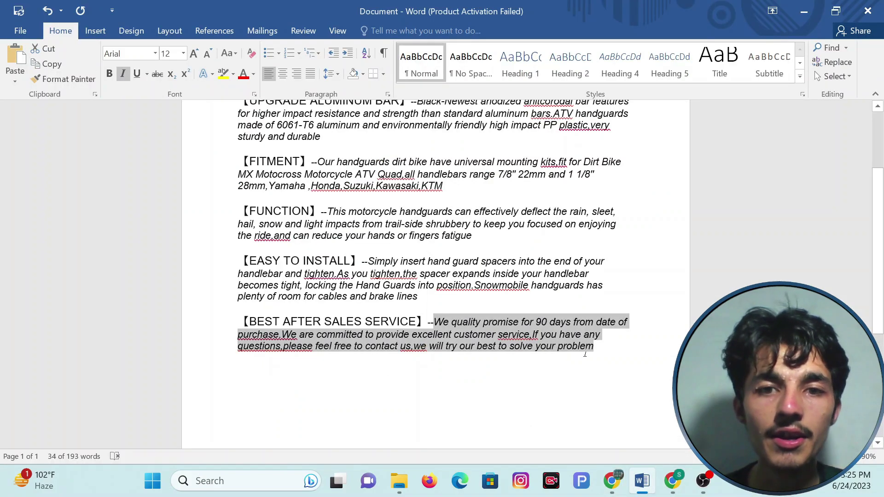
pyautogui.click(606, 351)
pyautogui.moveTo(606, 351); pyautogui.dragTo(234, 169)
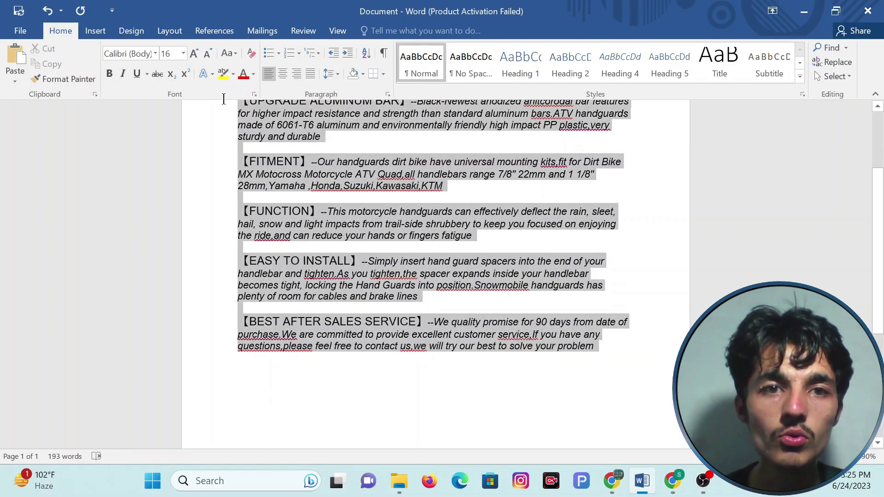
pyautogui.scroll(2, 224, 108)
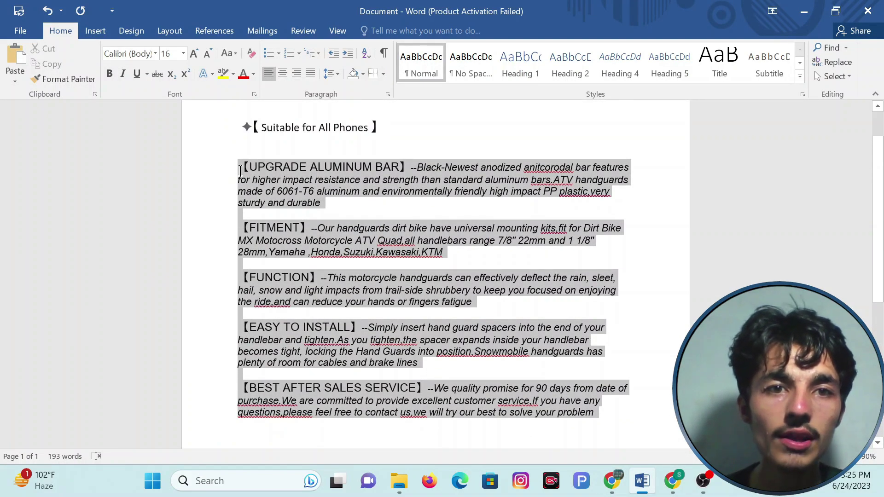
pyautogui.rightClick(251, 171)
pyautogui.click(282, 190)
pyautogui.hotkey('alt', 'Tab')
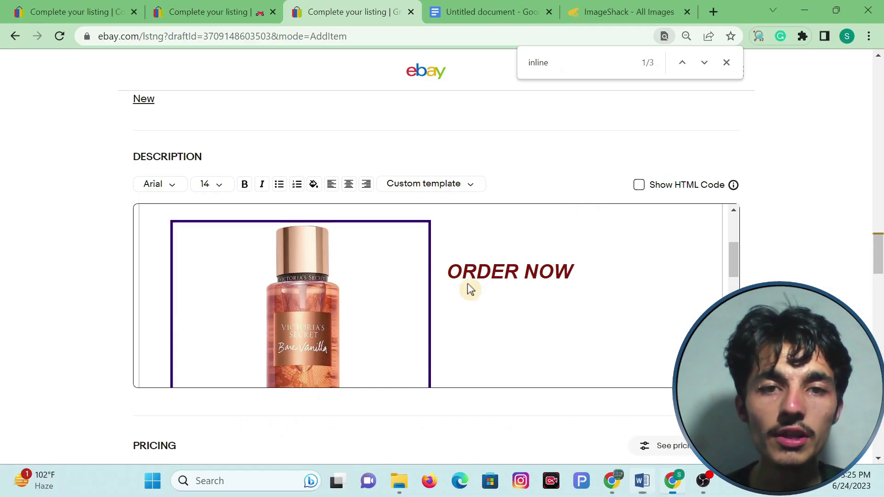
pyautogui.click(496, 278)
# Step: Review the description from the banner down to the PAYMENTS section and request a preview of the listing
pyautogui.scroll(15, 496, 279)
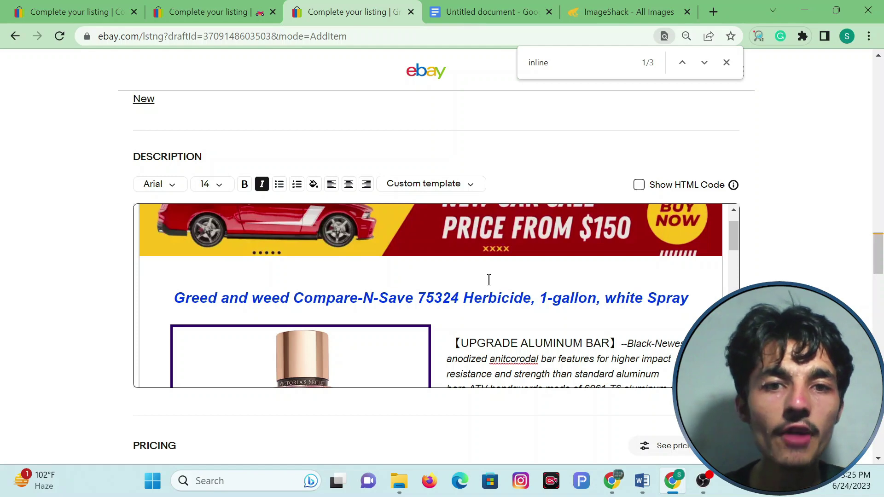
pyautogui.scroll(-10, 490, 262)
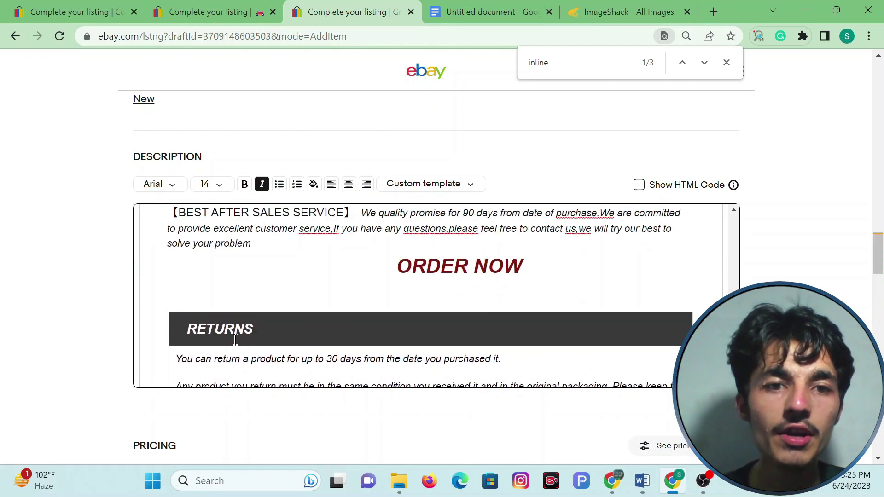
pyautogui.scroll(-6, 248, 329)
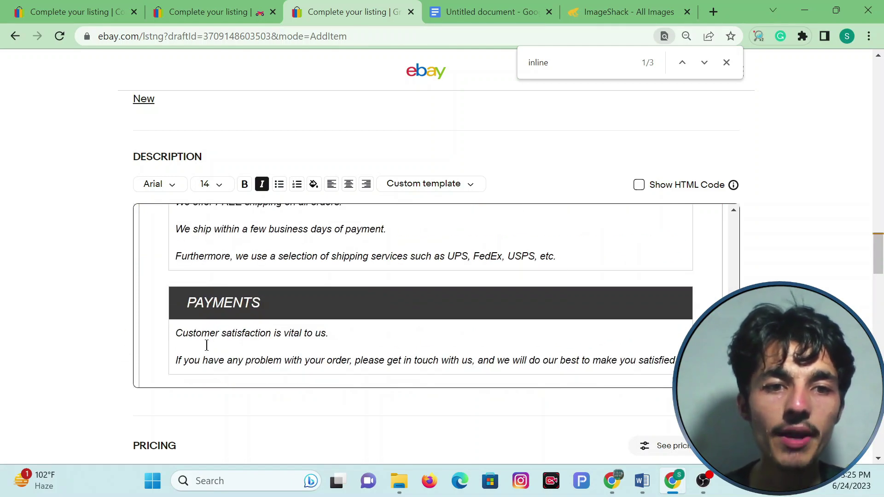
pyautogui.moveTo(880, 262); pyautogui.dragTo(880, 449)
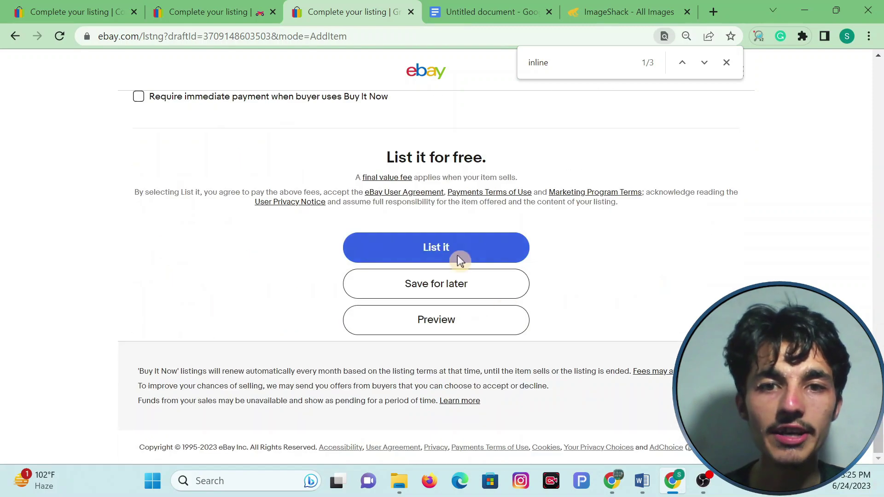
pyautogui.click(434, 325)
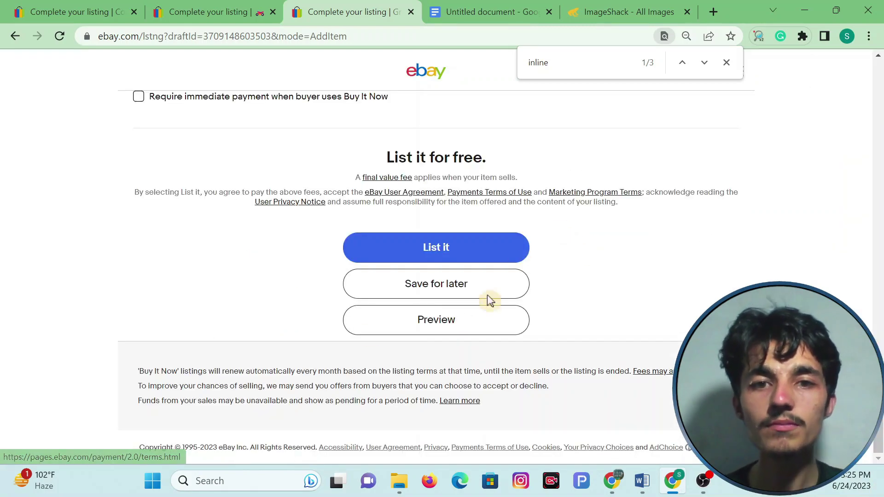
pyautogui.click(438, 324)
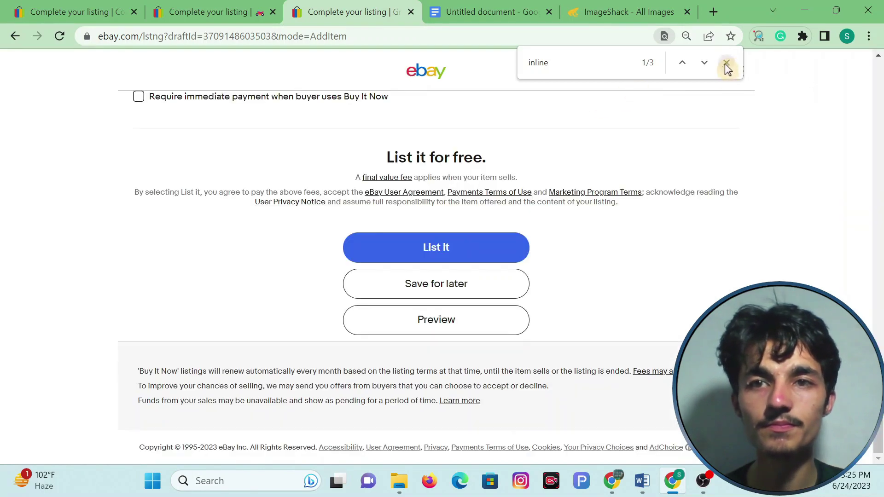
# Step: Preview the listing and examine its description from the car sale banner through the feature paragraphs and the RETURNS section
pyautogui.click(726, 62)
pyautogui.click(434, 321)
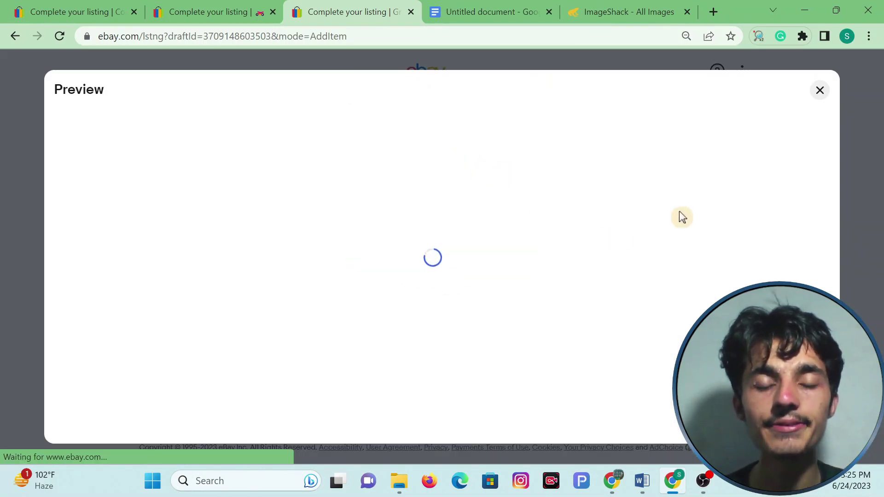
pyautogui.scroll(-15, 634, 220)
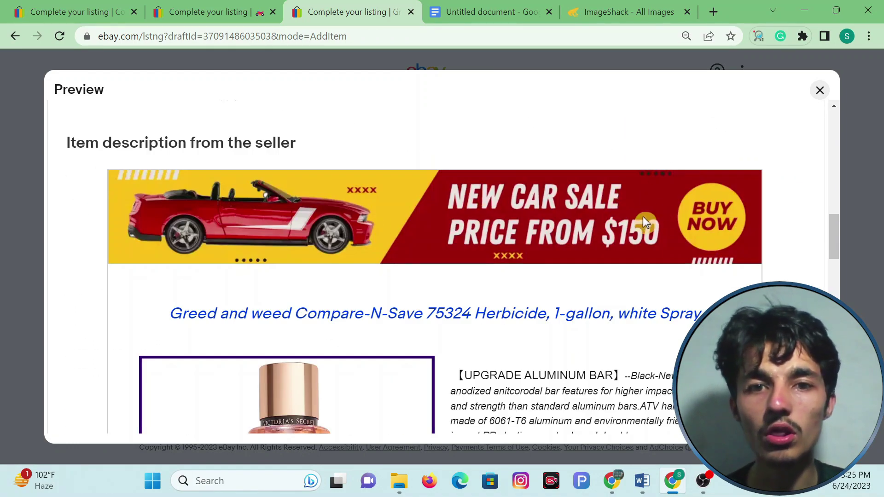
pyautogui.scroll(-1, 644, 230)
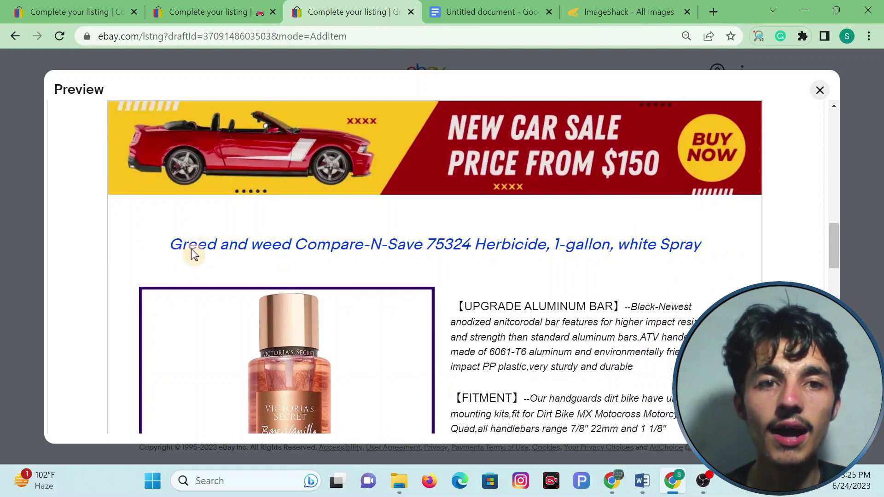
pyautogui.scroll(-3, 609, 259)
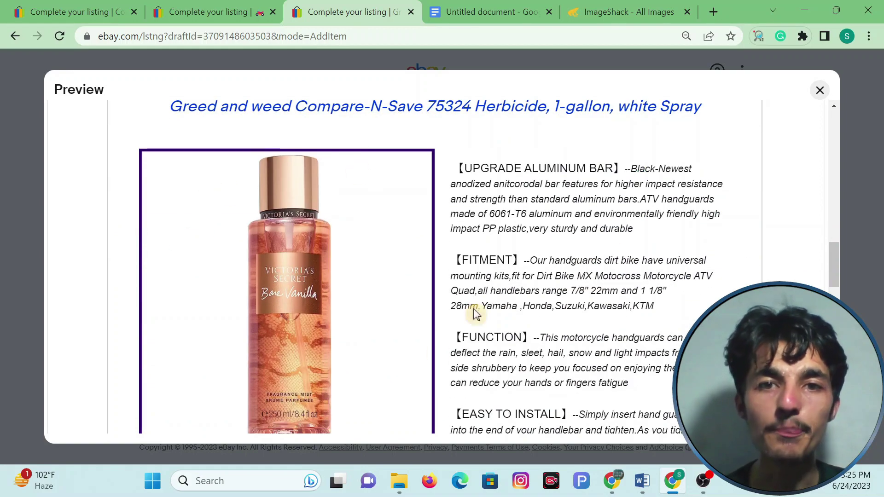
pyautogui.scroll(-5, 506, 185)
pyautogui.scroll(6, 534, 221)
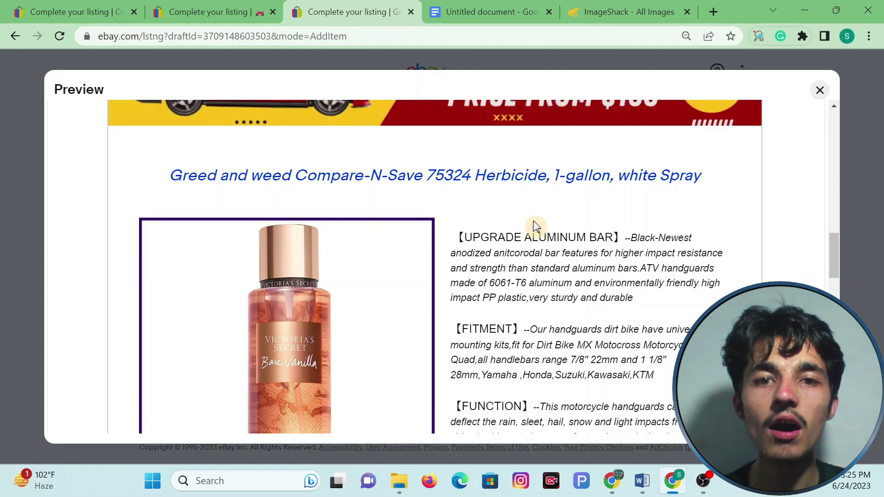
pyautogui.scroll(-2, 521, 276)
pyautogui.scroll(-5, 511, 321)
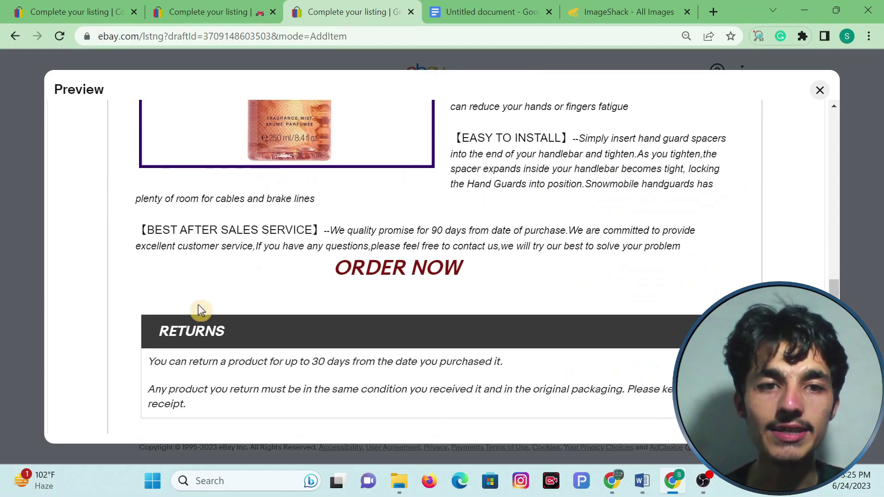
pyautogui.scroll(-10, 322, 295)
pyautogui.scroll(10, 456, 313)
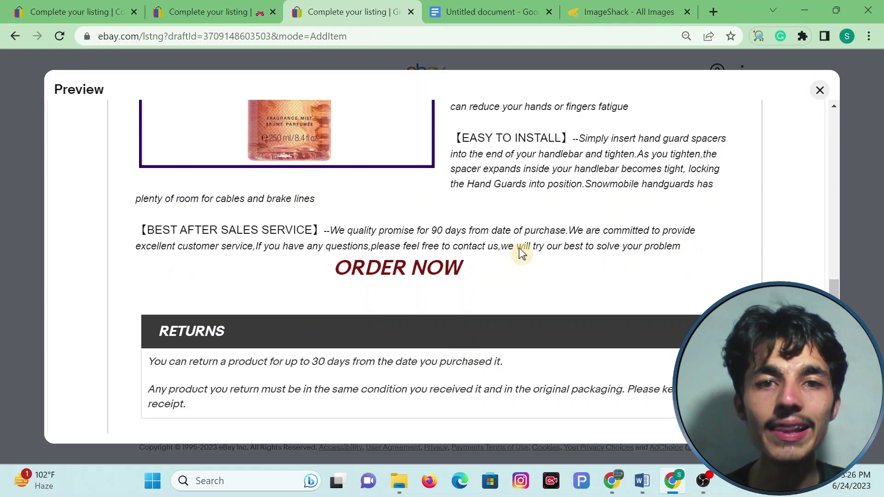
pyautogui.click(822, 90)
# Step: Insert a blank line between the BEST AFTER SALES SERVICE paragraph and the ORDER NOW heading in the description
pyautogui.scroll(15, 420, 250)
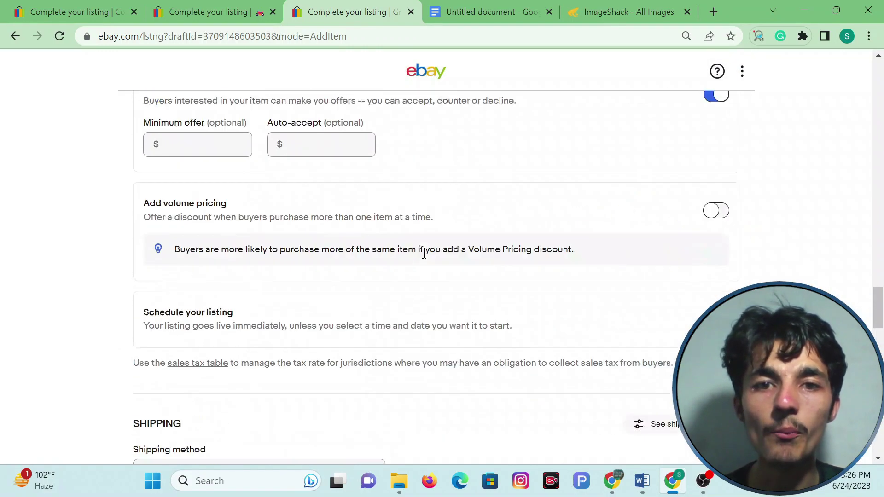
pyautogui.scroll(5, 467, 248)
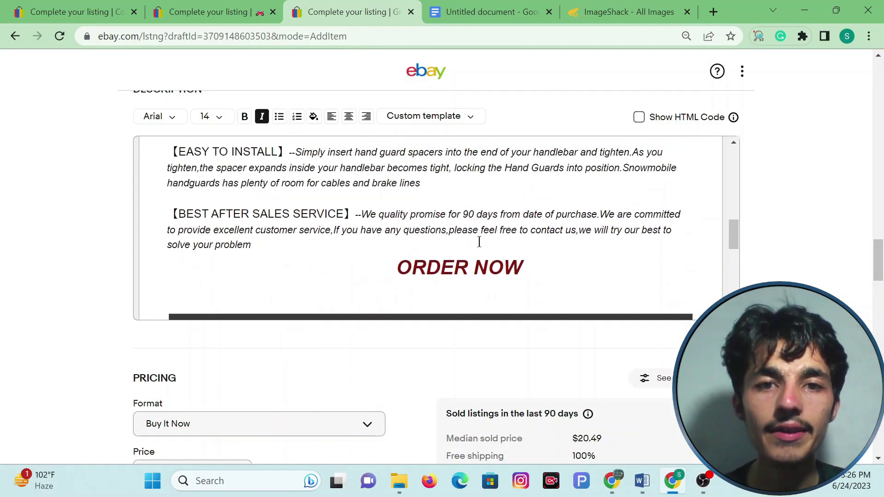
pyautogui.click(291, 245)
pyautogui.press('Return')
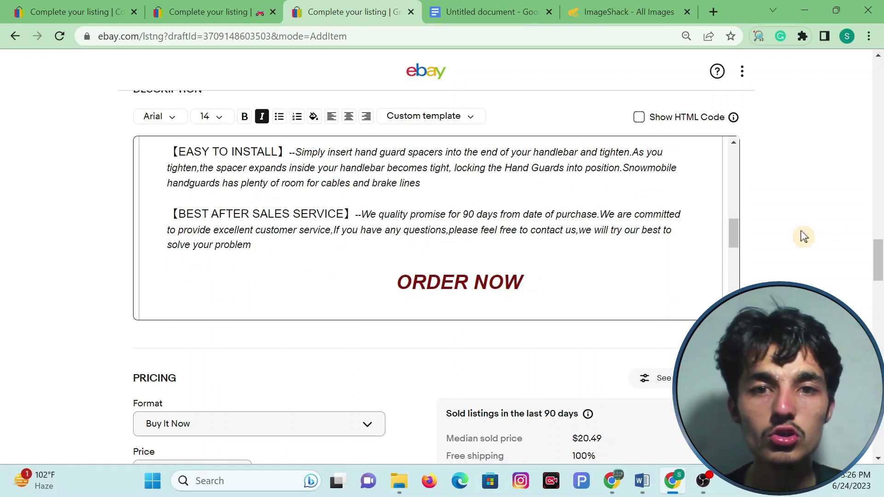
# Step: Request a fresh preview of the edited listing, reopening it until the page loads
pyautogui.moveTo(877, 257); pyautogui.dragTo(881, 457)
pyautogui.click(442, 320)
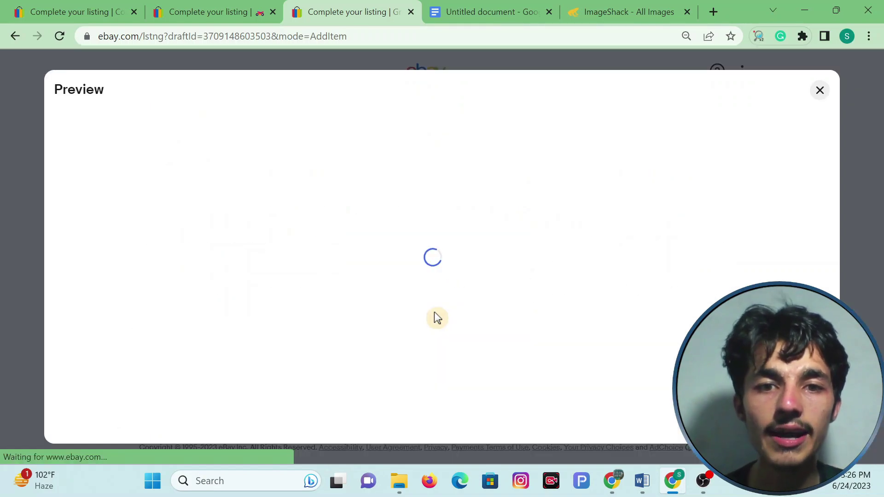
pyautogui.press('Escape')
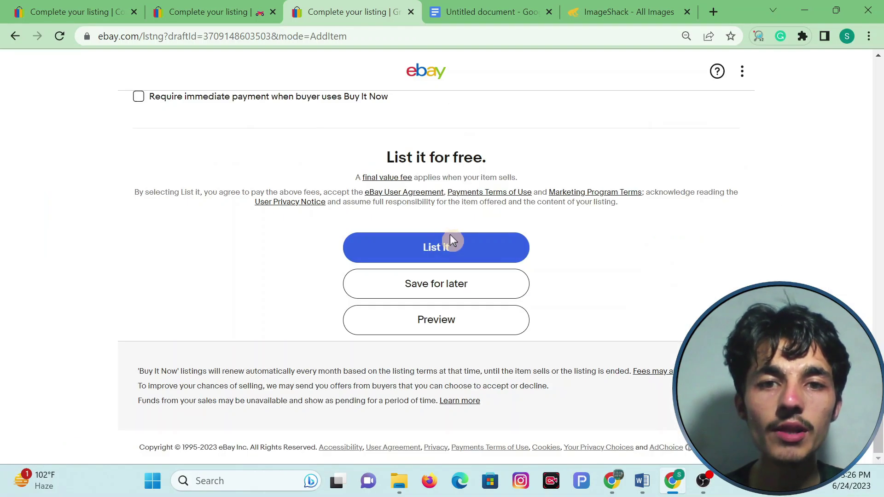
pyautogui.click(458, 329)
pyautogui.press('Escape')
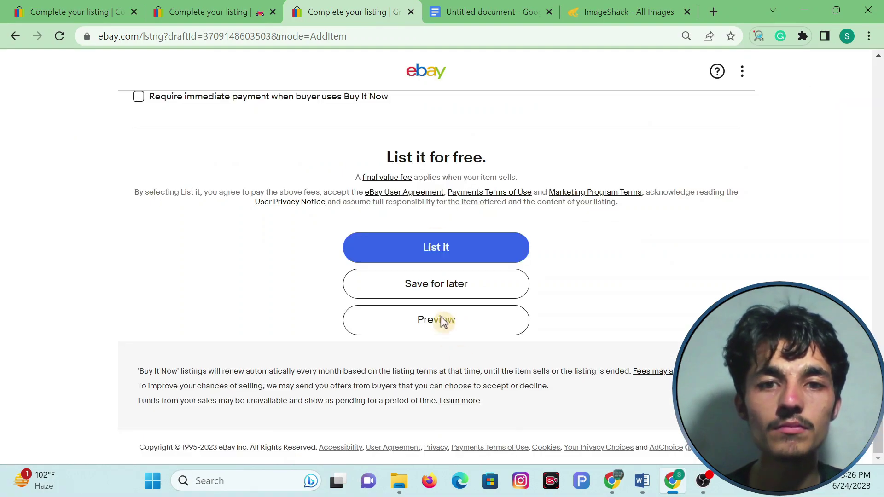
pyautogui.click(441, 318)
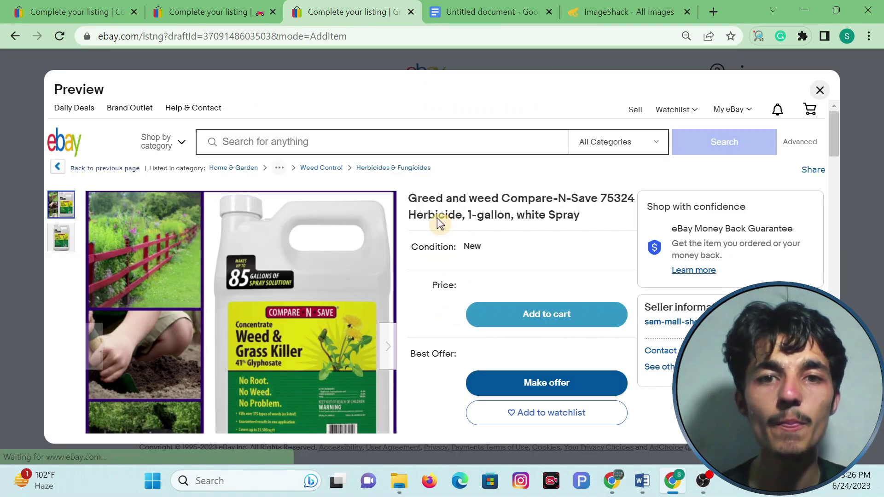
# Step: Examine the previewed description at 67% zoom, checking the banner, product picture, feature paragraphs, ORDER NOW spacing and the sections down to PAYMENTS
pyautogui.scroll(-10, 460, 230)
pyautogui.scroll(-3, 488, 258)
pyautogui.scroll(5, 377, 258)
pyautogui.scroll(-12, 576, 276)
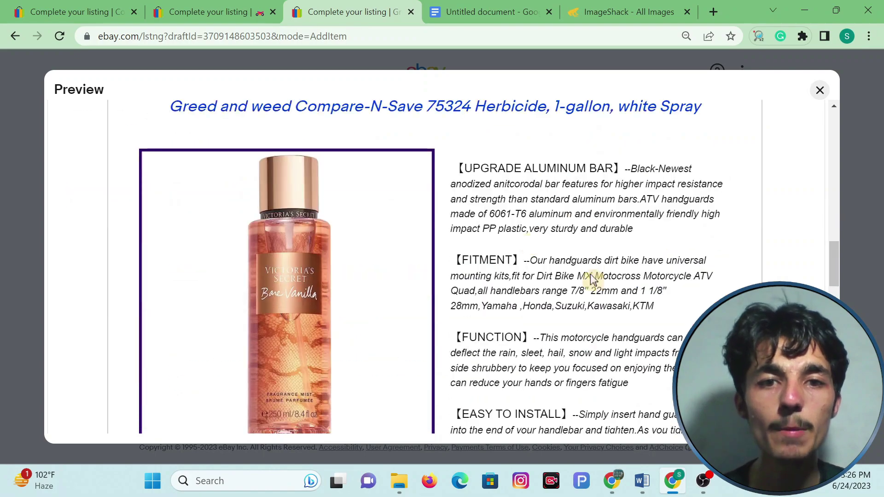
pyautogui.scroll(8, 585, 239)
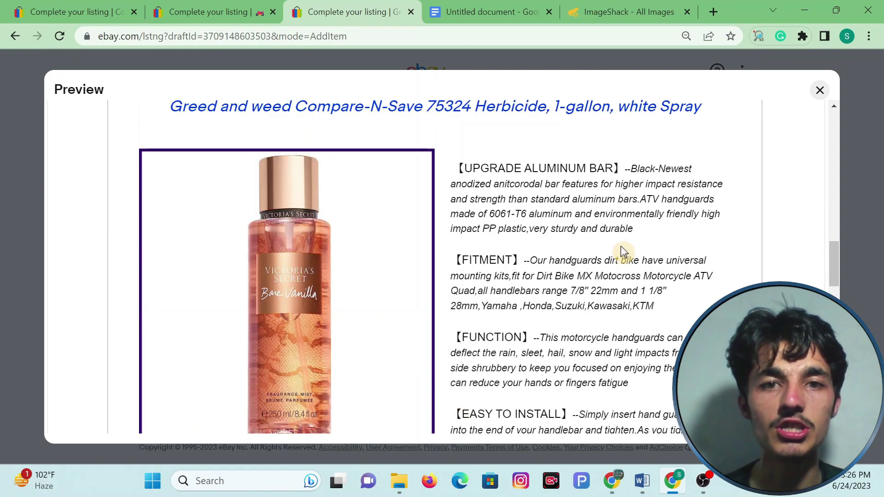
pyautogui.keyDown('ctrl'); pyautogui.scroll(-2, 617, 249); pyautogui.keyUp('ctrl')
pyautogui.scroll(5, 645, 253)
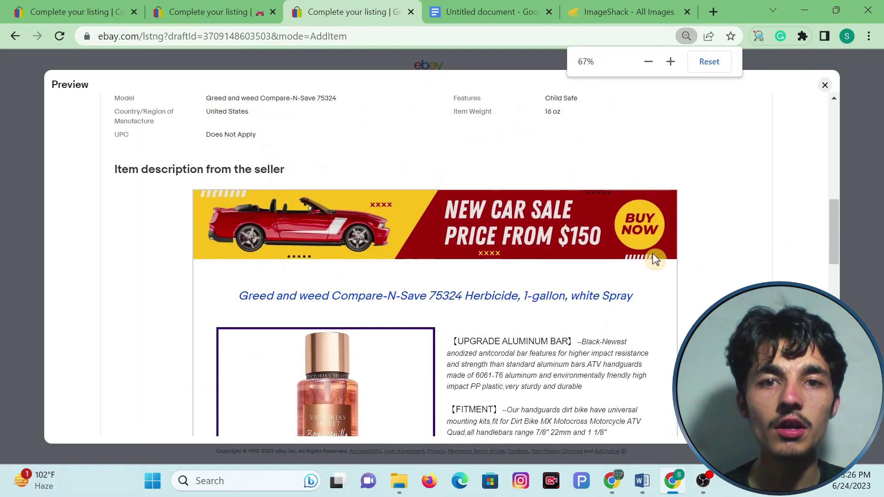
pyautogui.scroll(-3, 744, 224)
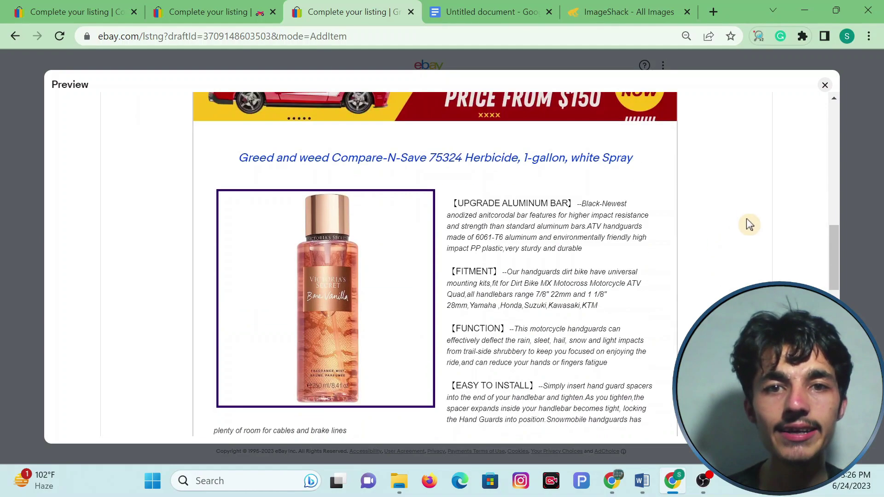
pyautogui.scroll(3, 749, 224)
pyautogui.scroll(-10, 750, 224)
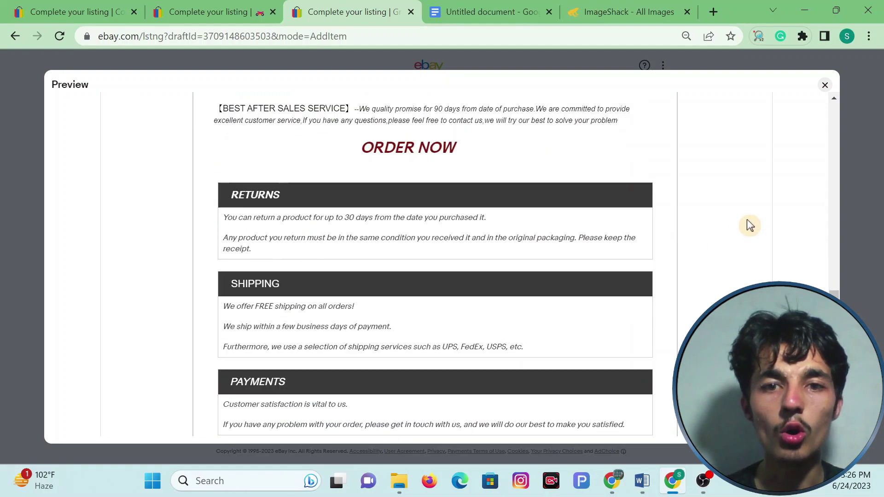